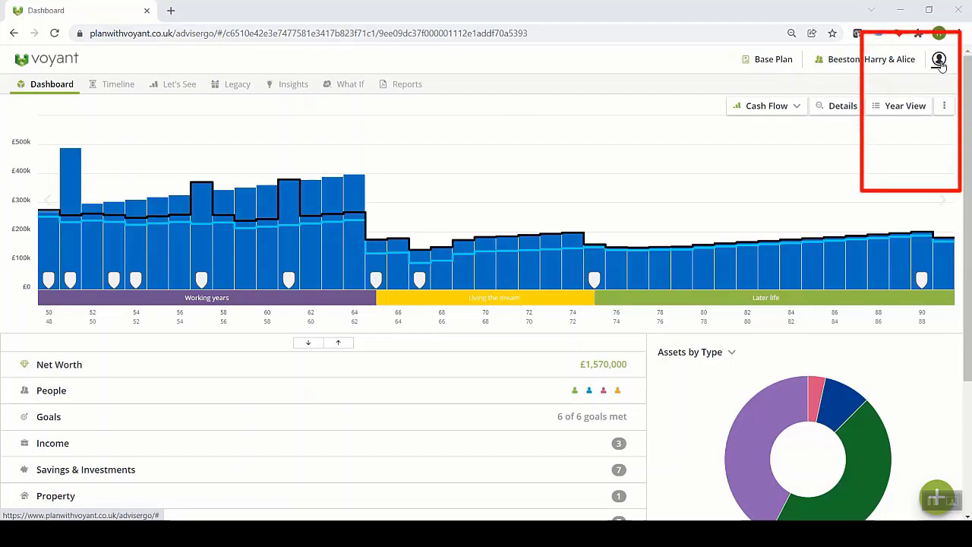
# Step: Open the account menu listing Home, Profile, Preferences, Administration and Sign Out
pyautogui.click(939, 61)
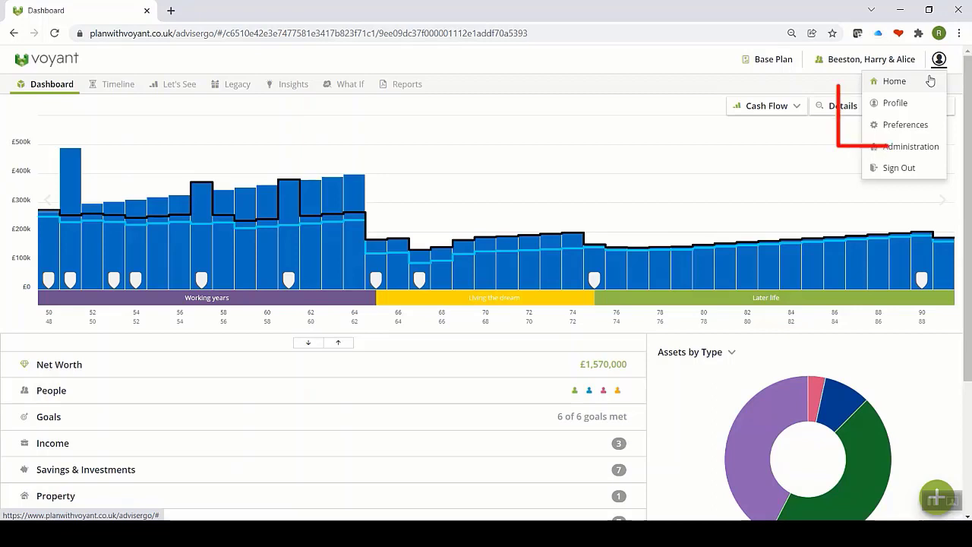
pyautogui.click(908, 126)
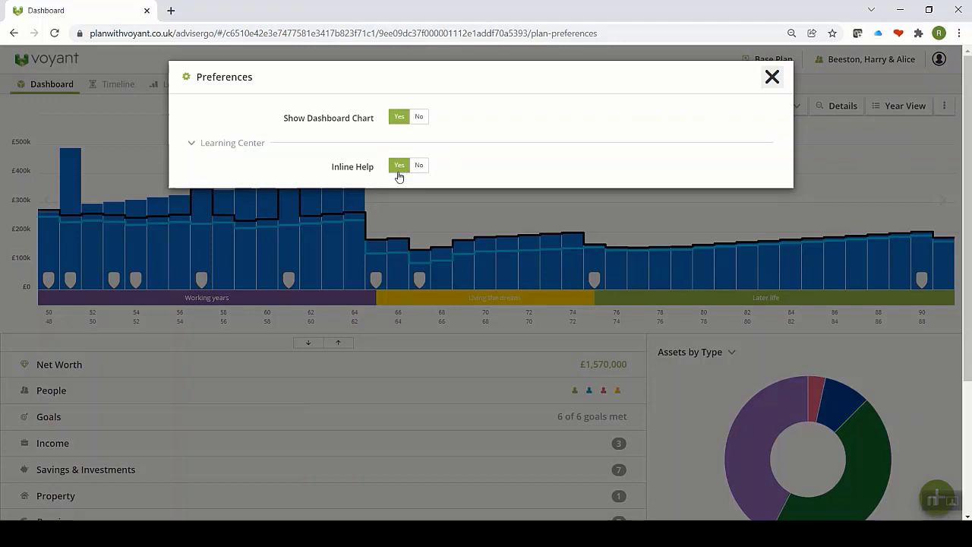
pyautogui.click(771, 77)
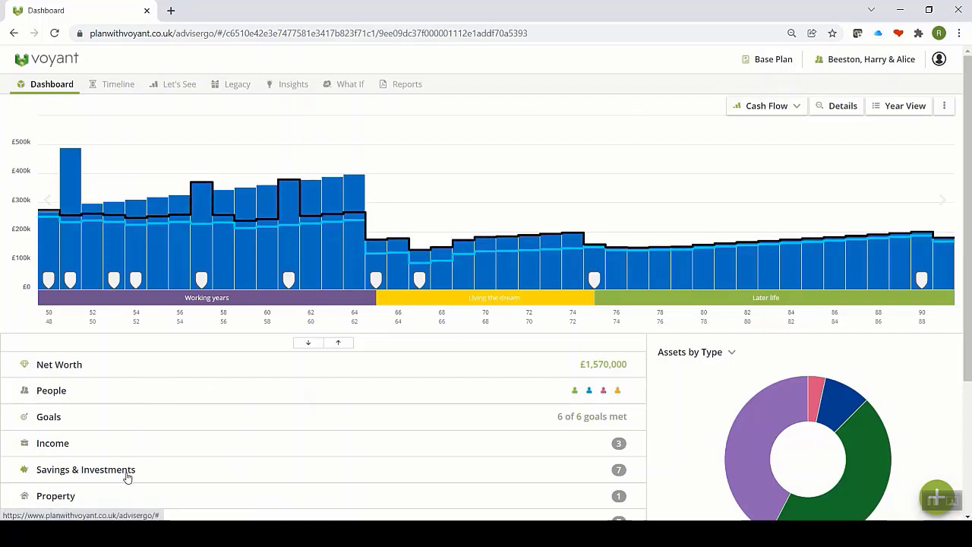
# Step: Browse the People section's family members, then expand Goals to list all six goals
pyautogui.click(310, 344)
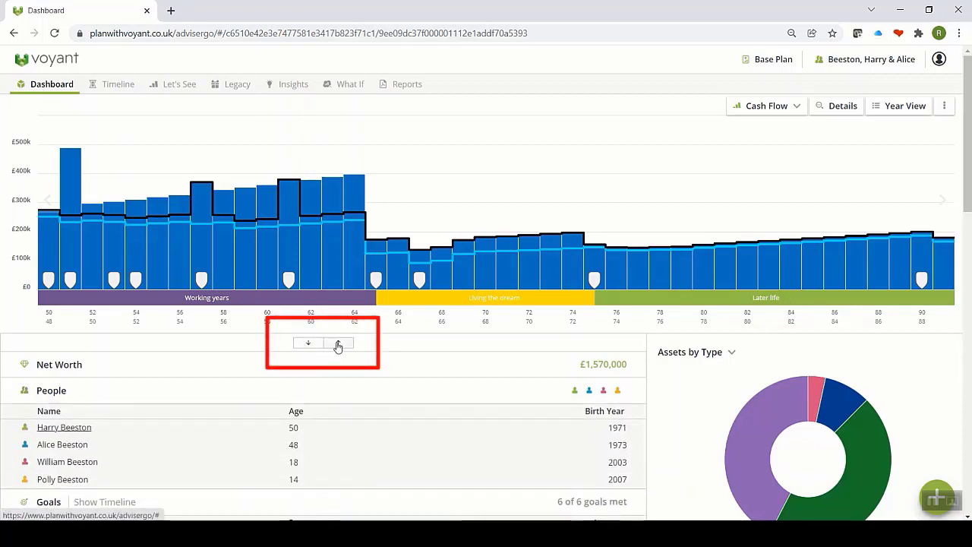
pyautogui.click(338, 344)
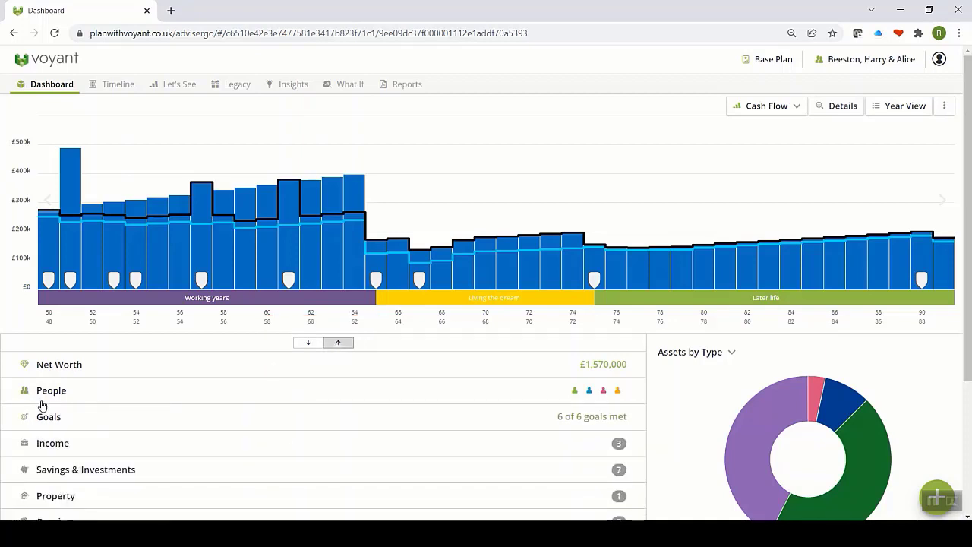
pyautogui.click(49, 391)
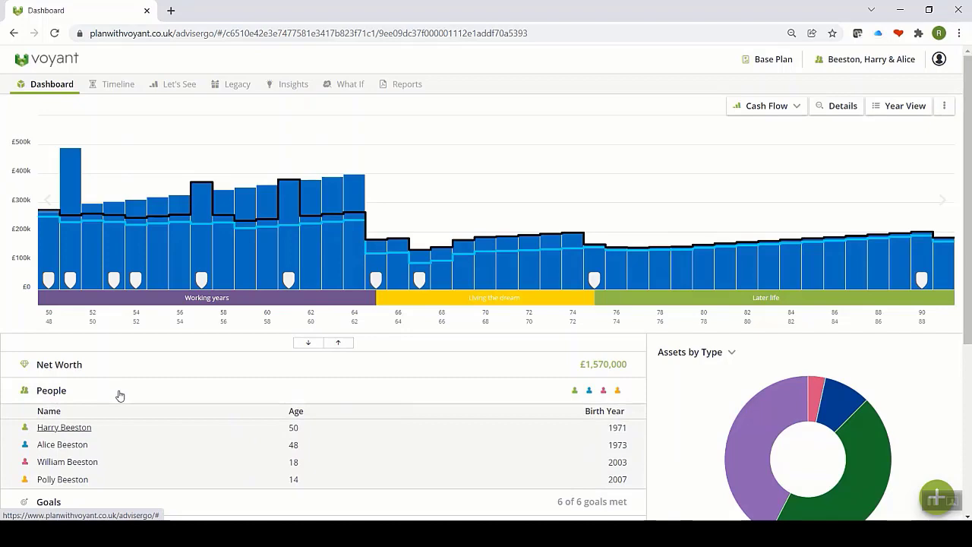
pyautogui.scroll(-2, 118, 395)
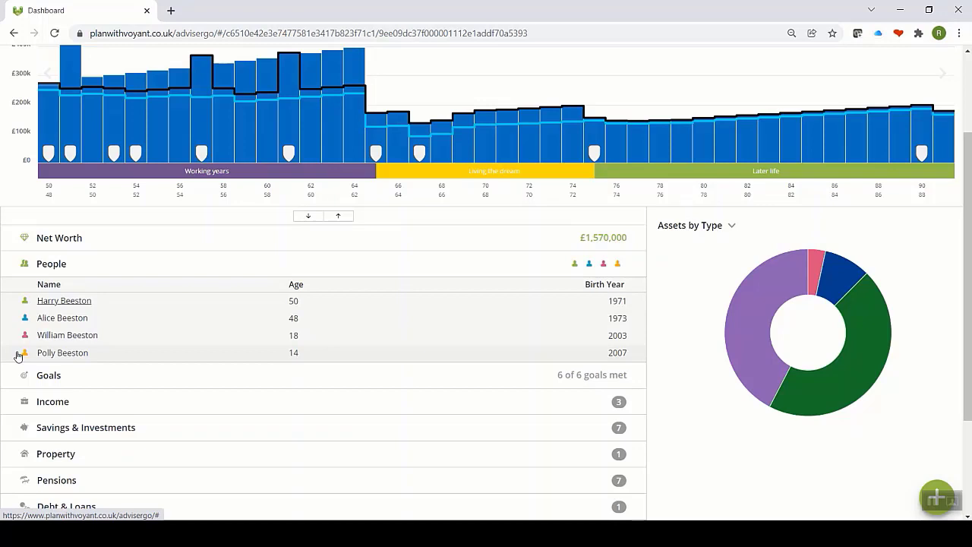
pyautogui.click(53, 270)
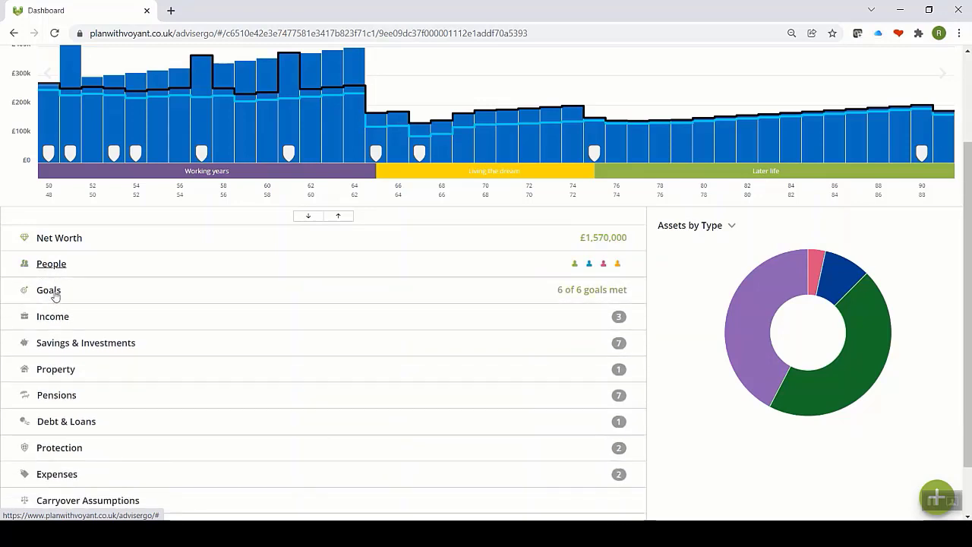
pyautogui.click(53, 294)
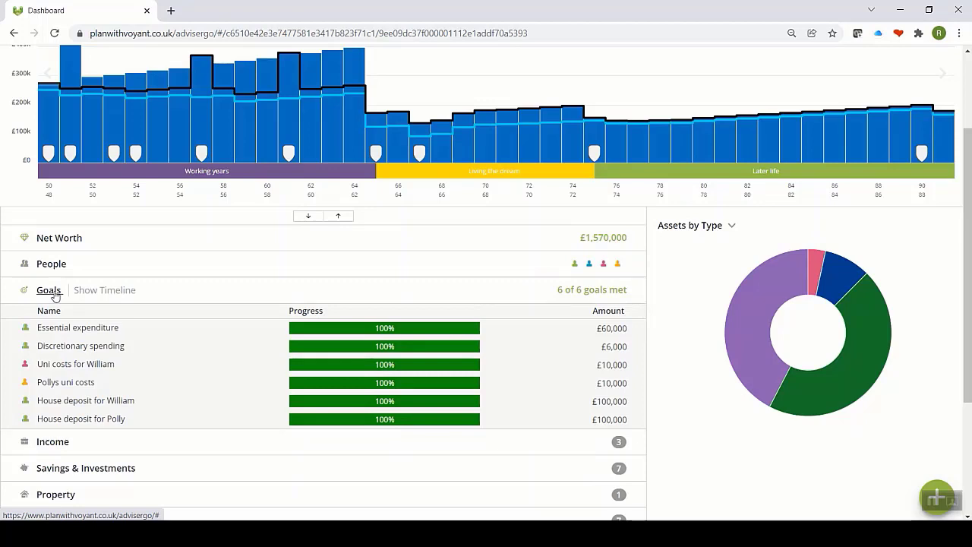
# Step: Check Essential expenditure's timing, then open the £6,000-a-year Discretionary spending goal for editing
pyautogui.click(76, 328)
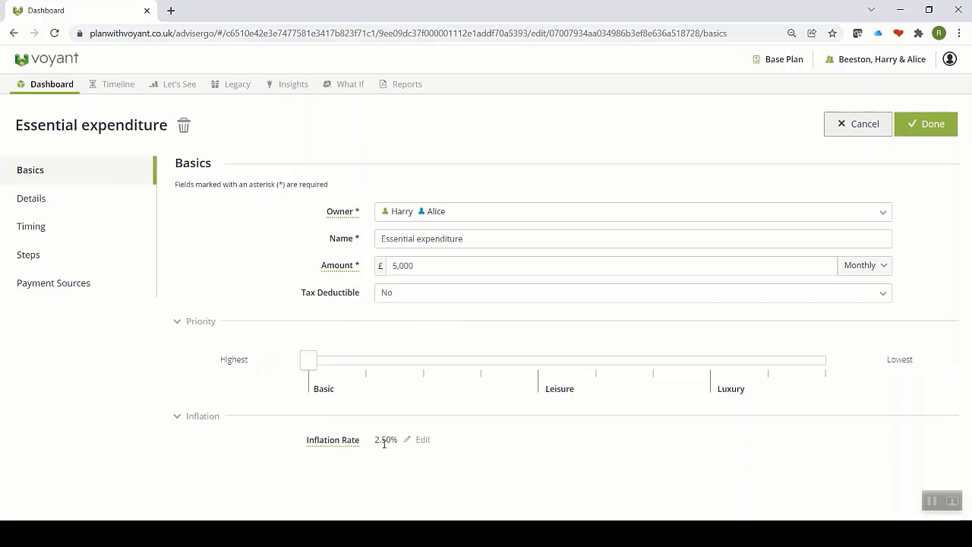
pyautogui.click(35, 227)
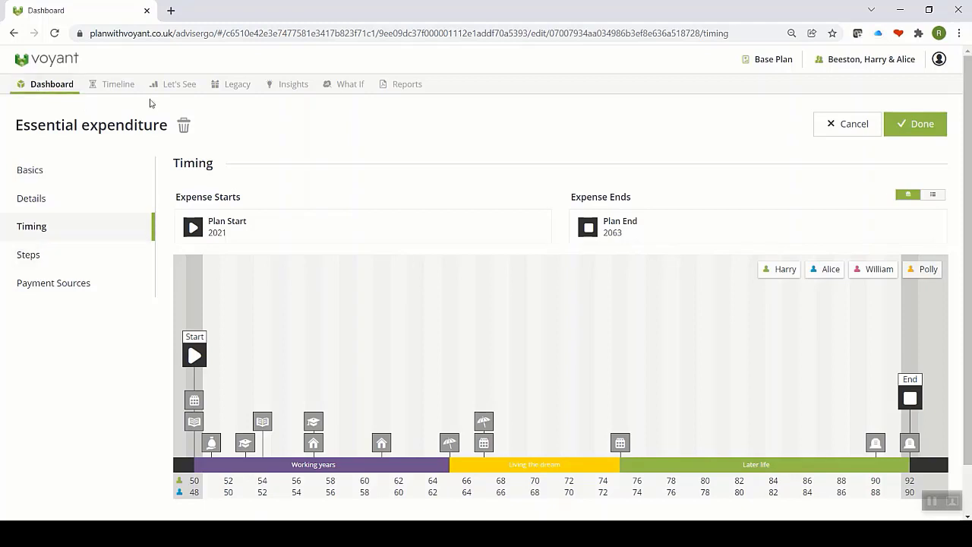
pyautogui.click(67, 91)
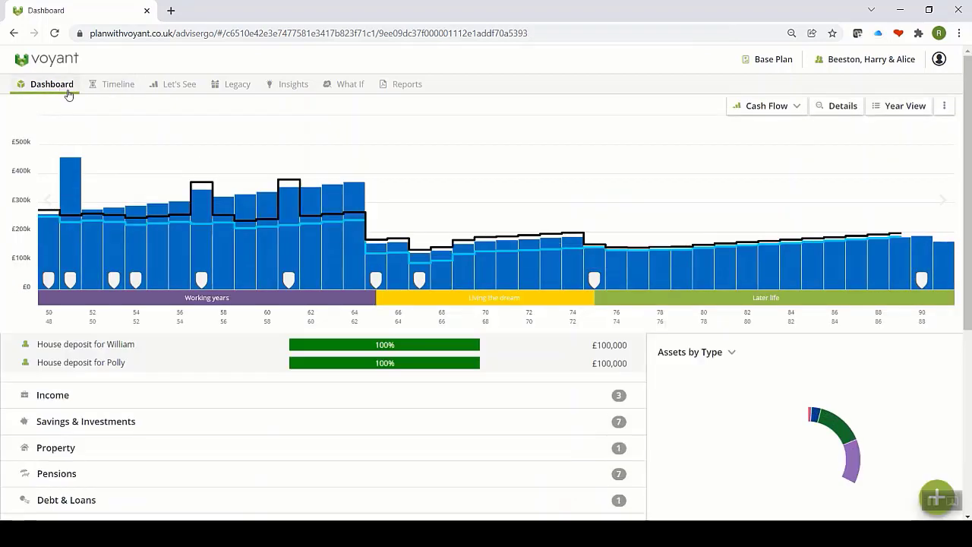
pyautogui.moveTo(96, 135)
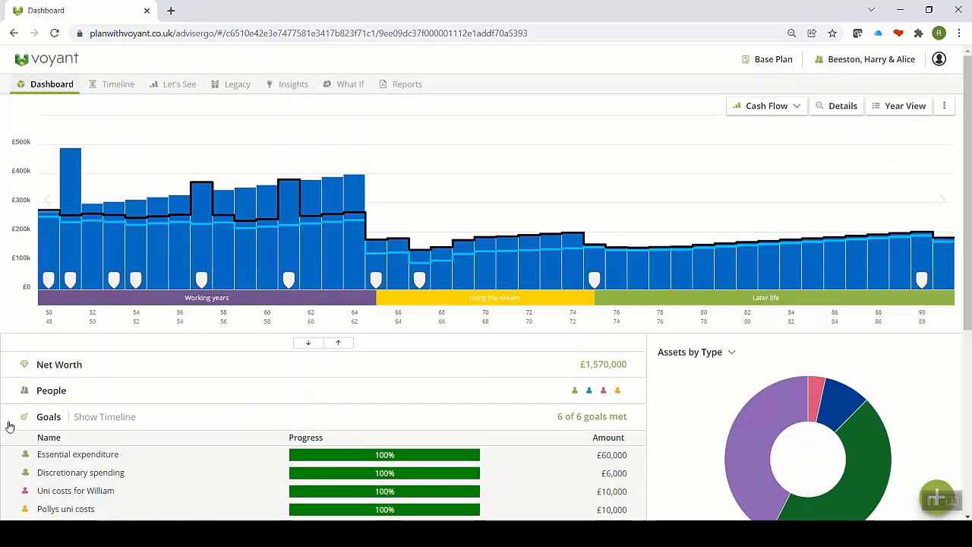
pyautogui.click(68, 474)
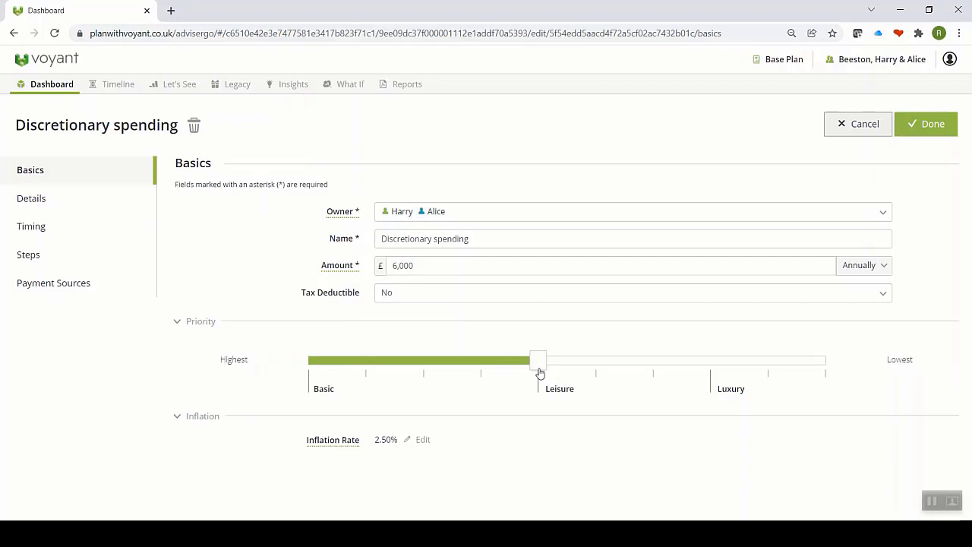
# Step: Review the Discretionary spending goal's Timing and Steps pages, then return to the dashboard unchanged
pyautogui.click(23, 229)
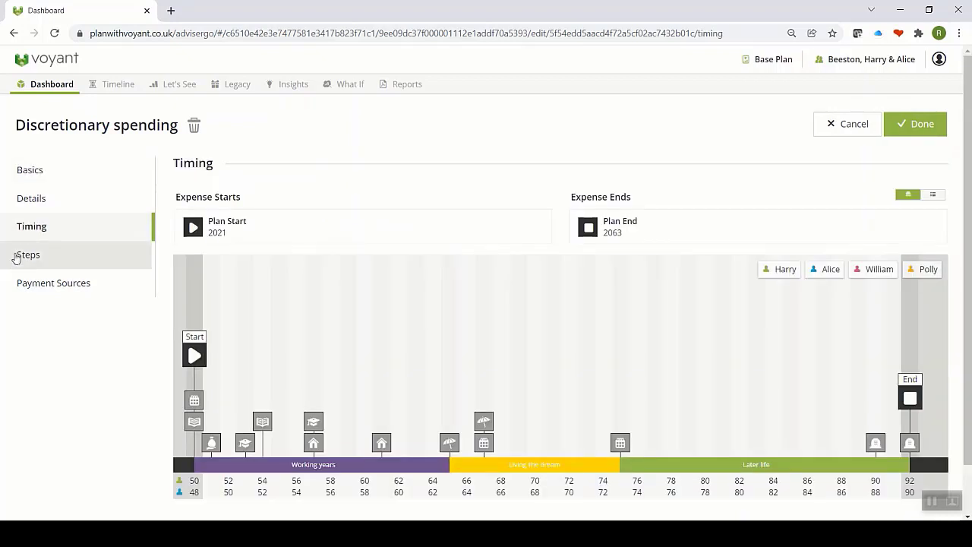
pyautogui.click(22, 262)
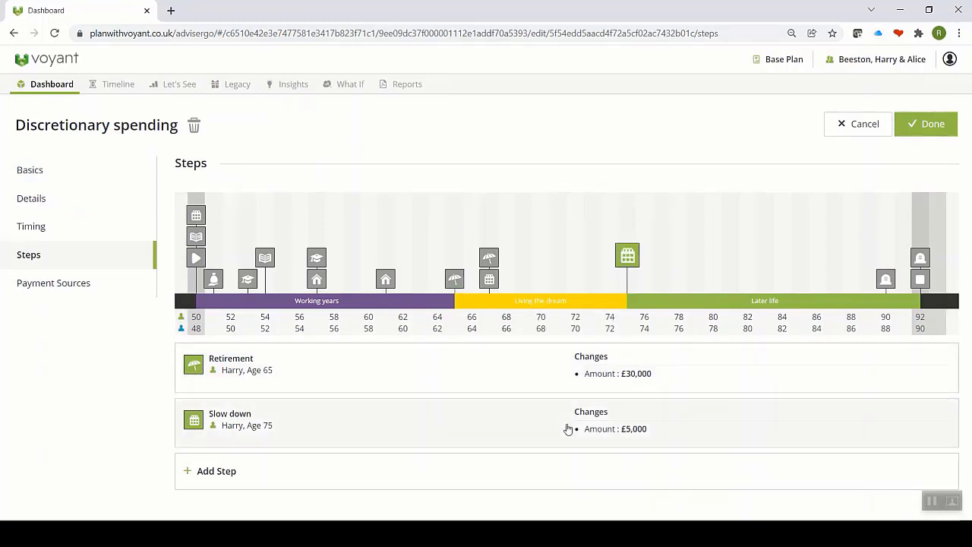
pyautogui.click(912, 132)
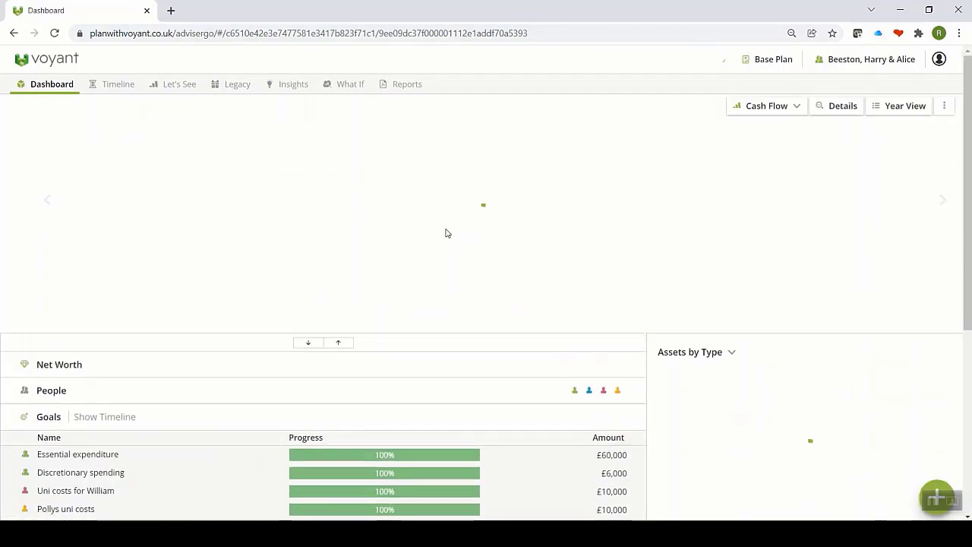
pyautogui.scroll(-2, 438, 233)
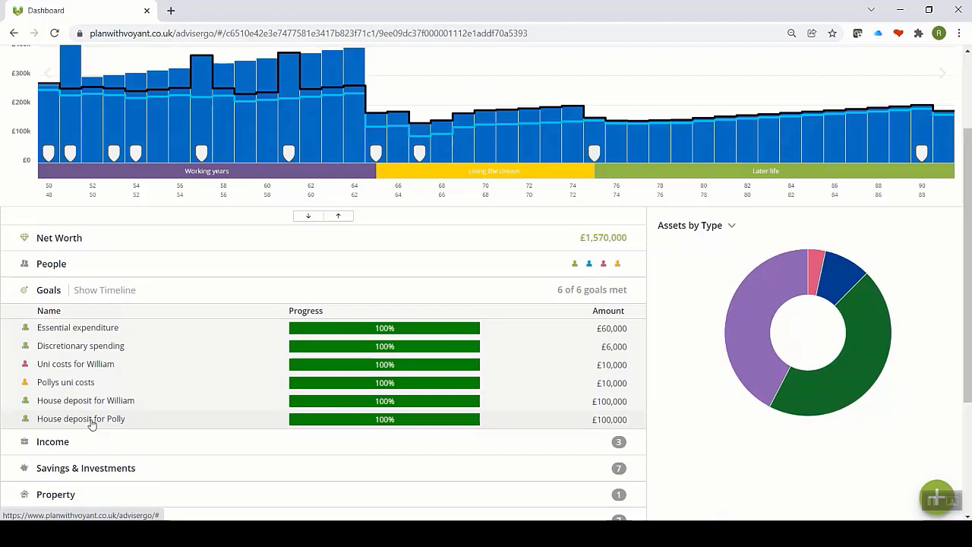
pyautogui.click(938, 486)
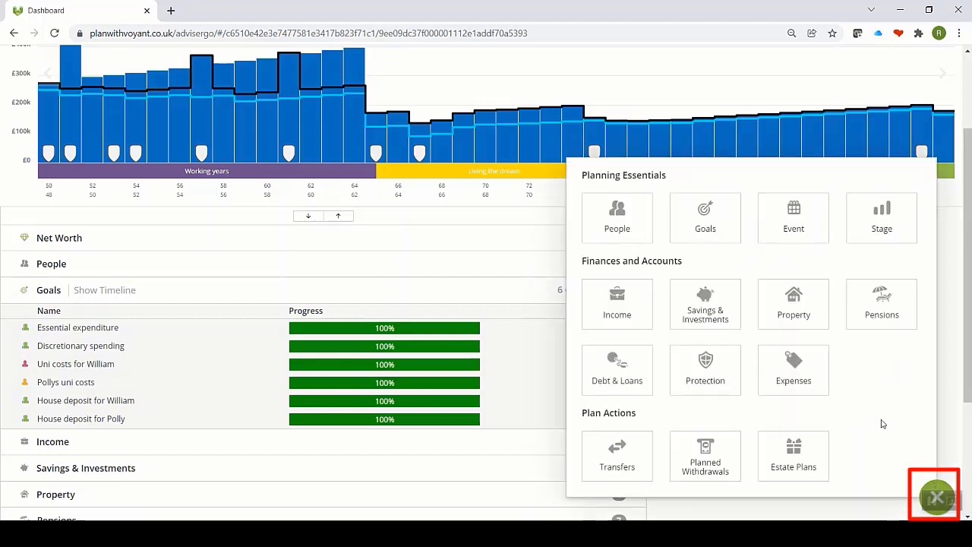
pyautogui.click(724, 219)
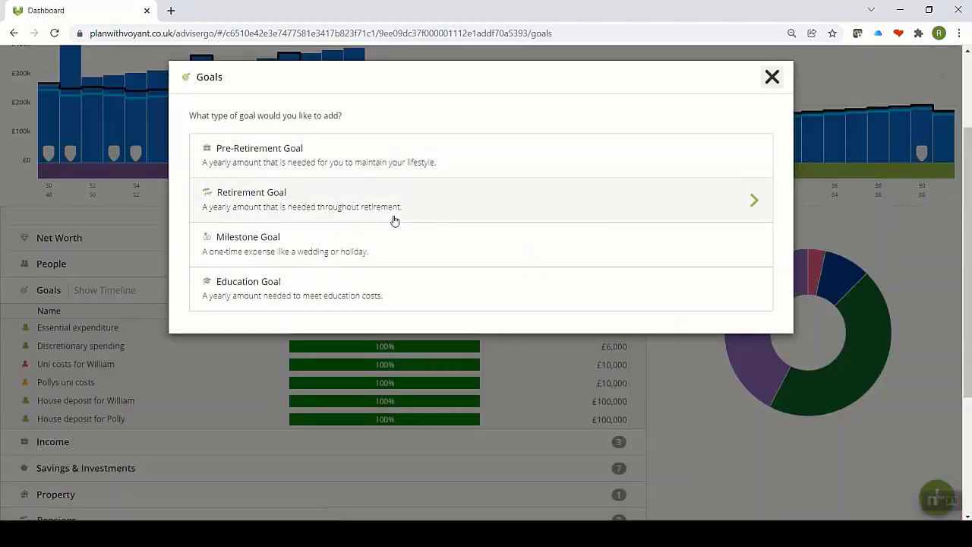
pyautogui.click(770, 78)
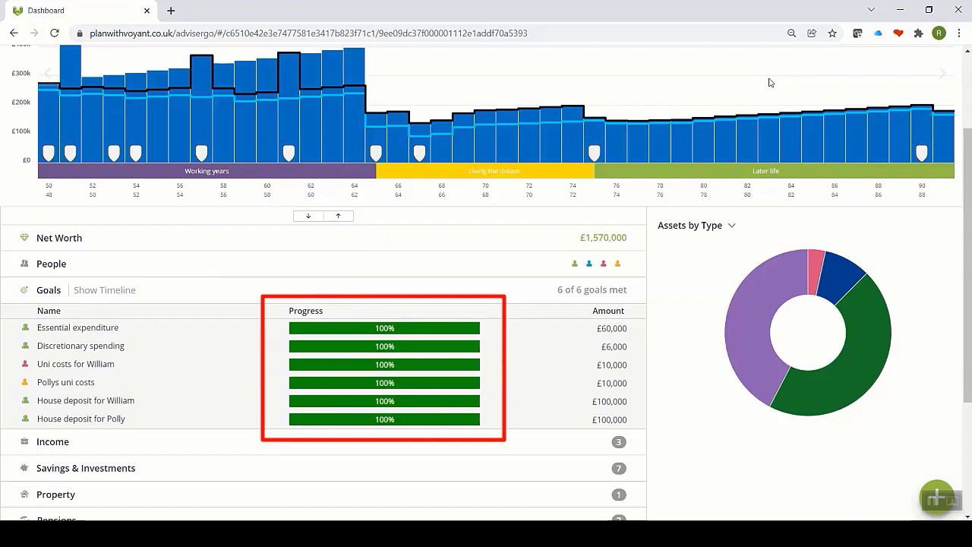
pyautogui.moveTo(480, 338)
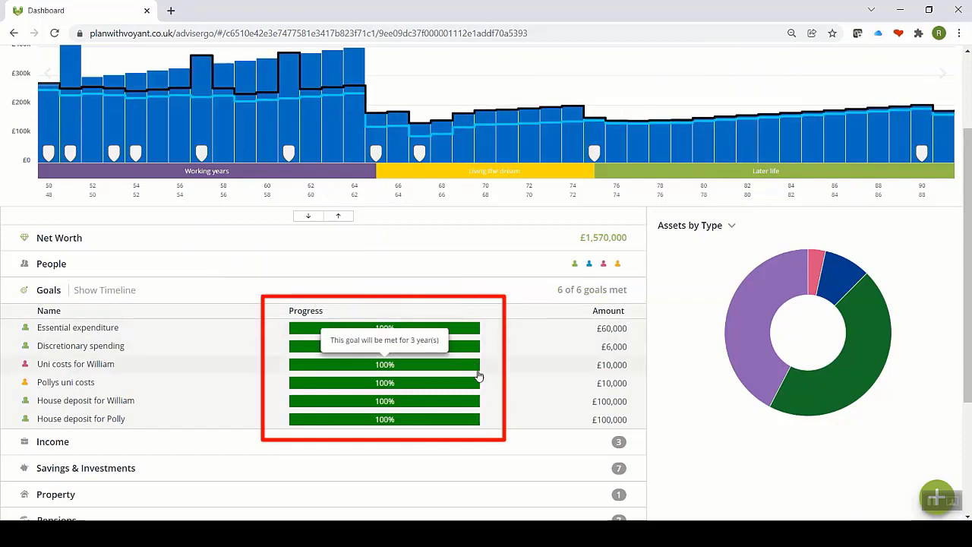
pyautogui.moveTo(477, 384)
pyautogui.moveTo(477, 403)
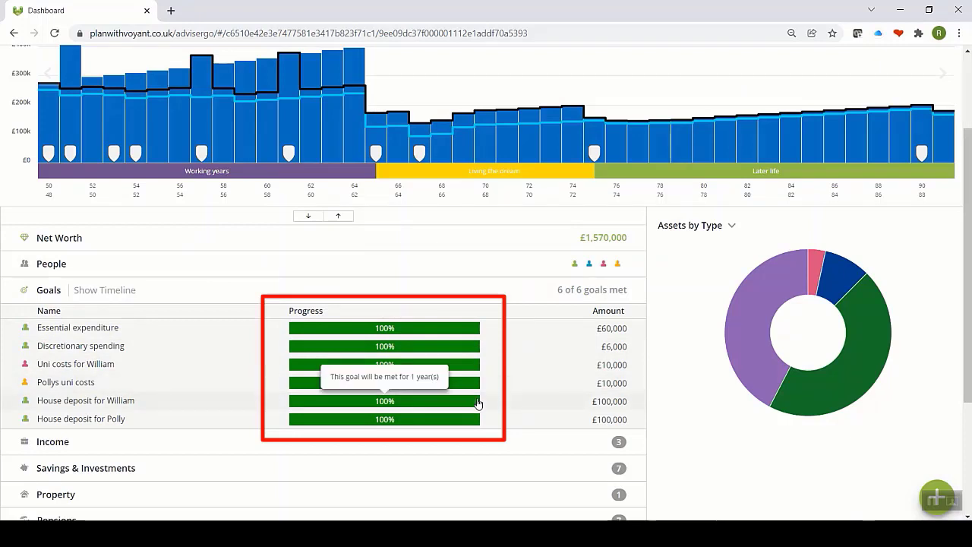
# Step: Collapse Goals and look through the Income section's income sources
pyautogui.click(48, 292)
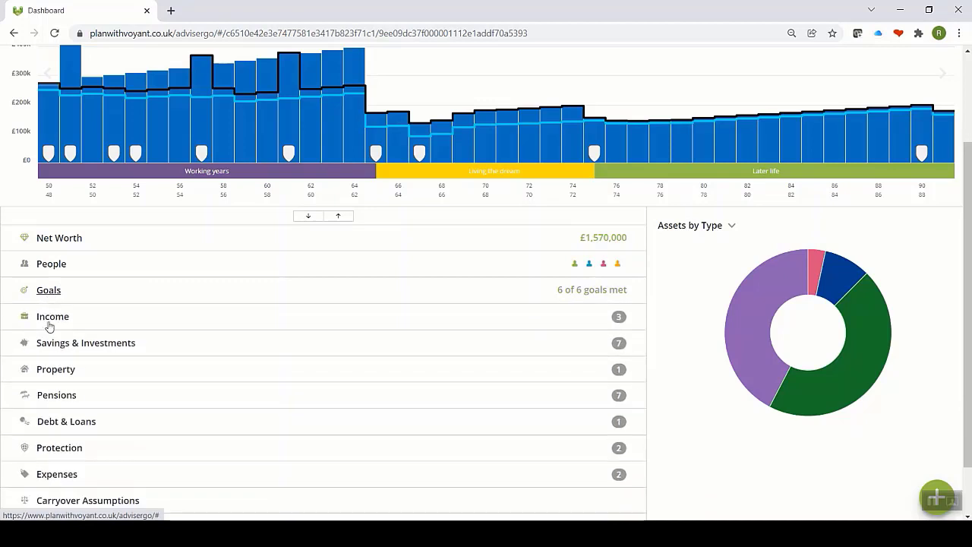
pyautogui.click(49, 322)
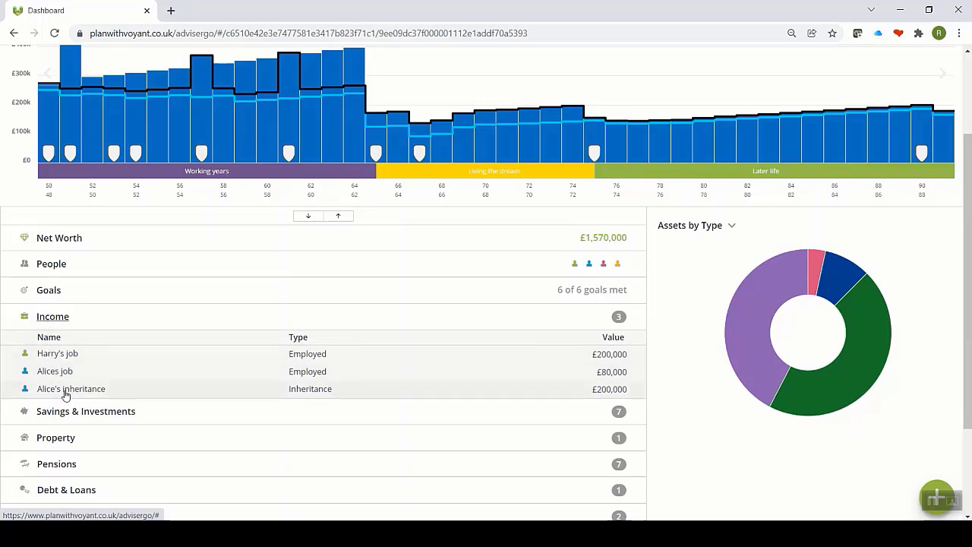
pyautogui.click(56, 324)
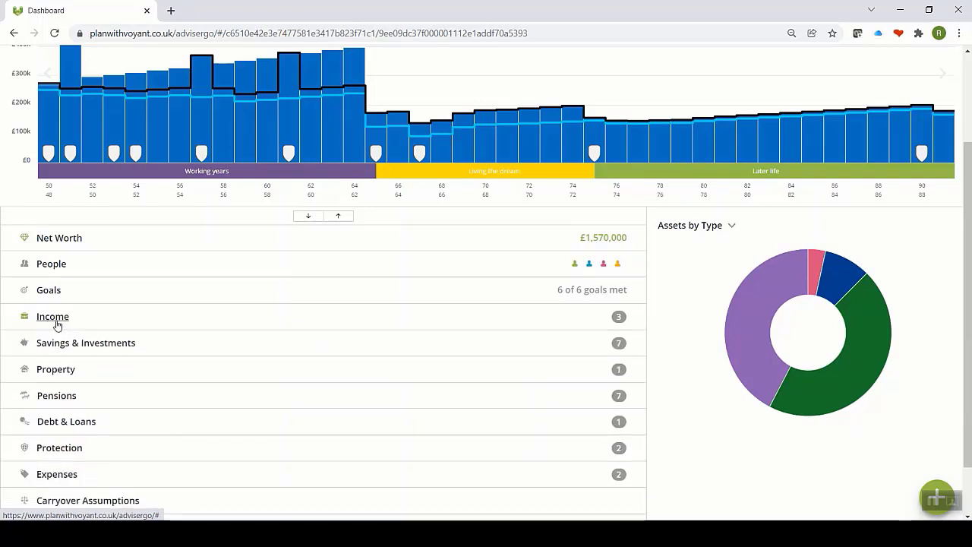
# Step: Expand Savings & Investments and review the Emergency fund, keeping £60,000 at 0.10% interest
pyautogui.click(63, 343)
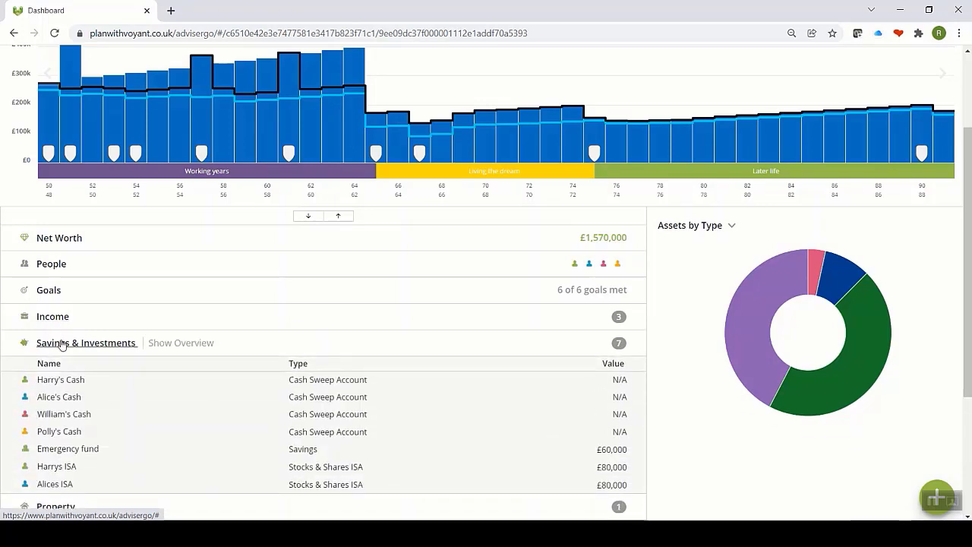
pyautogui.click(59, 453)
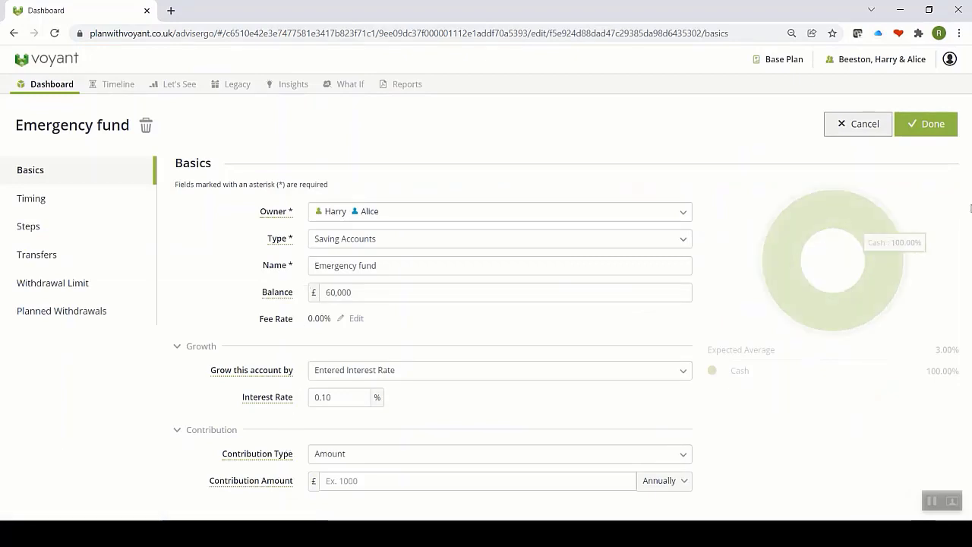
pyautogui.click(936, 124)
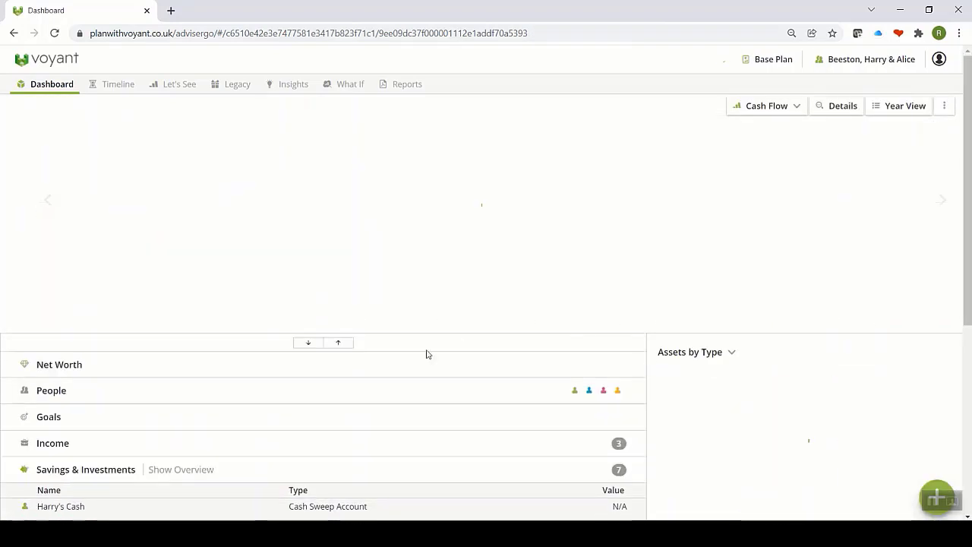
# Step: View the Savings & Investments overview chart, then expand Property to show the £750,000 Home
pyautogui.click(176, 470)
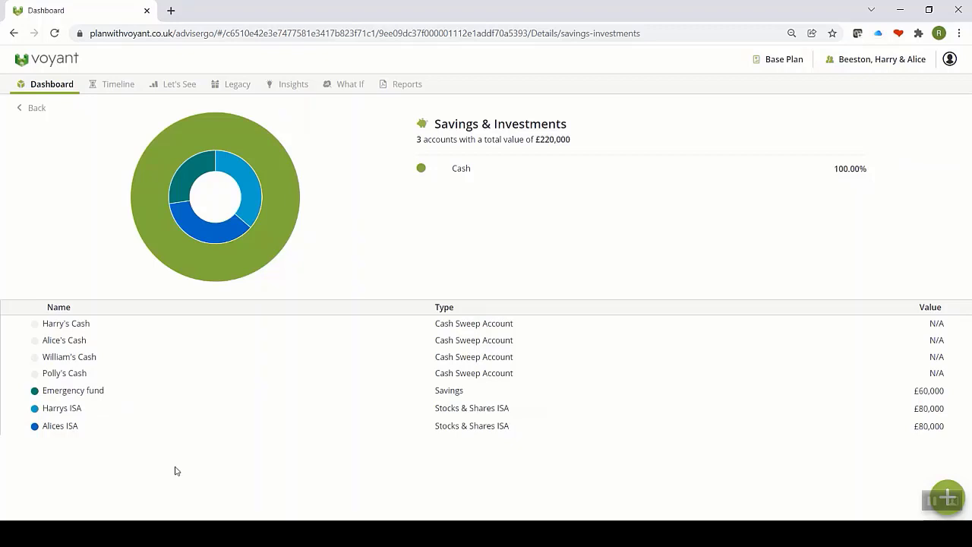
pyautogui.moveTo(163, 251)
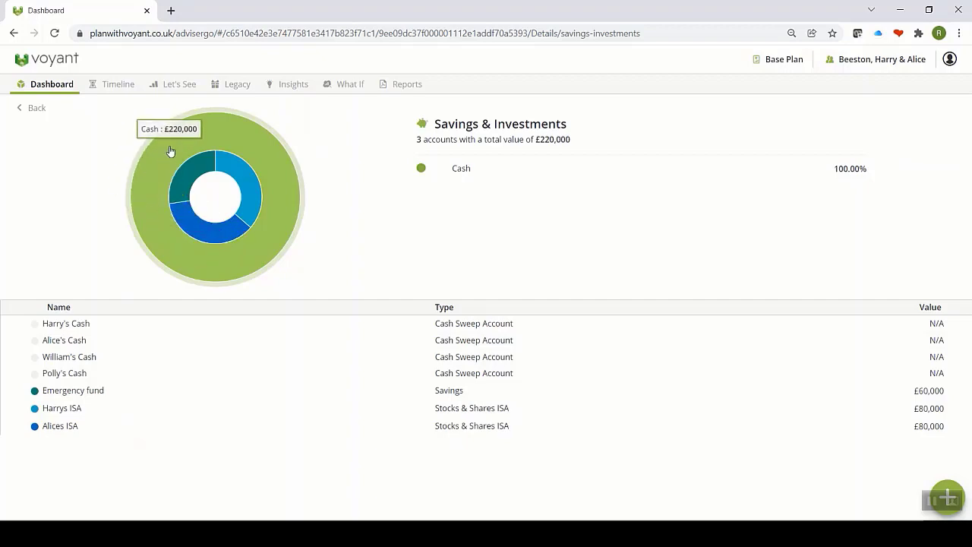
pyautogui.click(31, 109)
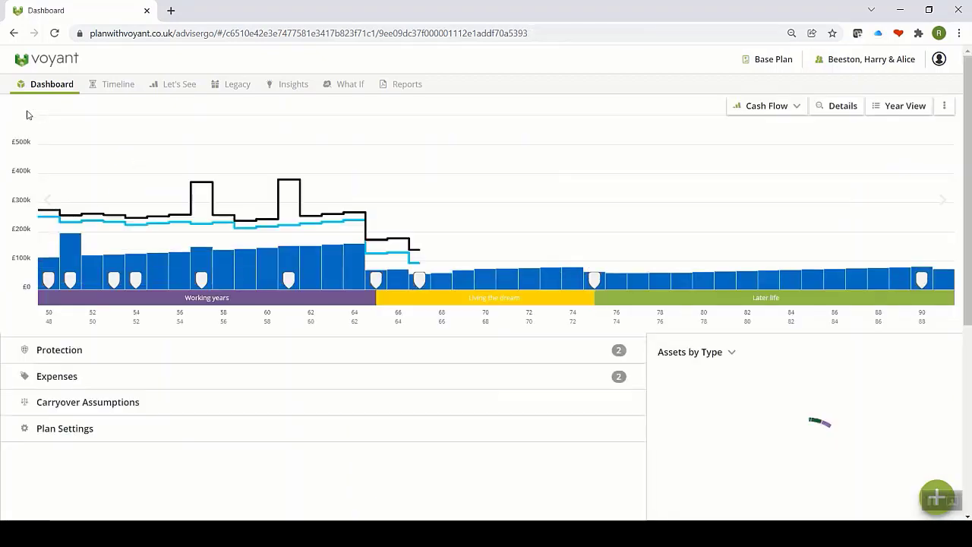
pyautogui.scroll(-5, 30, 115)
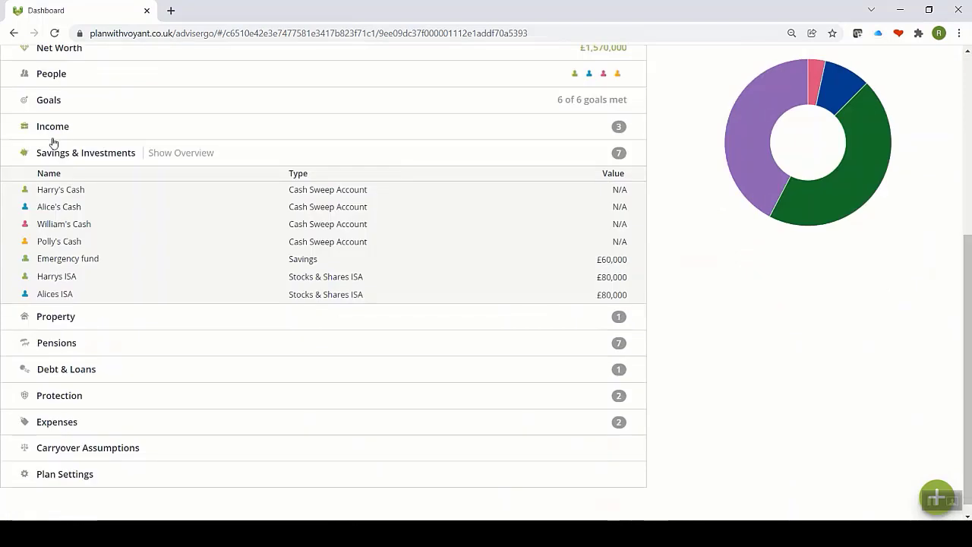
pyautogui.click(54, 317)
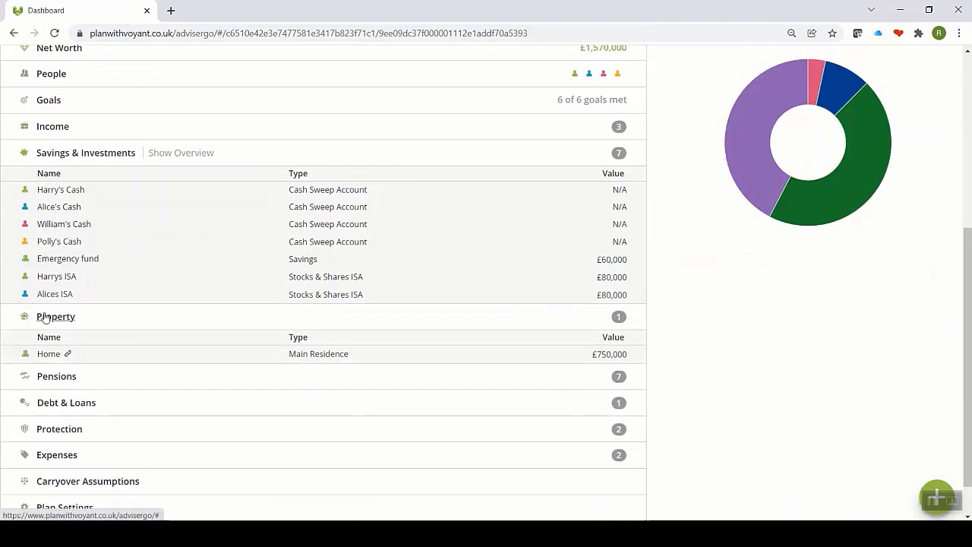
# Step: Inspect the Home property as Main Residence with its linked £200,000 Home mortgage, then close it
pyautogui.click(47, 355)
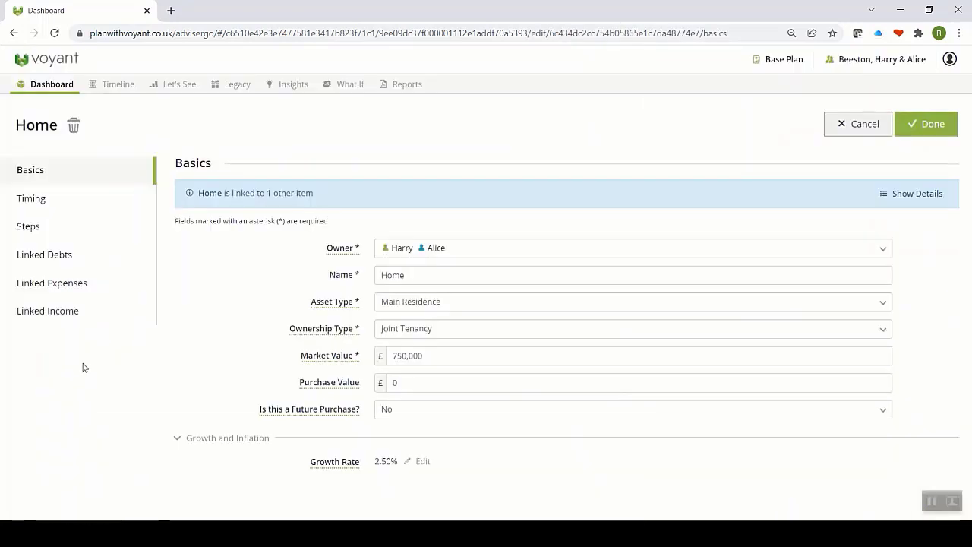
pyautogui.click(530, 302)
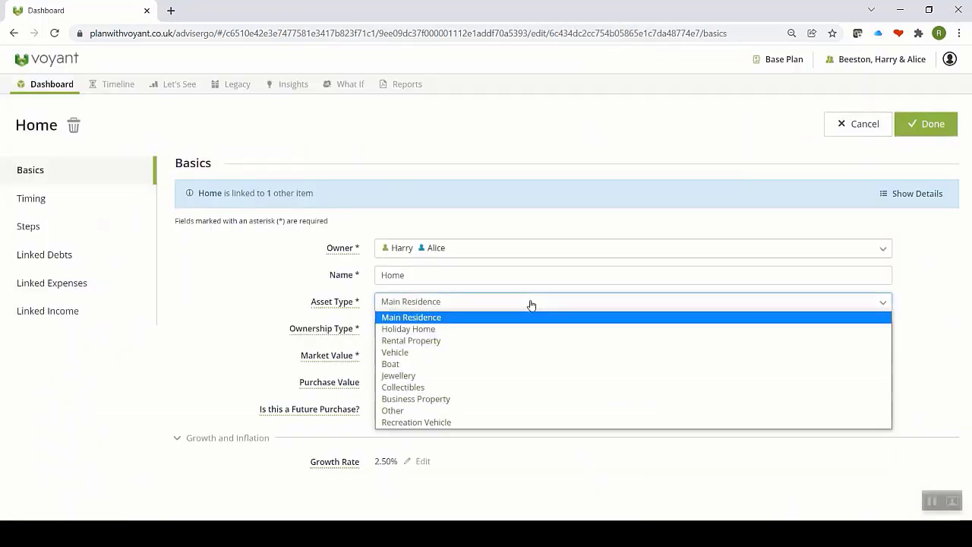
pyautogui.click(530, 304)
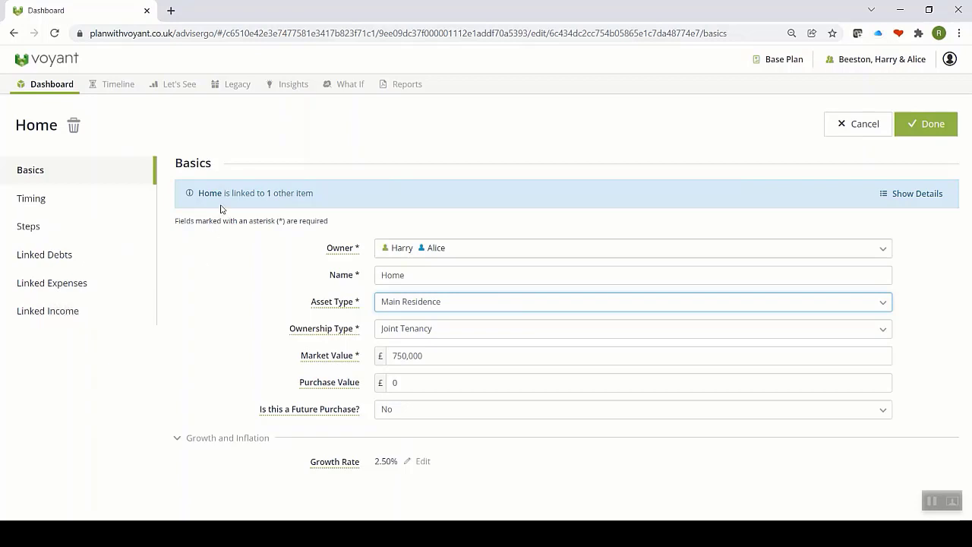
pyautogui.click(881, 196)
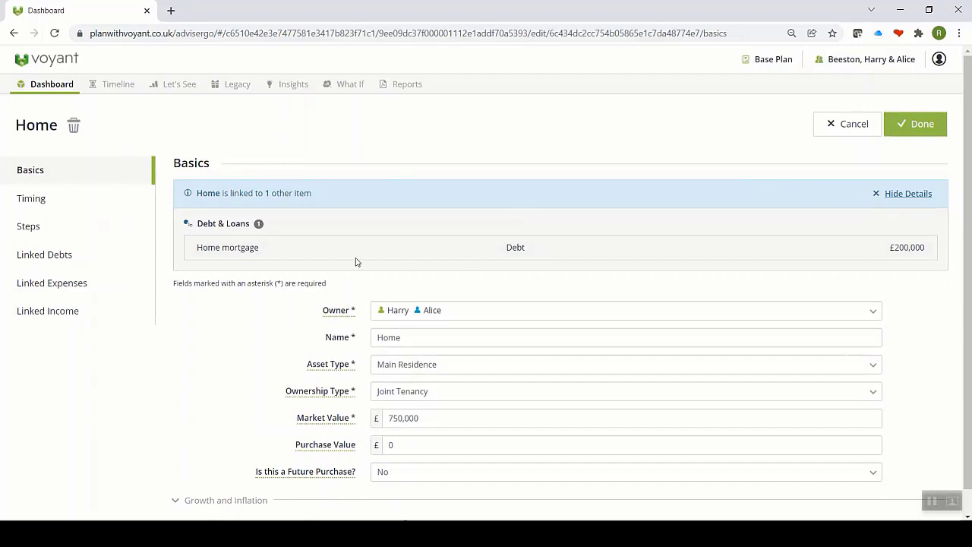
pyautogui.click(914, 128)
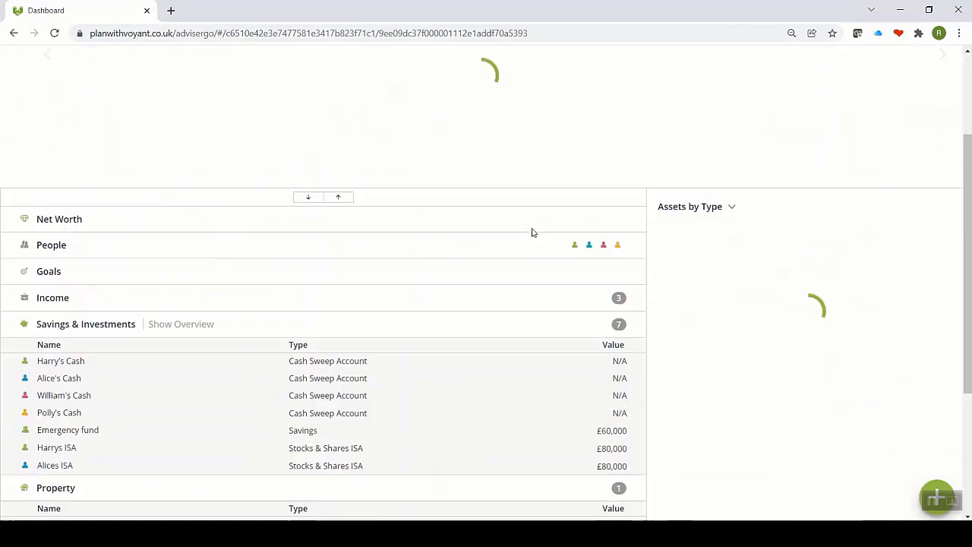
# Step: Expand Pensions to list all seven entries, briefly checking the add-item panel
pyautogui.scroll(-3, 531, 231)
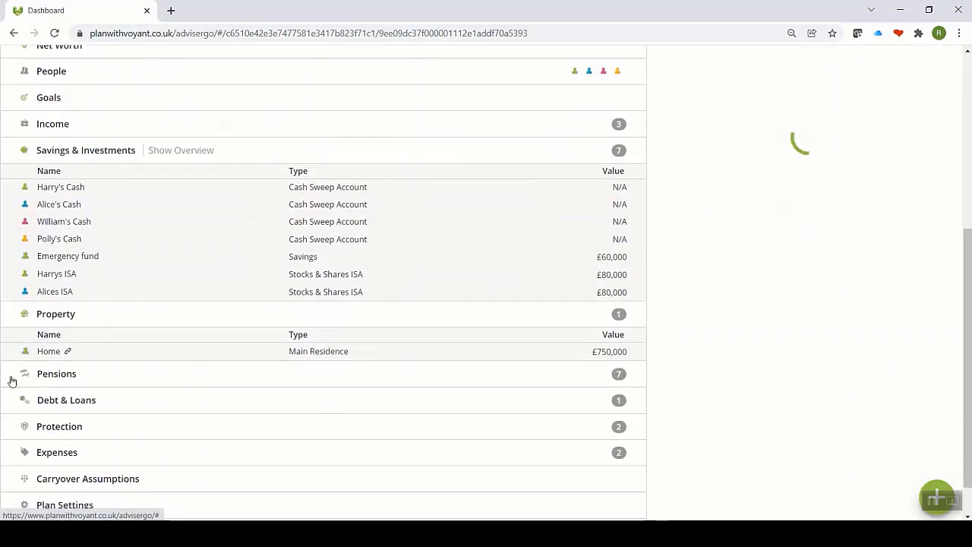
pyautogui.click(61, 375)
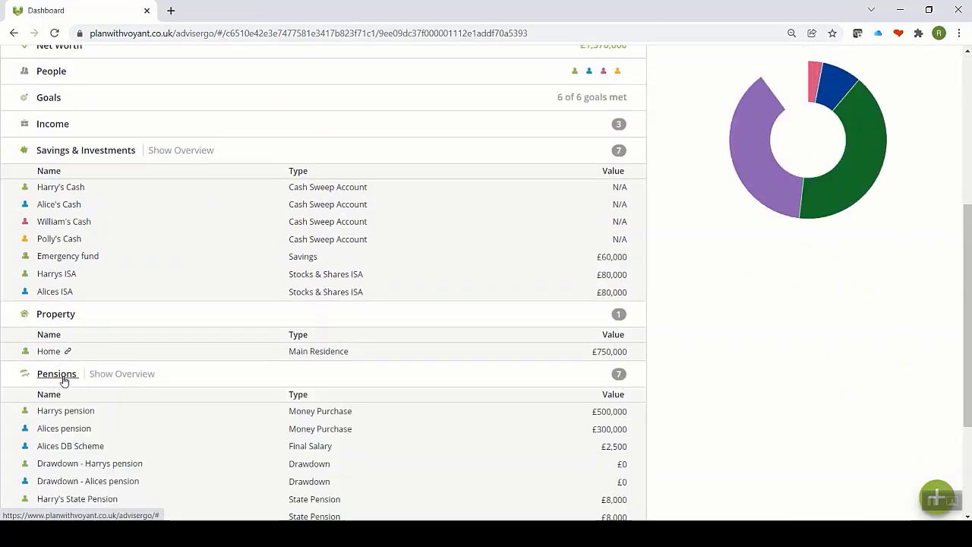
pyautogui.scroll(-1, 191, 375)
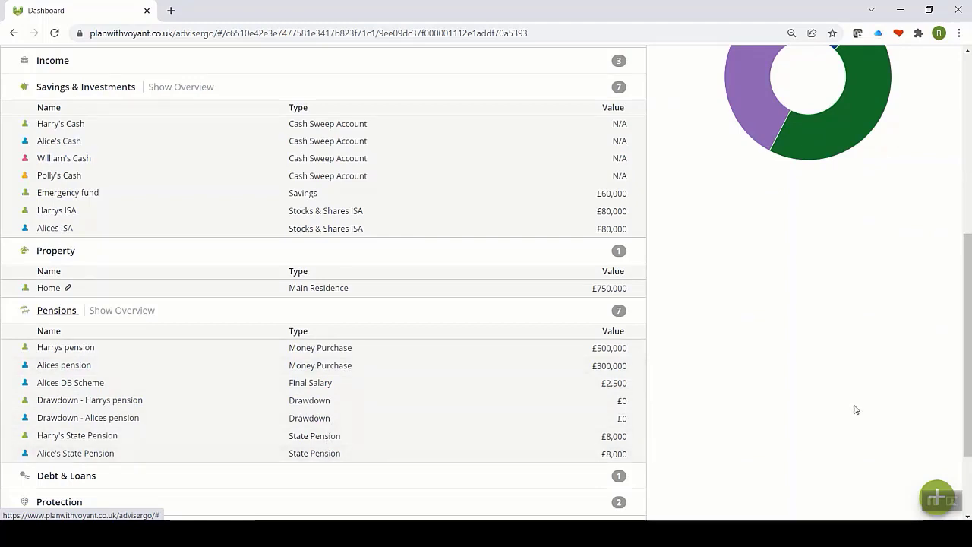
pyautogui.click(939, 486)
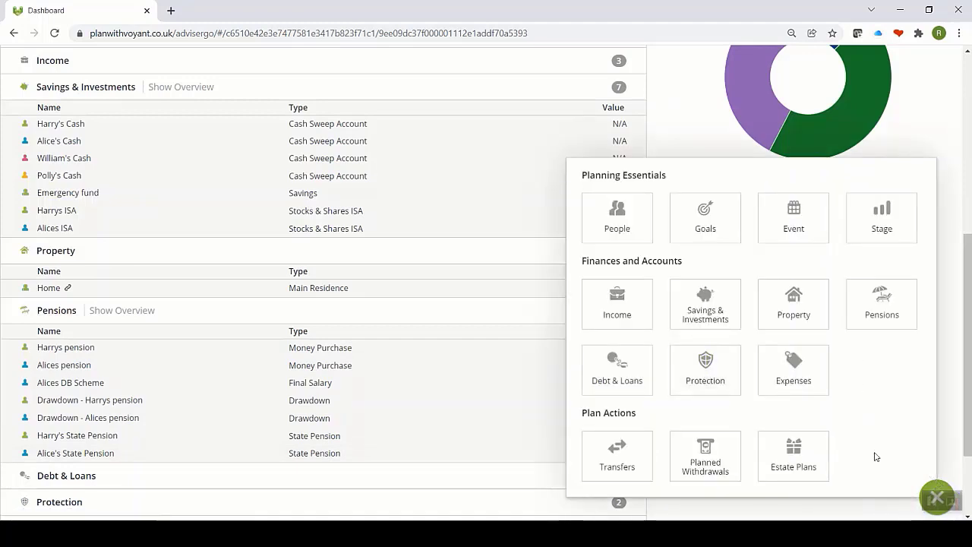
pyautogui.click(940, 486)
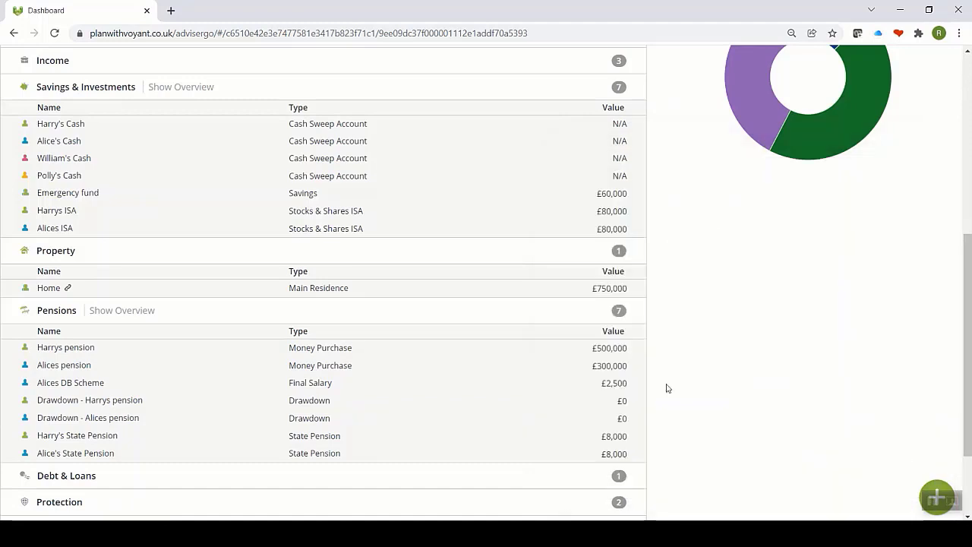
# Step: Expand Debt & Loans, Protection and Expenses, then open the Carryover Assumptions page
pyautogui.click(69, 475)
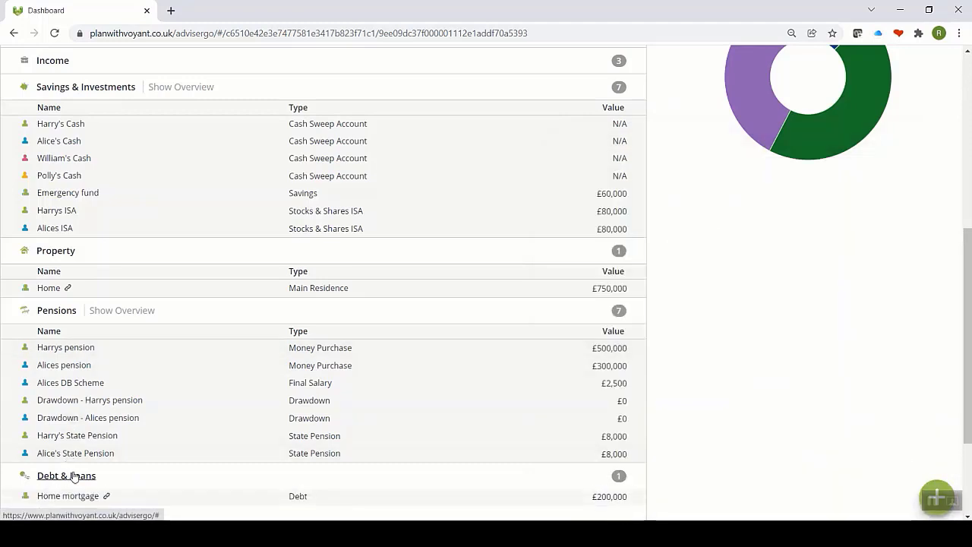
pyautogui.scroll(-2, 79, 467)
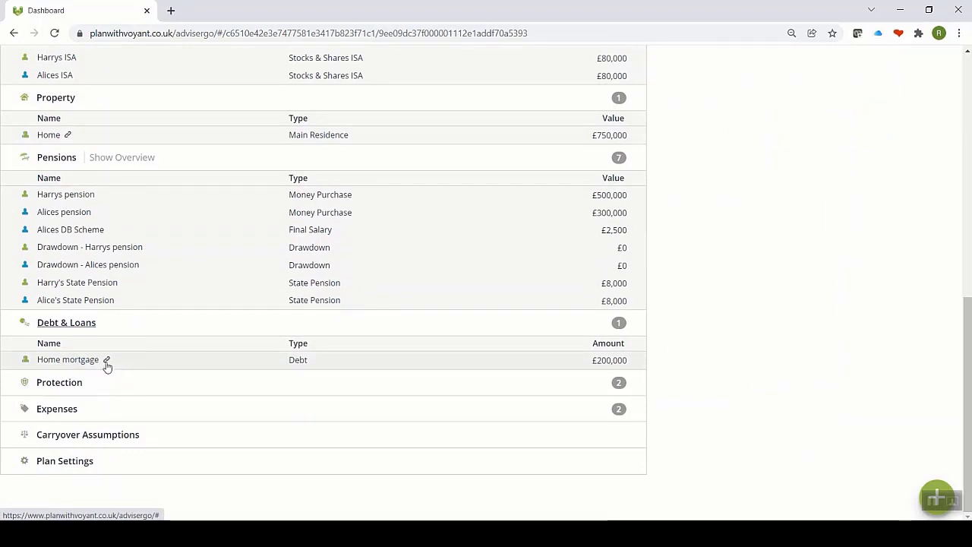
pyautogui.click(70, 383)
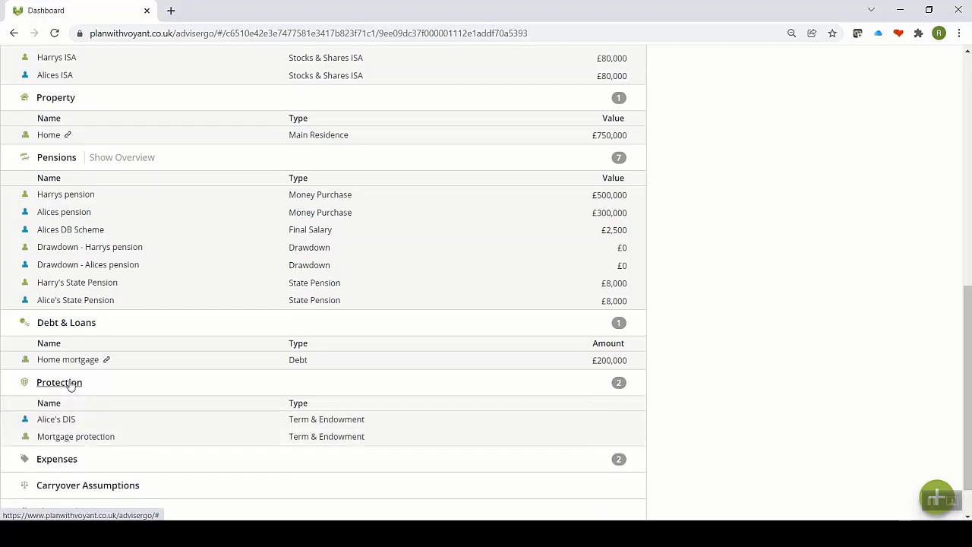
pyautogui.click(61, 460)
pyautogui.scroll(-2, 136, 396)
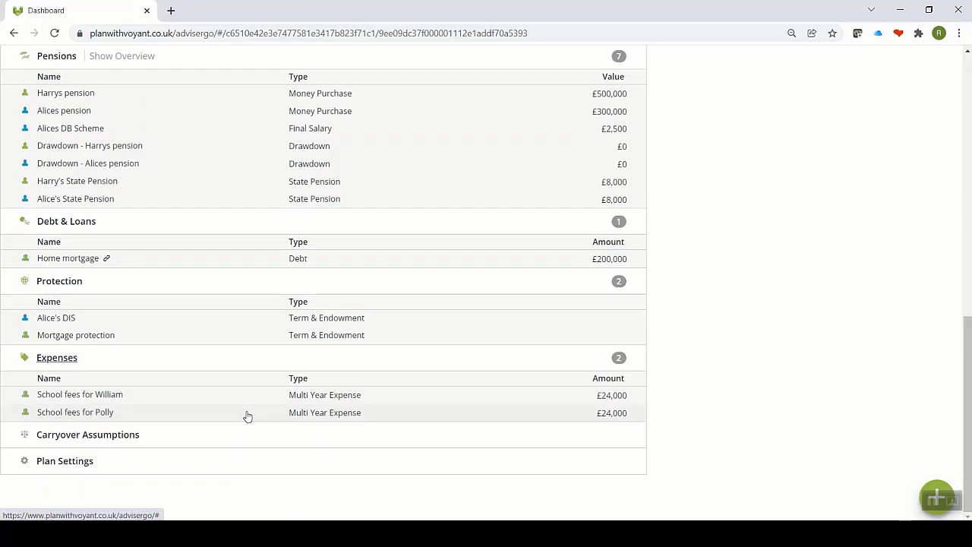
pyautogui.click(97, 436)
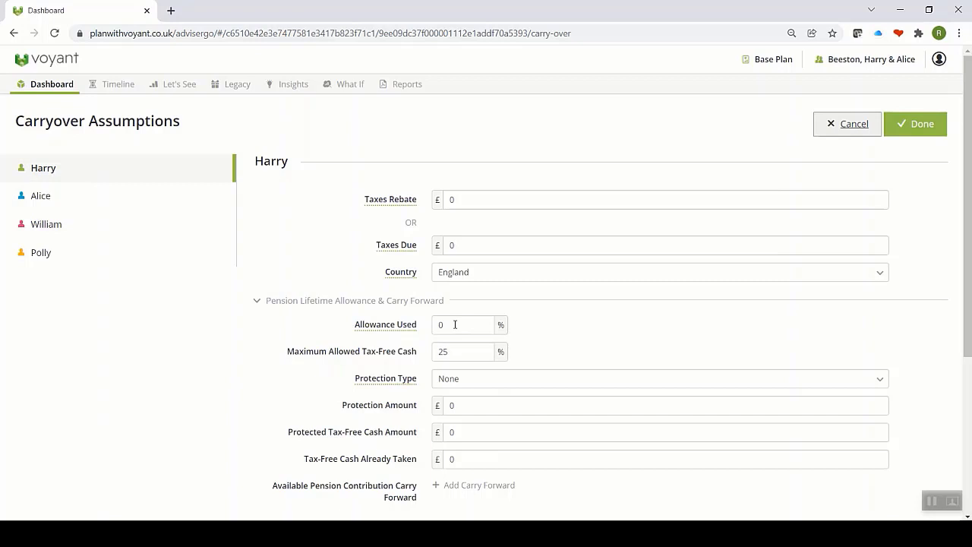
# Step: Keep protection type None, show the 2014–2020 exempt transfers table, and close with everything at 0
pyautogui.click(486, 385)
pyautogui.click(486, 385)
pyautogui.scroll(-3, 487, 385)
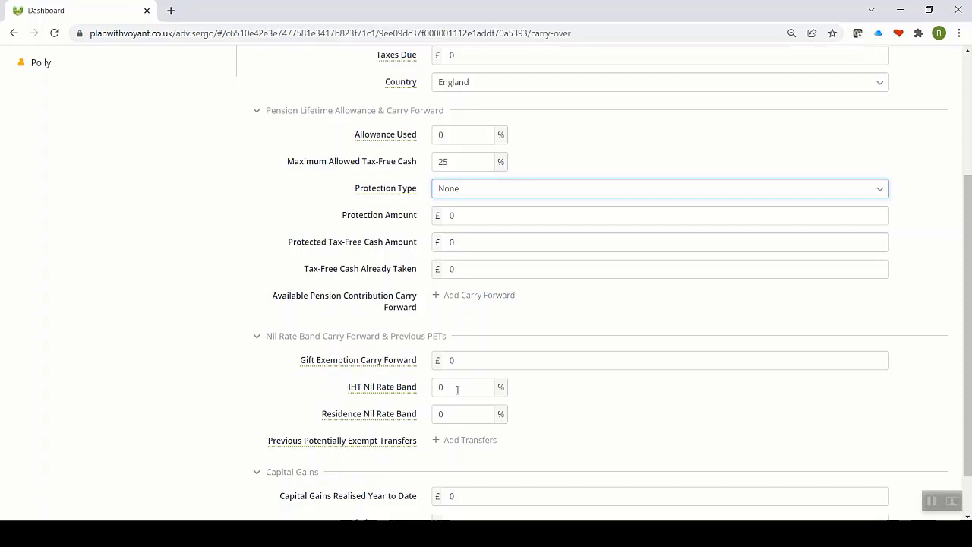
pyautogui.click(458, 441)
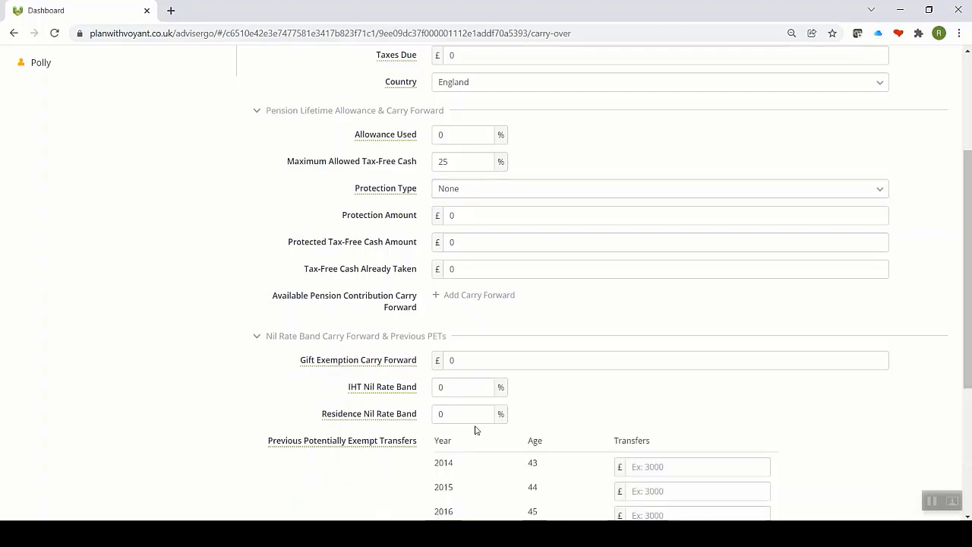
pyautogui.scroll(-3, 478, 426)
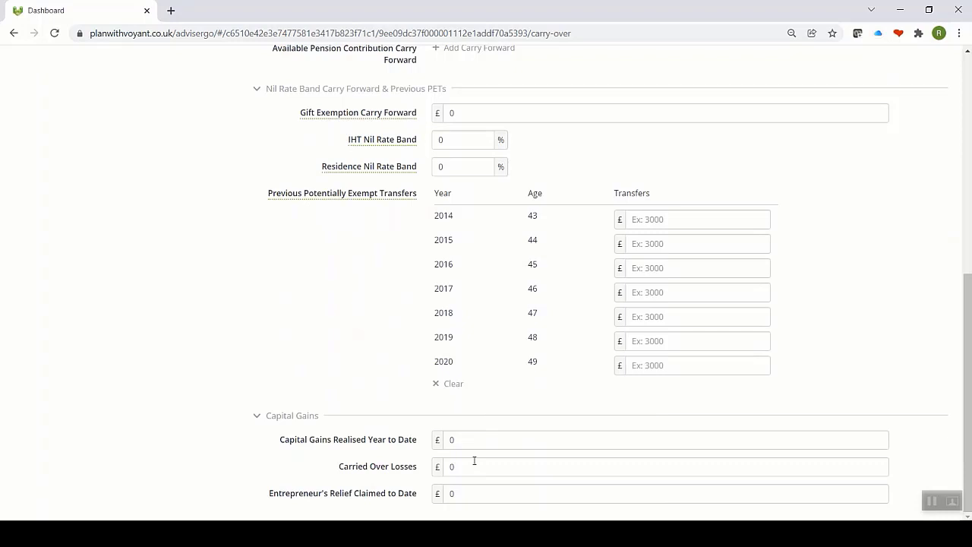
pyautogui.scroll(6, 524, 455)
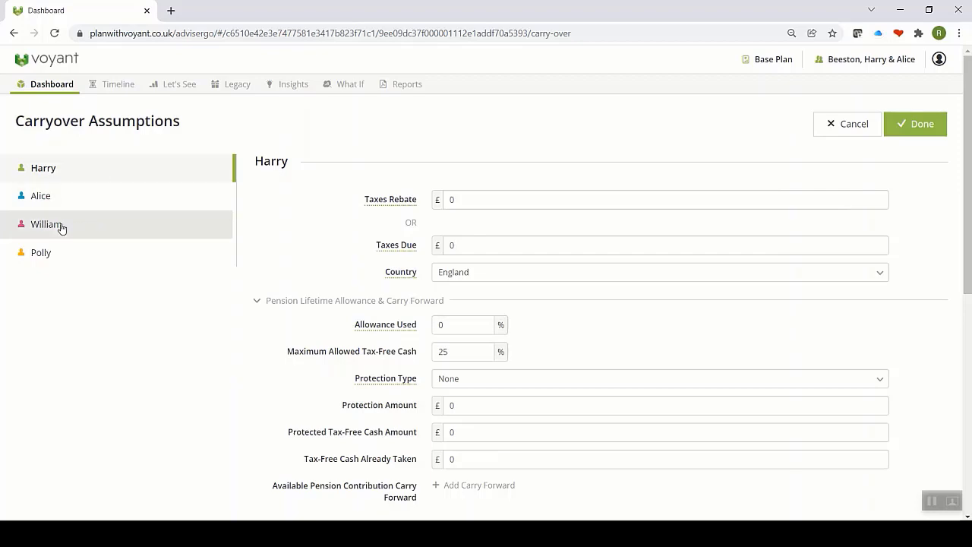
pyautogui.click(912, 125)
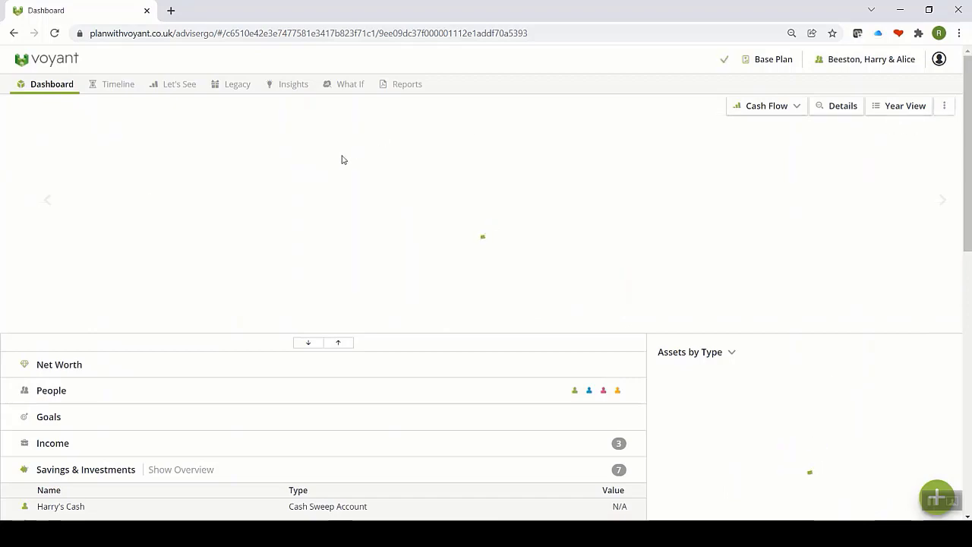
# Step: Open Plan Settings from the bottom of the Dashboard list, below the £24,000 school fees
pyautogui.scroll(-6, 341, 161)
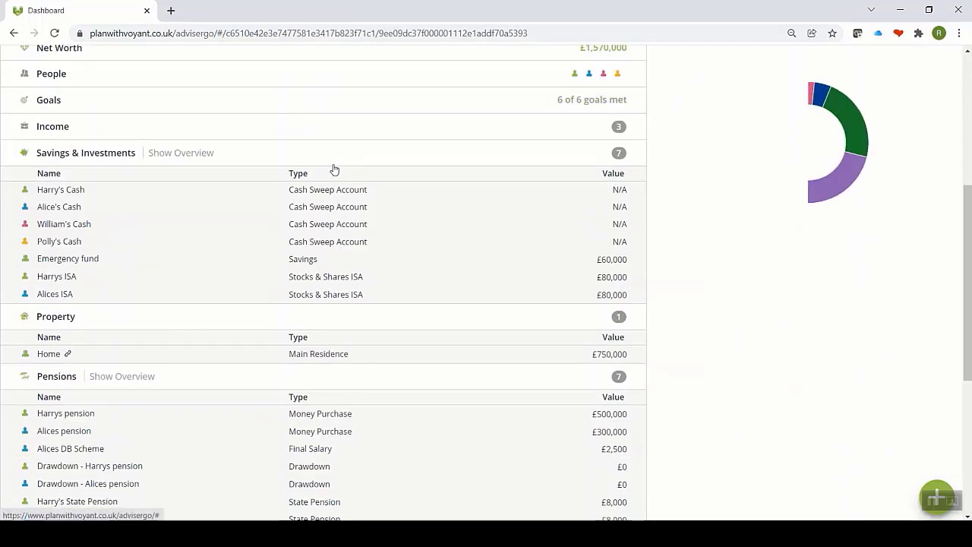
pyautogui.scroll(-3, 321, 185)
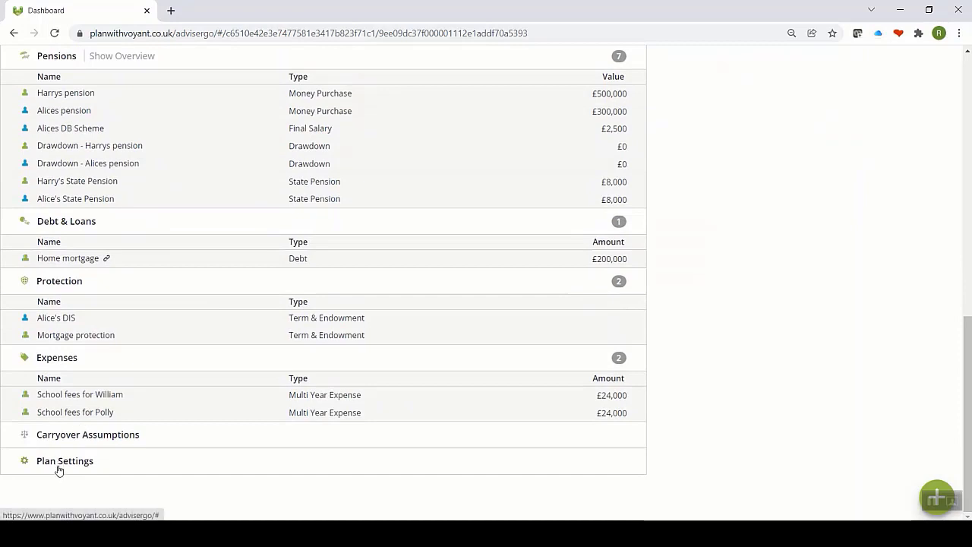
pyautogui.click(58, 463)
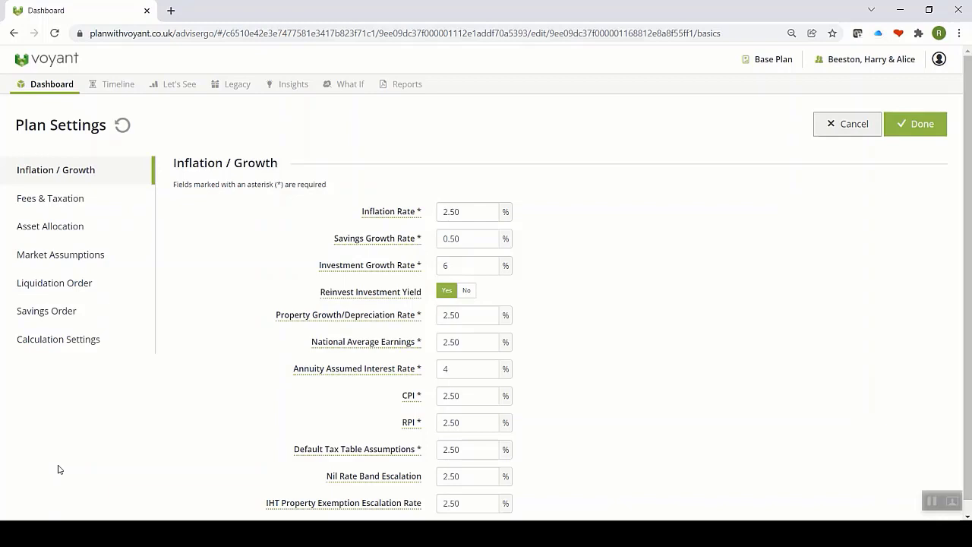
# Step: Open the 'Read More about Plan Settings' article from the Inflation Rate help, then return to the plan
pyautogui.click(395, 220)
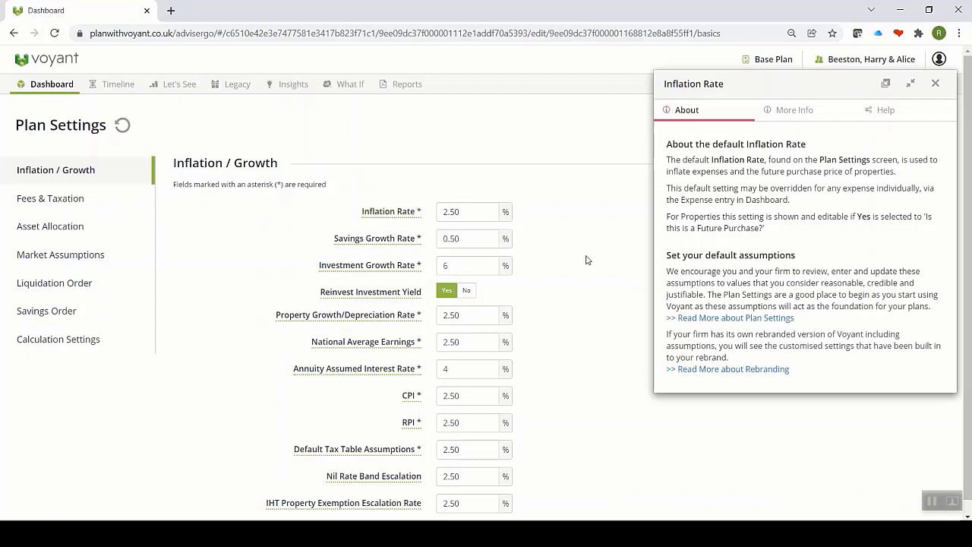
pyautogui.click(702, 318)
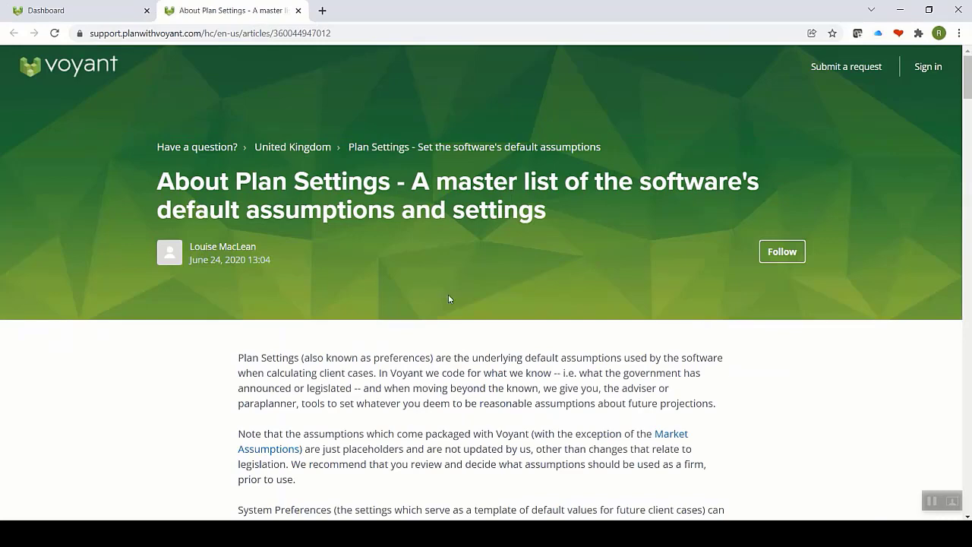
pyautogui.click(112, 17)
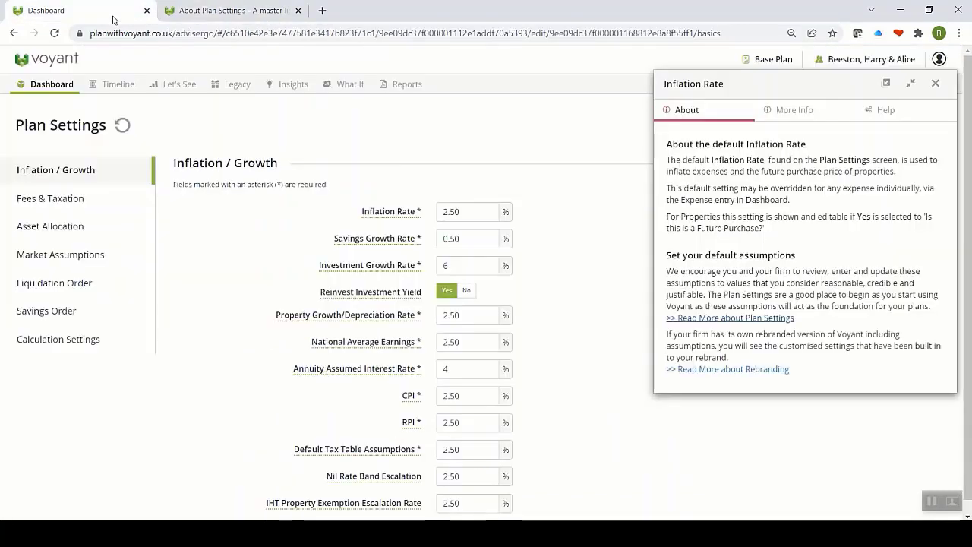
# Step: Browse the More Info and Help tabs of the Plan Settings help panel, then close it
pyautogui.click(780, 114)
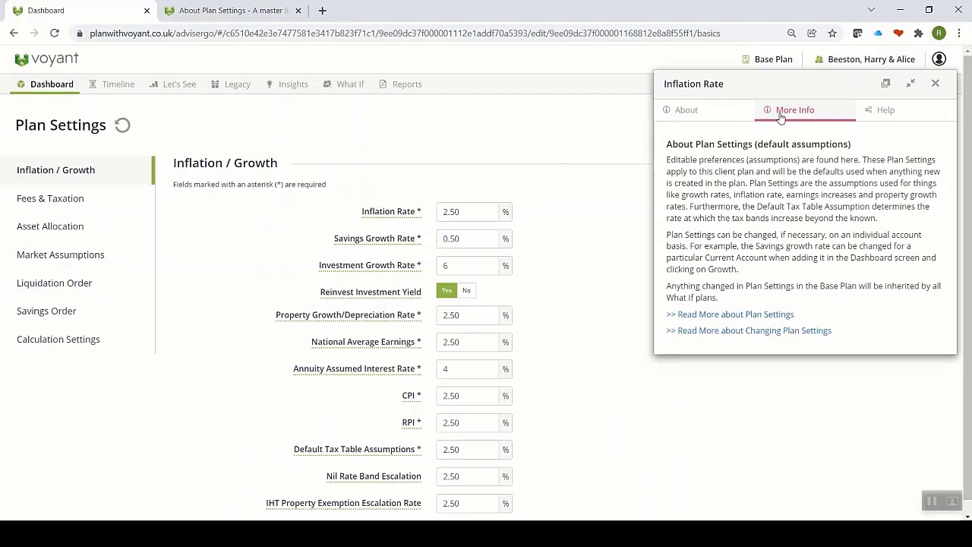
pyautogui.click(885, 114)
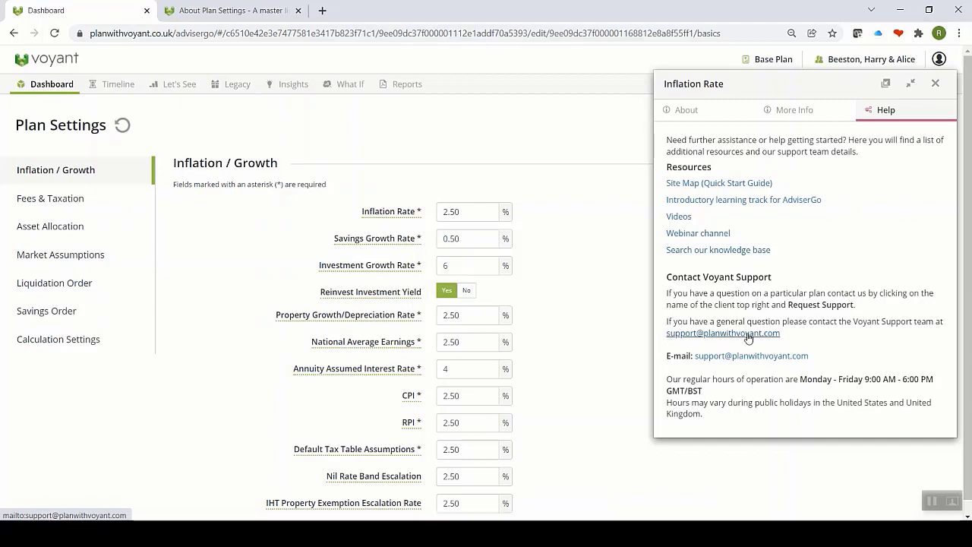
pyautogui.click(935, 85)
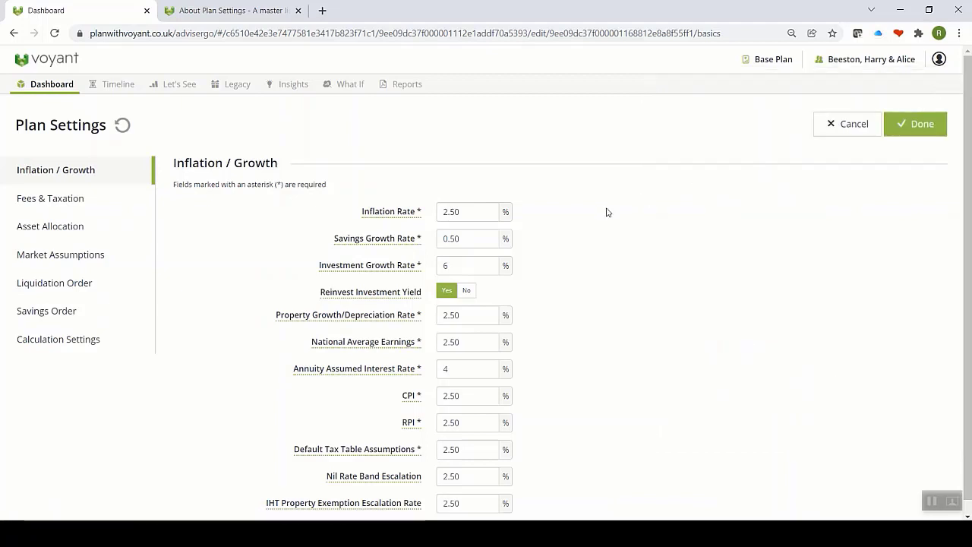
# Step: Show Fees & Taxation: 0% for cash savings and 2% for taxable, tax-deferred and tax-free
pyautogui.scroll(-1, 589, 219)
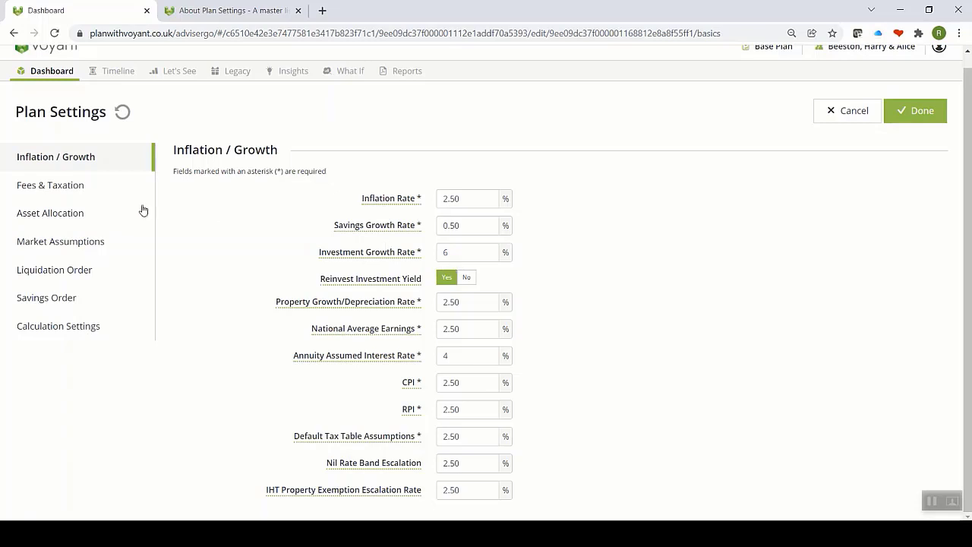
pyautogui.click(86, 187)
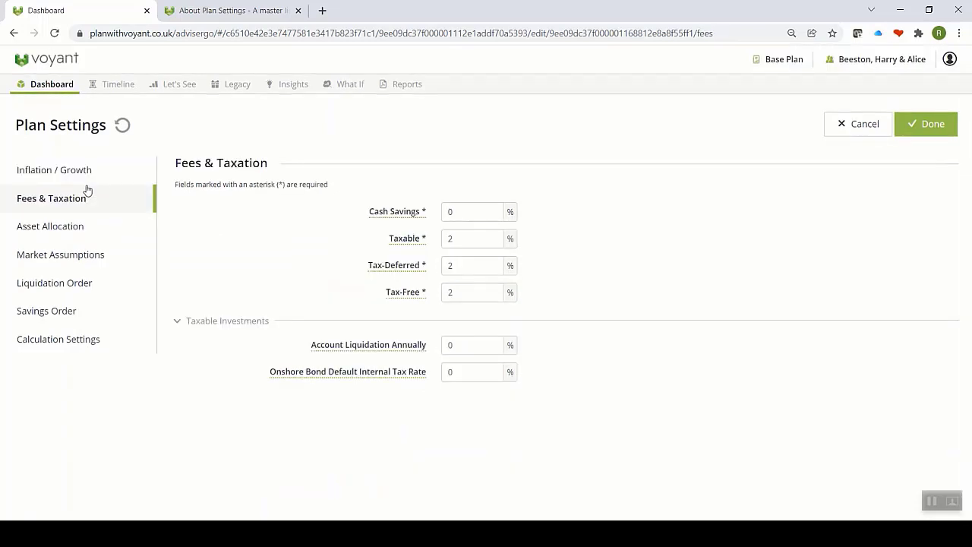
# Step: View the 100% cash Asset Allocation, then the Market Assumptions growth-rate table
pyautogui.click(75, 229)
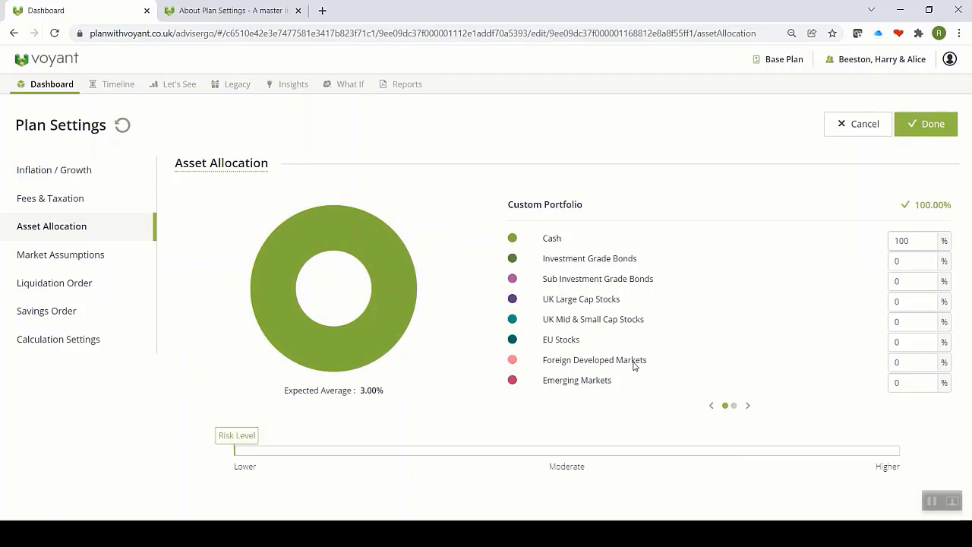
pyautogui.click(74, 265)
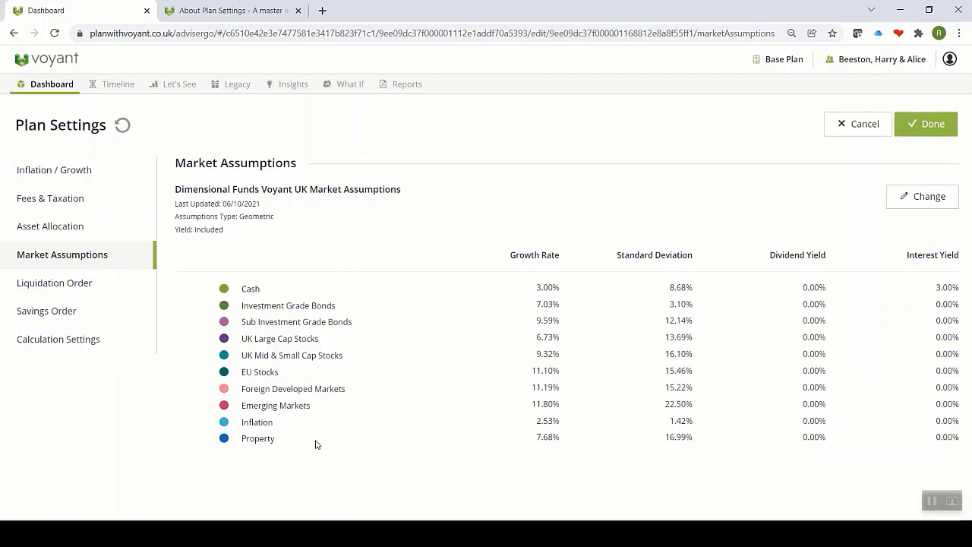
# Step: Show the Liquidation Order page: Taxable, then Tax Deferred, then Tax Free
pyautogui.click(92, 286)
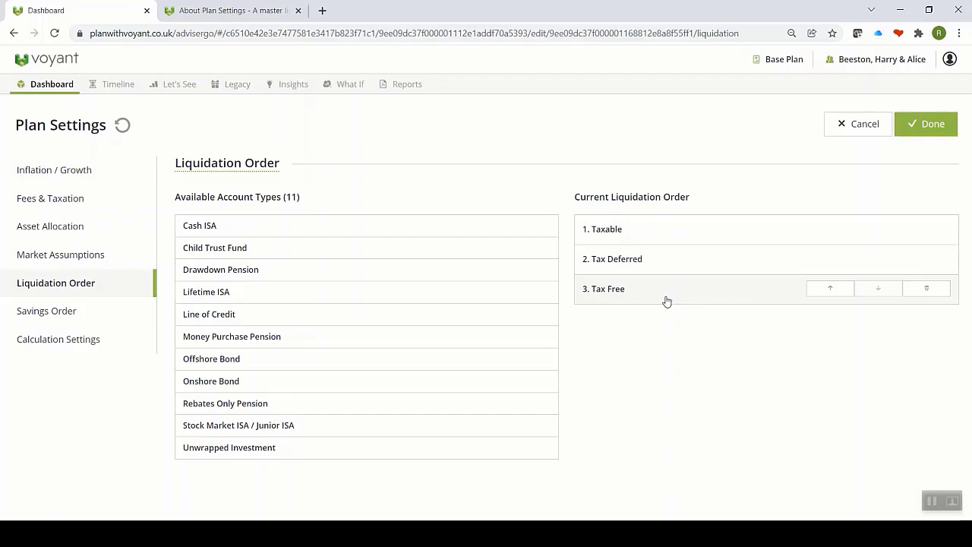
# Step: Show the Savings Order page: Tax Free, then Tax Deferred, then Taxable
pyautogui.click(73, 318)
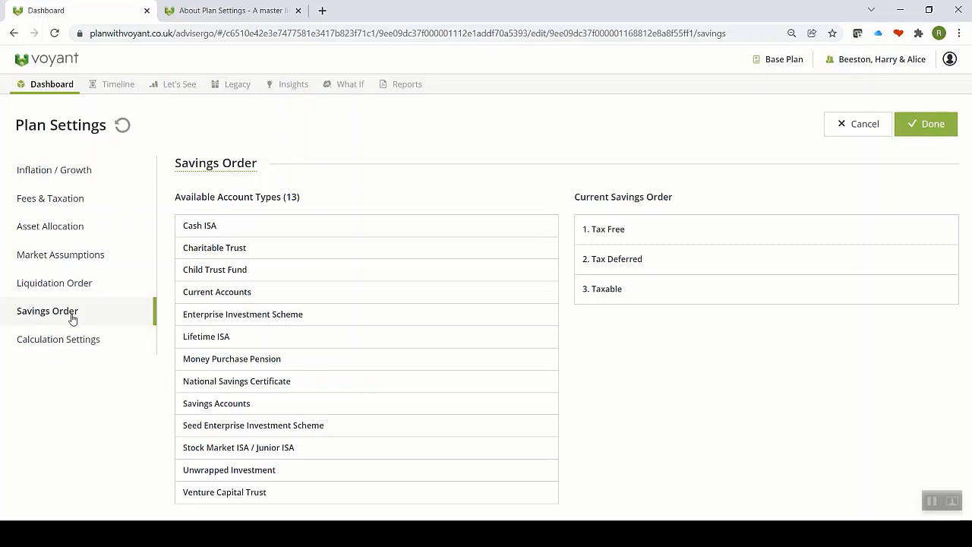
# Step: Check that all five Calculation Settings are No, then close Plan Settings
pyautogui.click(69, 346)
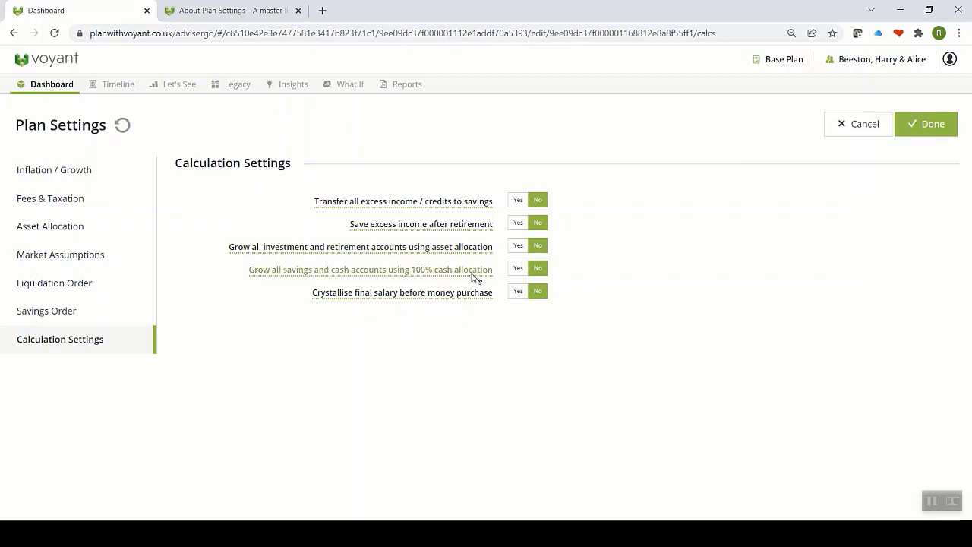
pyautogui.click(916, 132)
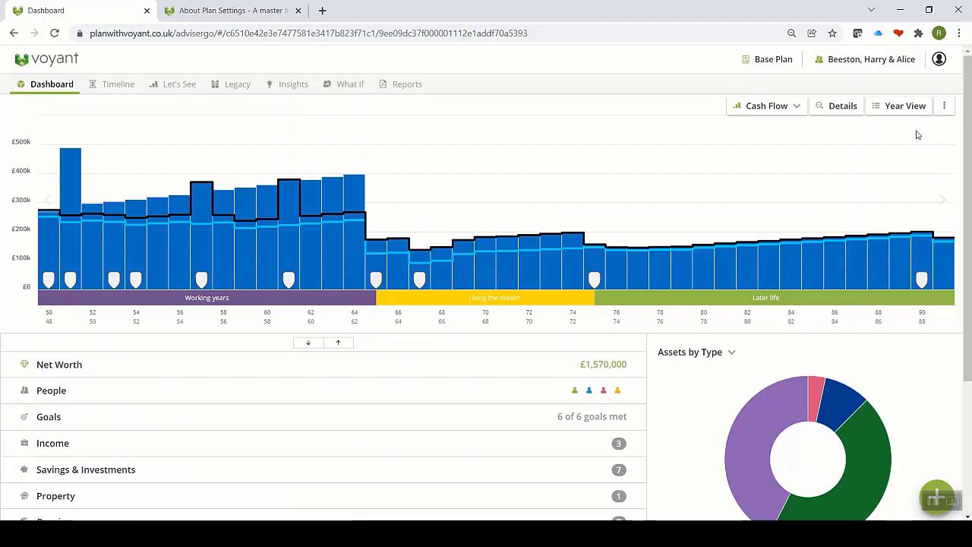
pyautogui.scroll(-1, 753, 346)
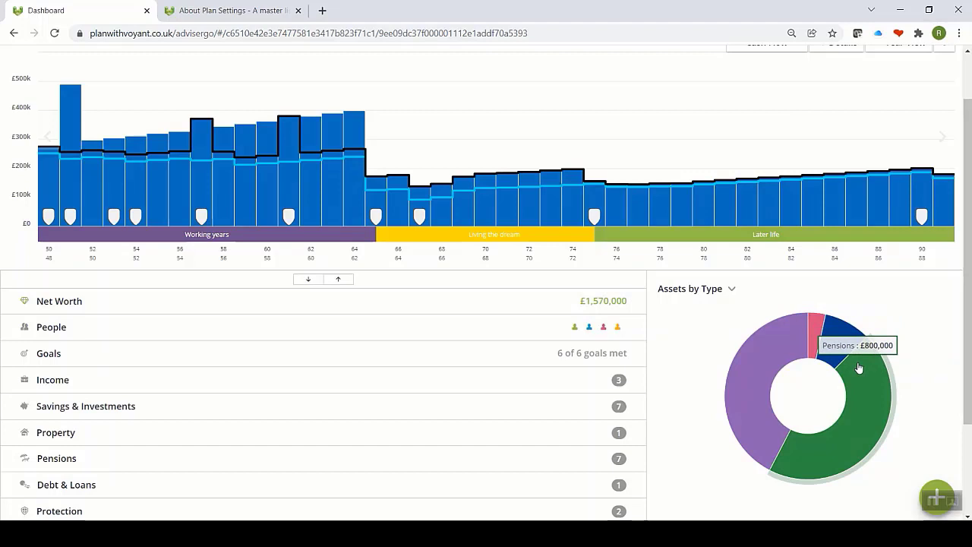
pyautogui.click(690, 290)
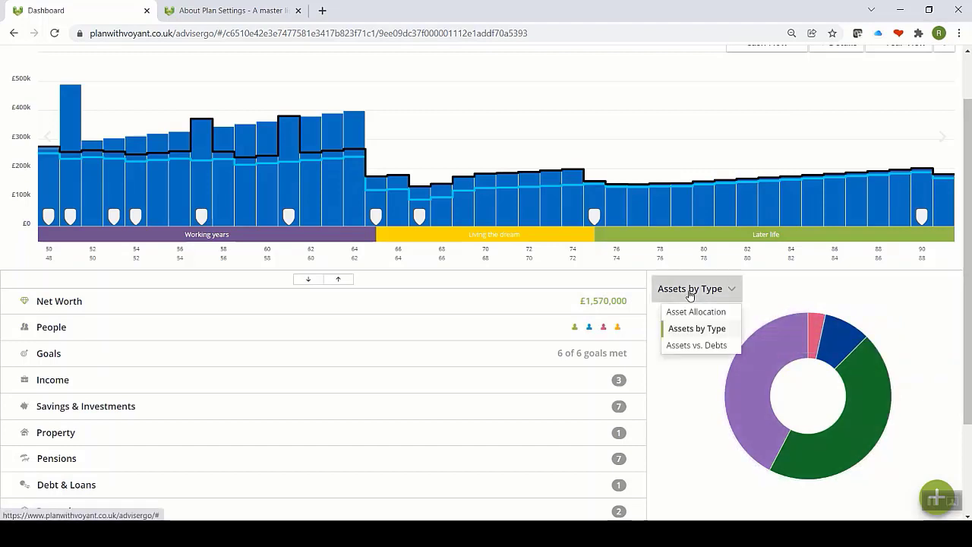
pyautogui.click(697, 347)
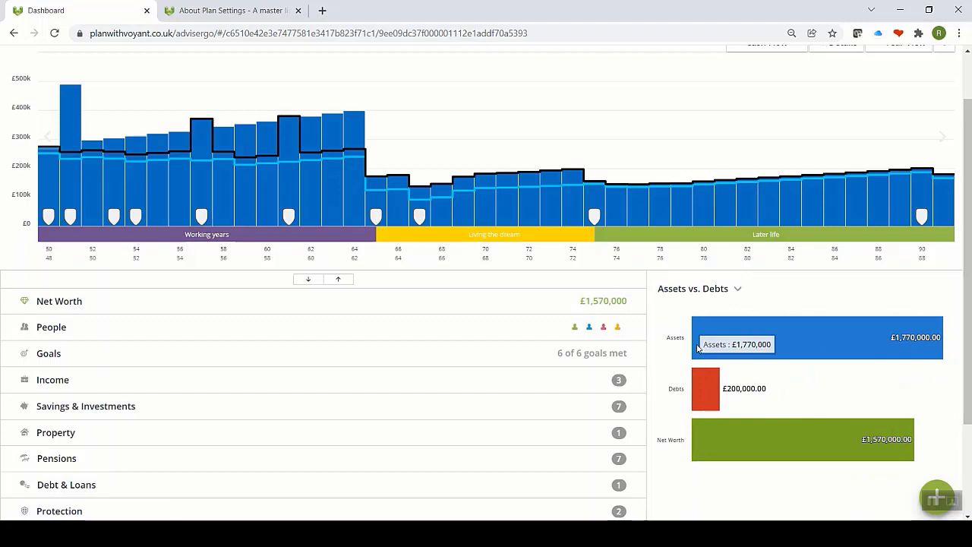
pyautogui.click(688, 294)
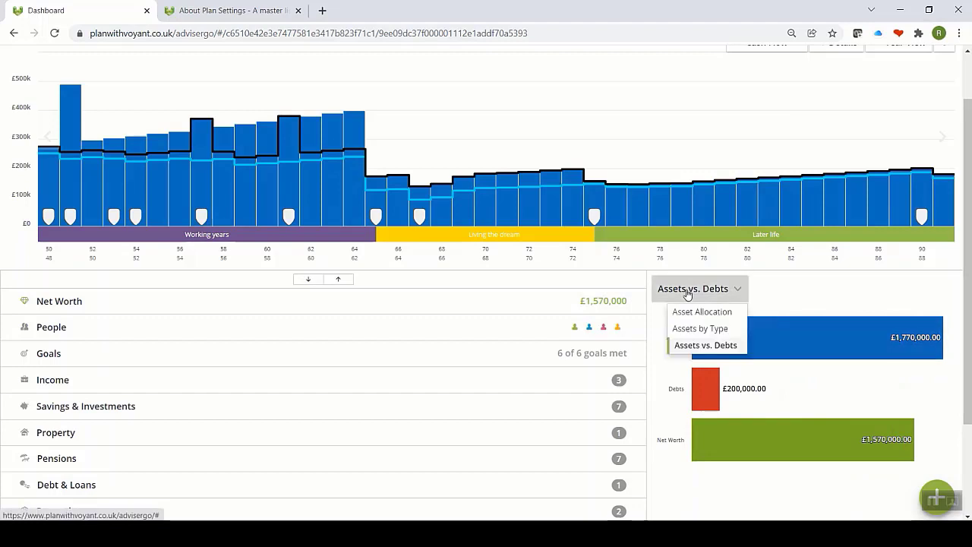
pyautogui.click(690, 312)
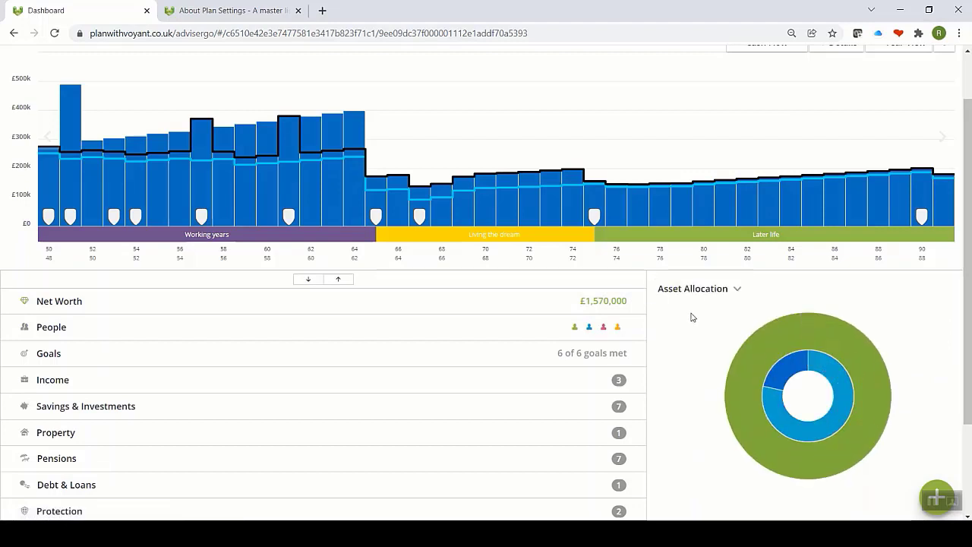
pyautogui.moveTo(743, 357)
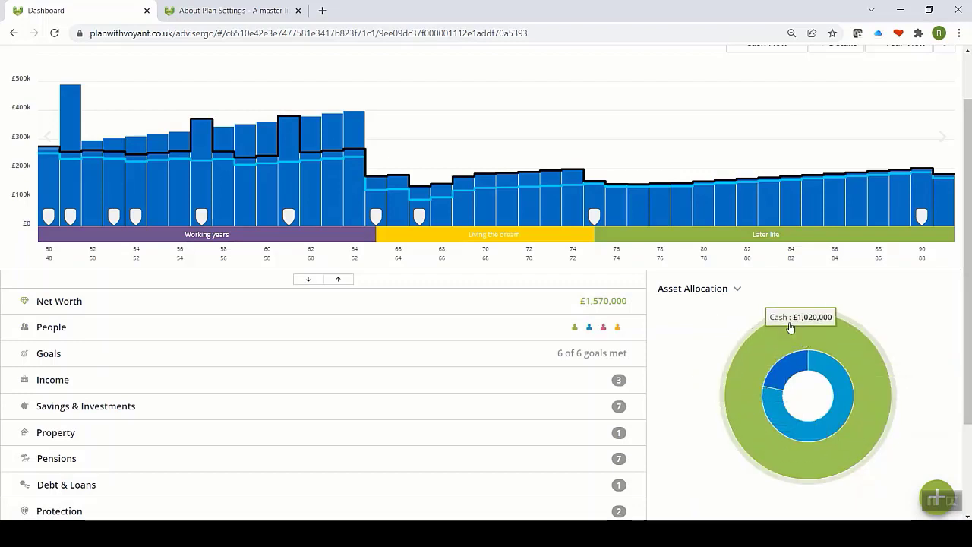
pyautogui.click(722, 294)
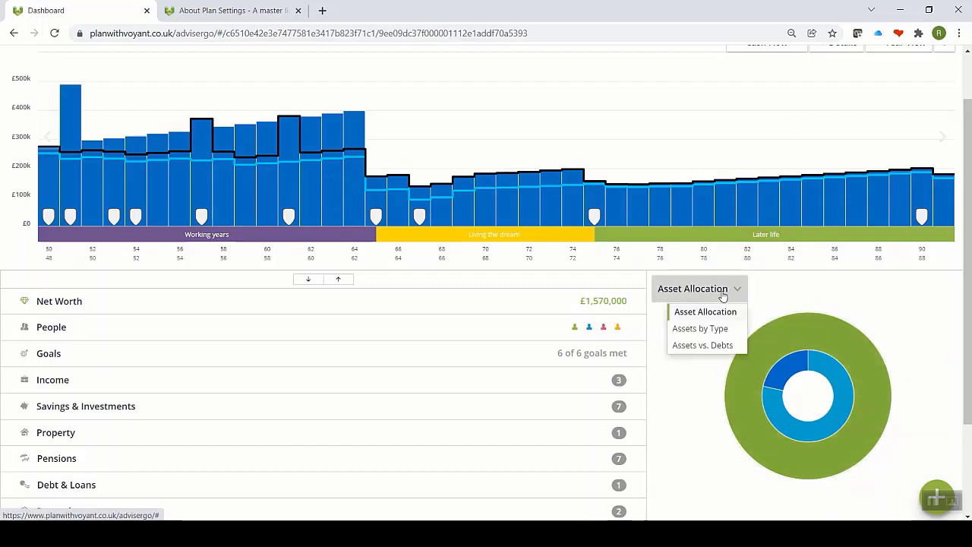
pyautogui.click(697, 331)
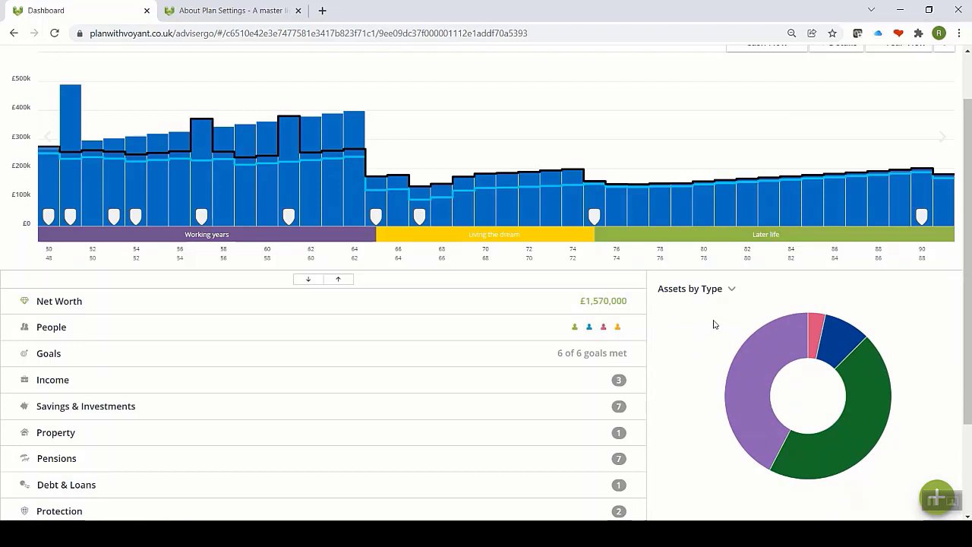
pyautogui.scroll(1, 715, 324)
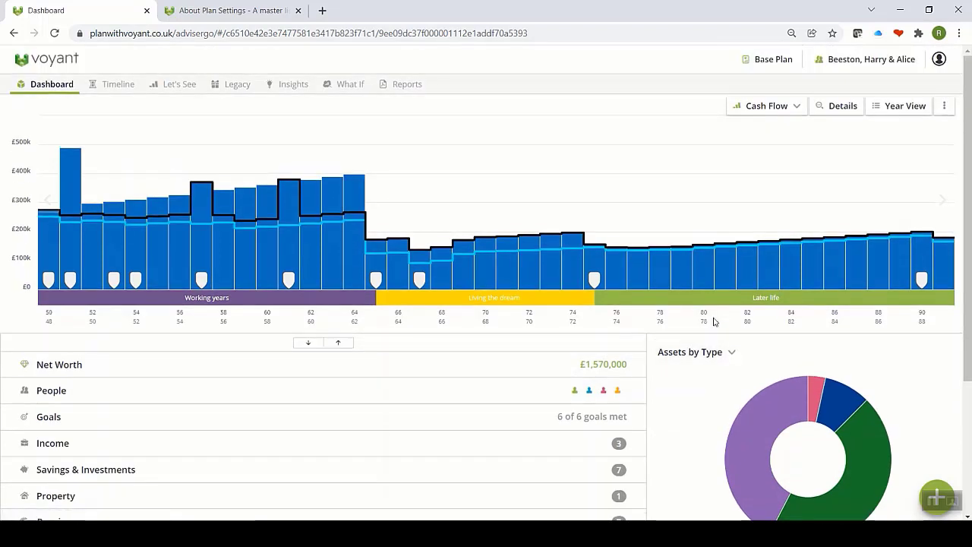
# Step: Cycle the dashboard chart through Assets, Expenses, Net Worth and Plan Worth to Cash Flow
pyautogui.click(793, 108)
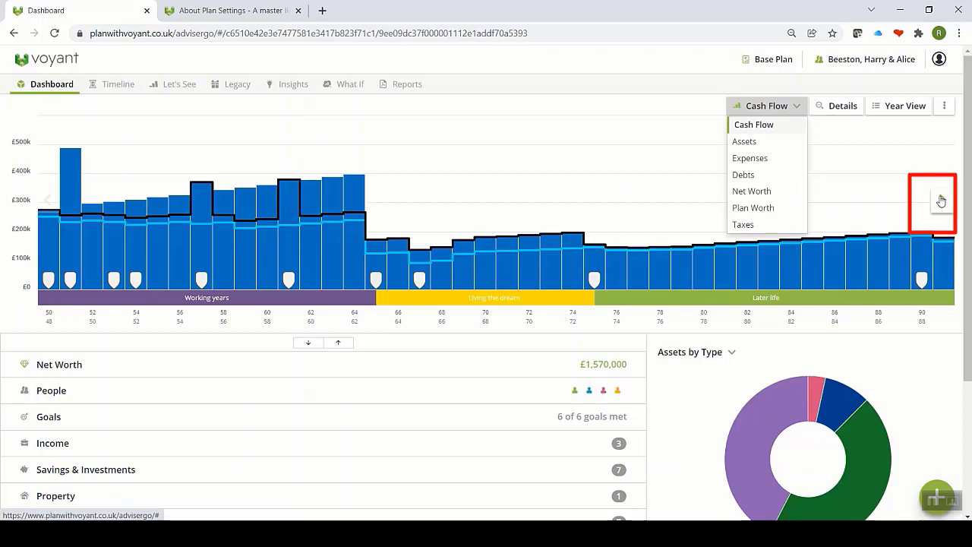
pyautogui.press('Down')
pyautogui.press('Return')
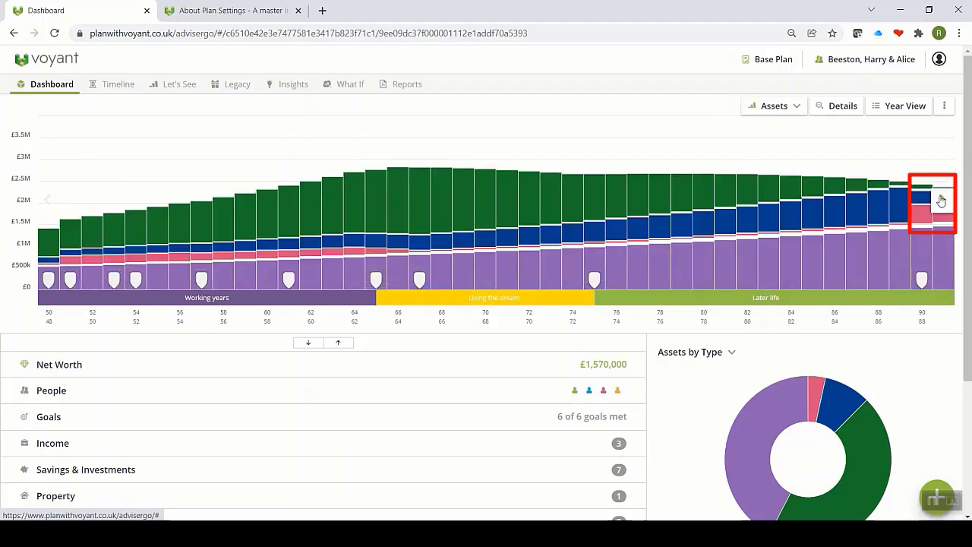
pyautogui.press('Down')
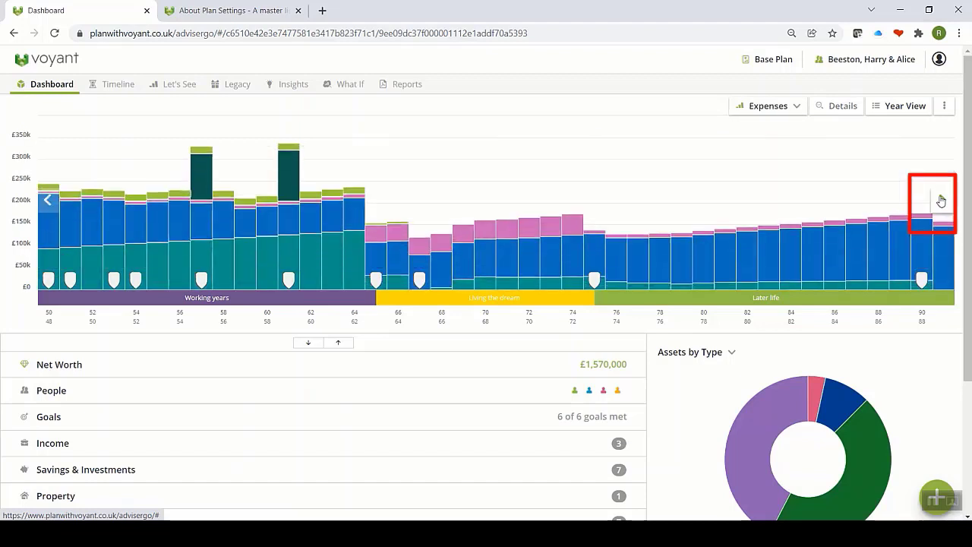
pyautogui.press('Down')
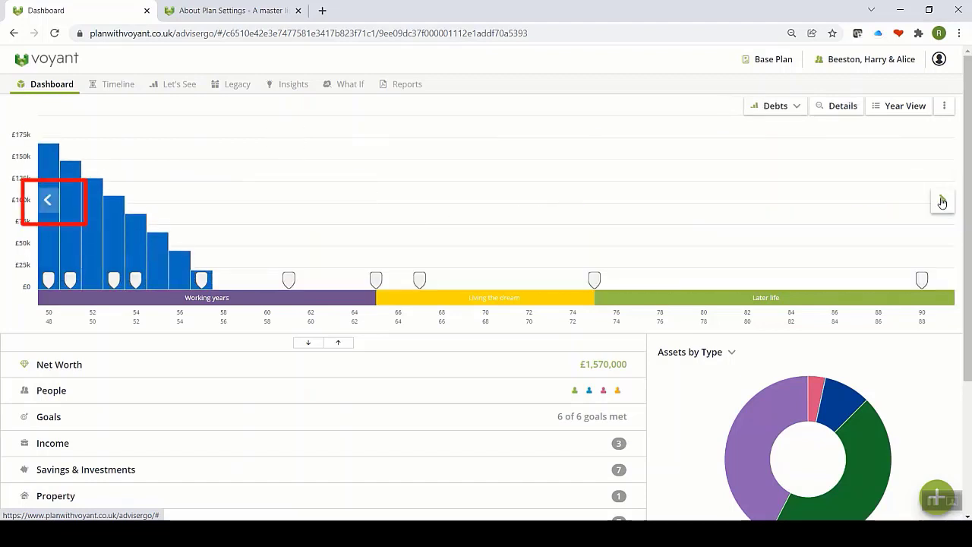
pyautogui.press('Down')
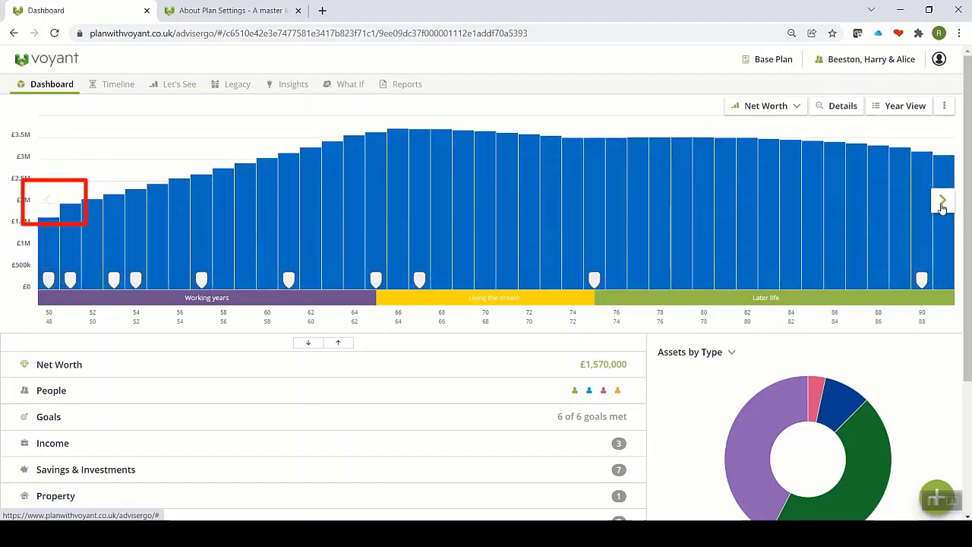
pyautogui.press('Down')
pyautogui.press('Down')
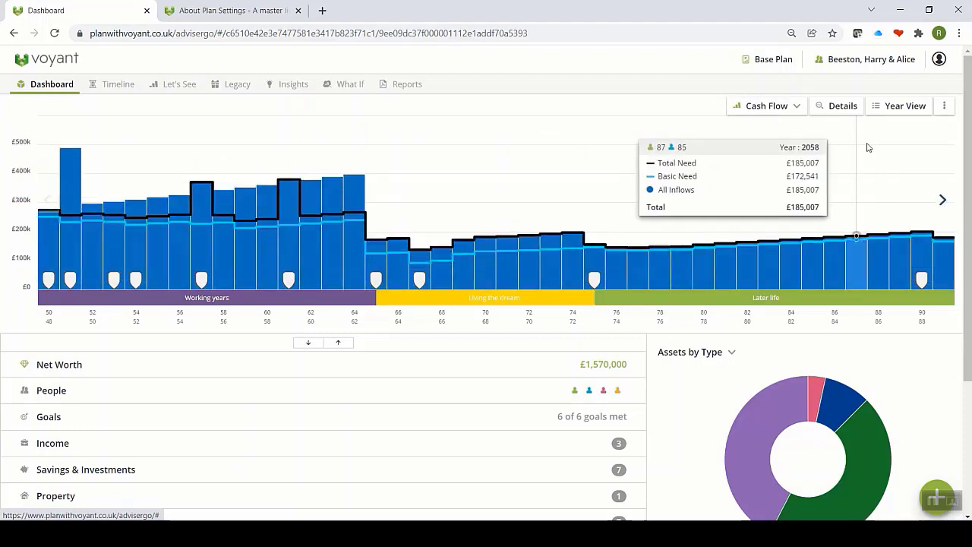
# Step: Show the Cash Flow details with the chart legend, then open the 2021 Year View
pyautogui.click(826, 107)
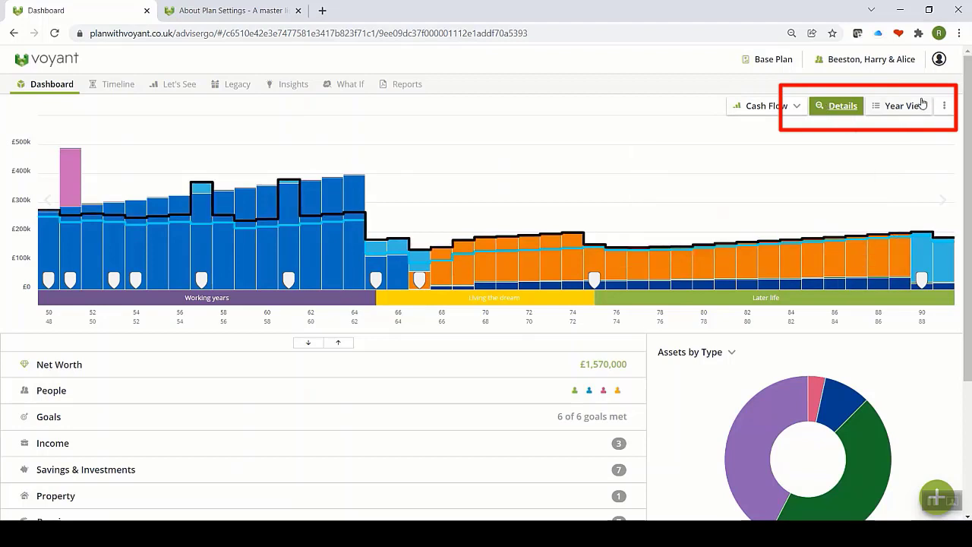
pyautogui.click(944, 106)
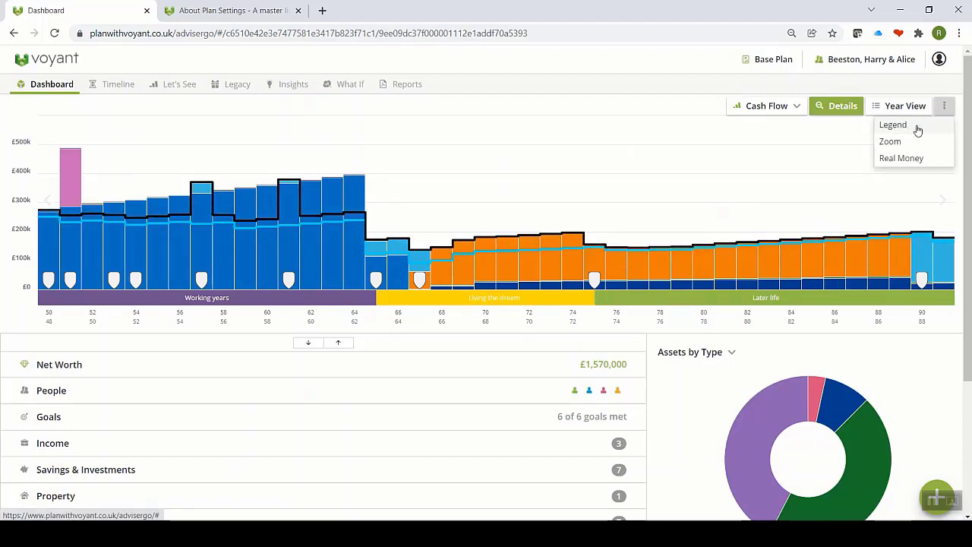
pyautogui.click(916, 127)
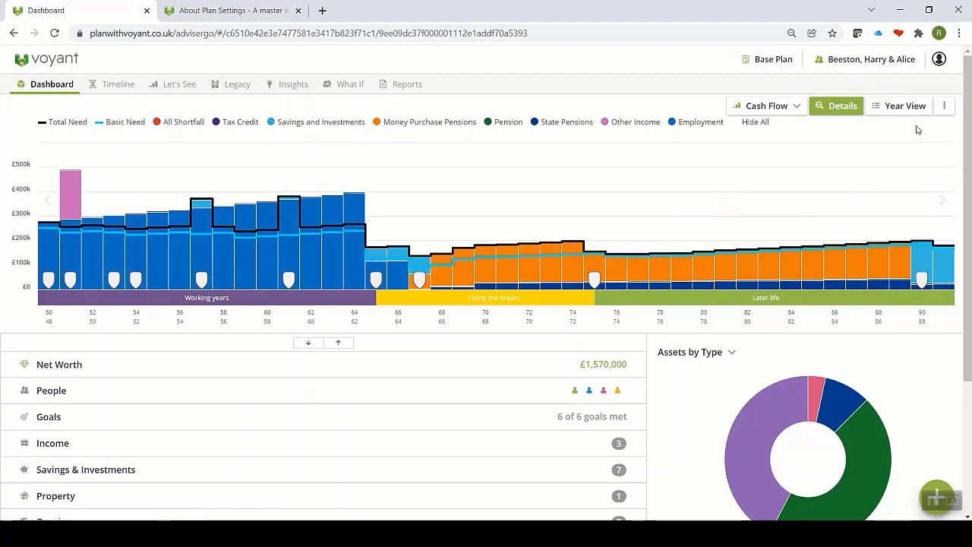
pyautogui.click(899, 108)
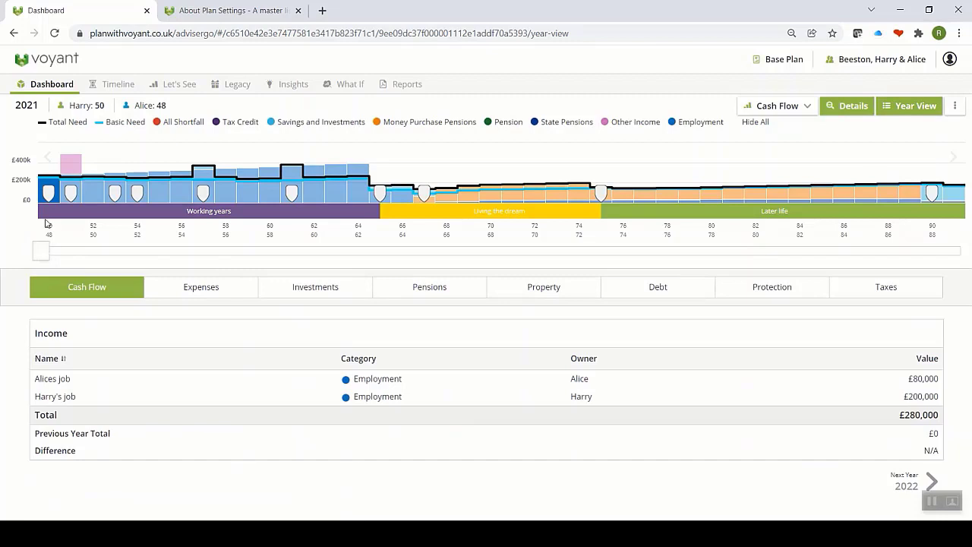
# Step: Review the 2021 Expenses and Investments tables, ending on Pensions of £320,000 and £530,000
pyautogui.moveTo(42, 204)
pyautogui.click(231, 294)
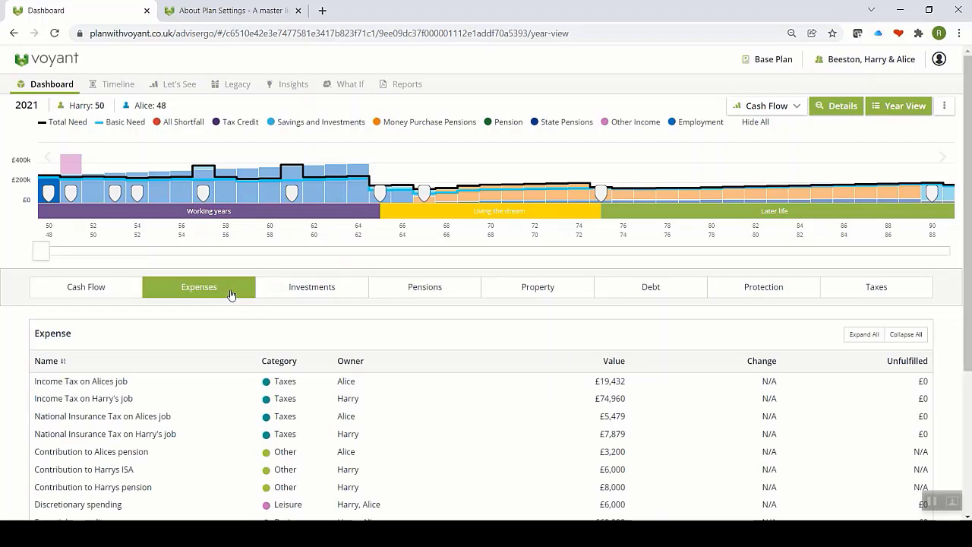
pyautogui.scroll(-1, 245, 317)
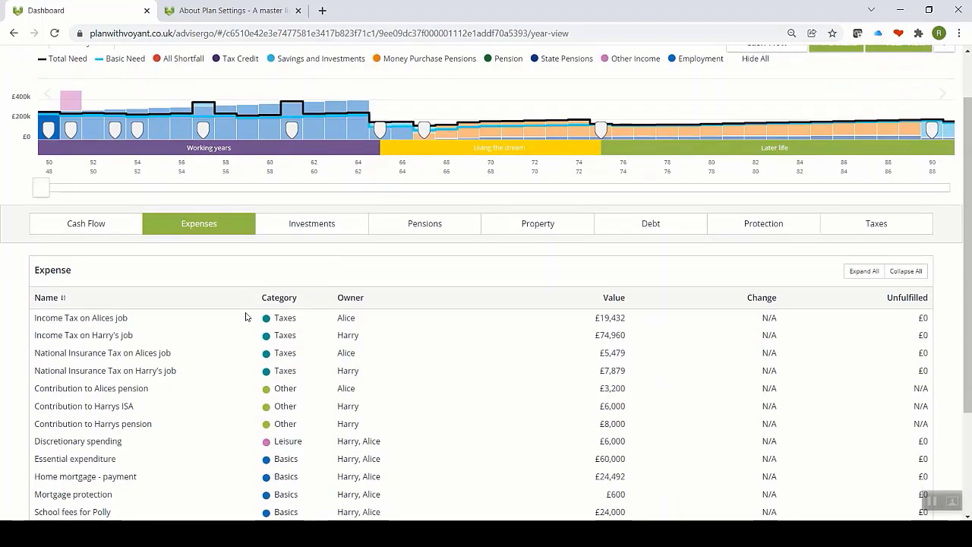
pyautogui.scroll(-1, 245, 316)
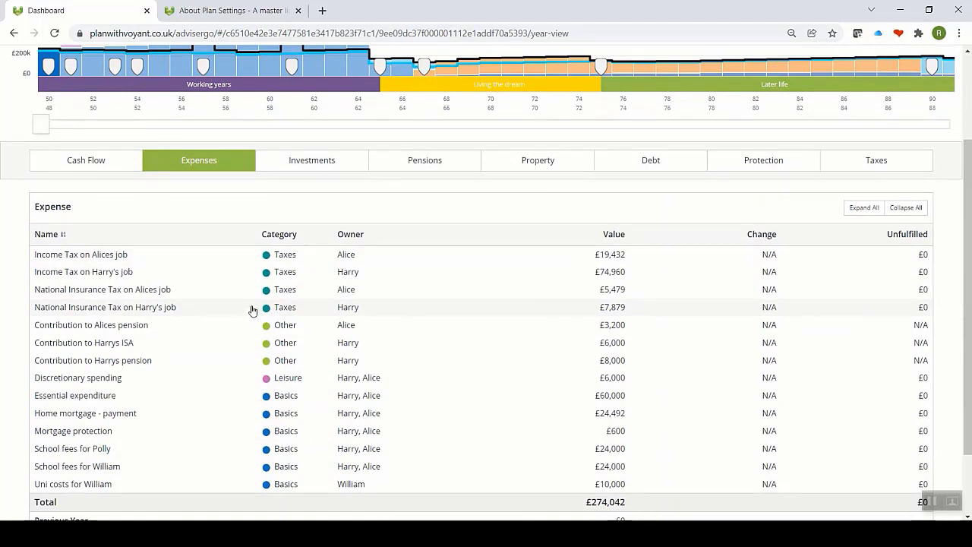
pyautogui.click(311, 162)
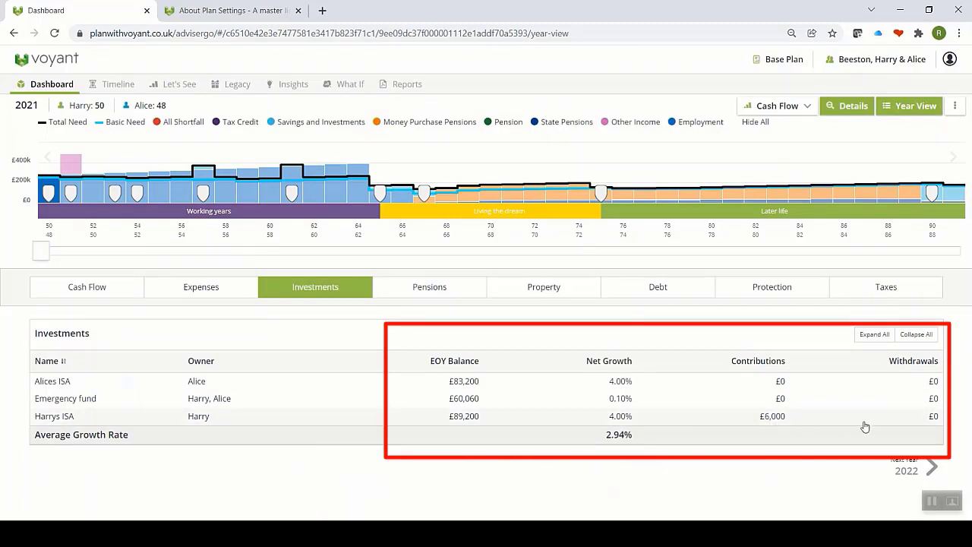
pyautogui.click(428, 293)
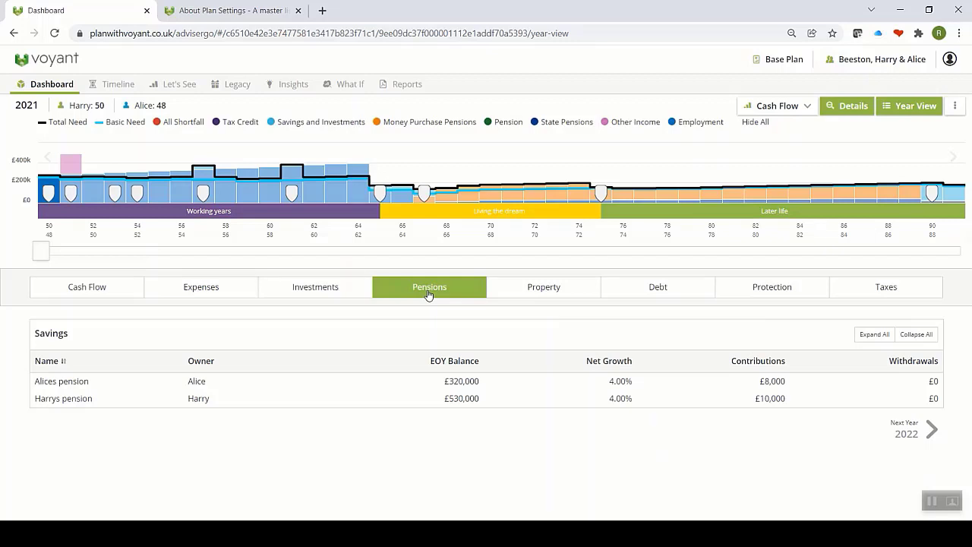
# Step: Expand the £530,000 pension's balance and allocation, then show the 2021 Property table with Home equity £589,242
pyautogui.click(75, 397)
pyautogui.scroll(-3, 76, 405)
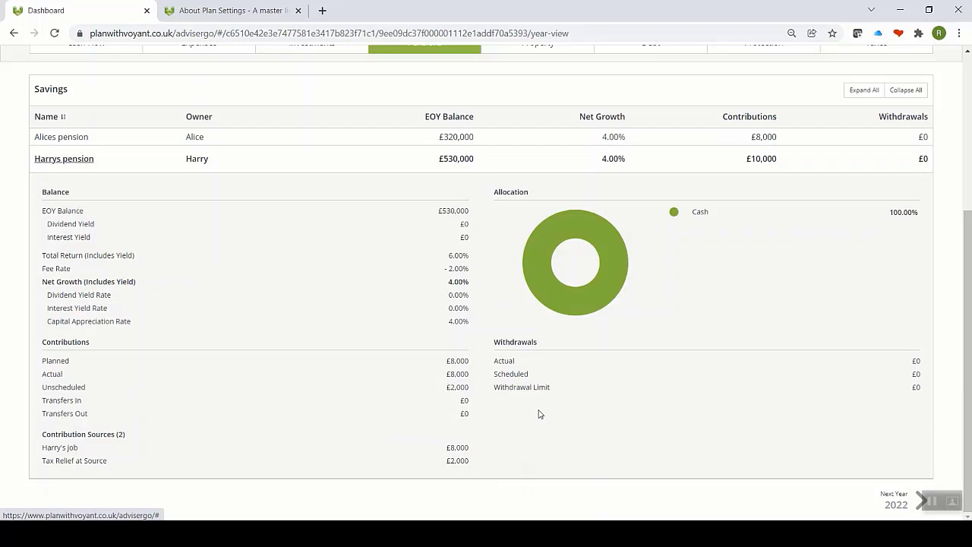
pyautogui.scroll(3, 538, 410)
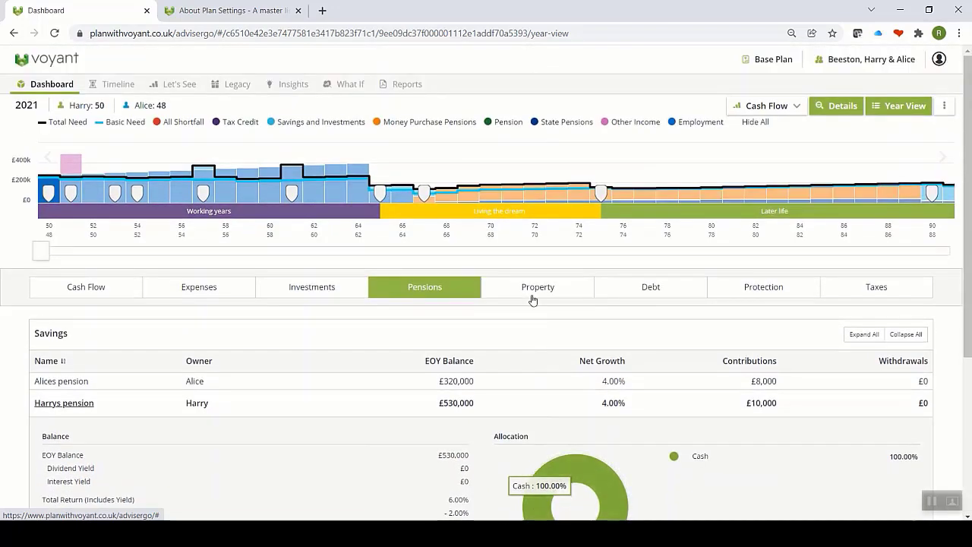
pyautogui.click(533, 295)
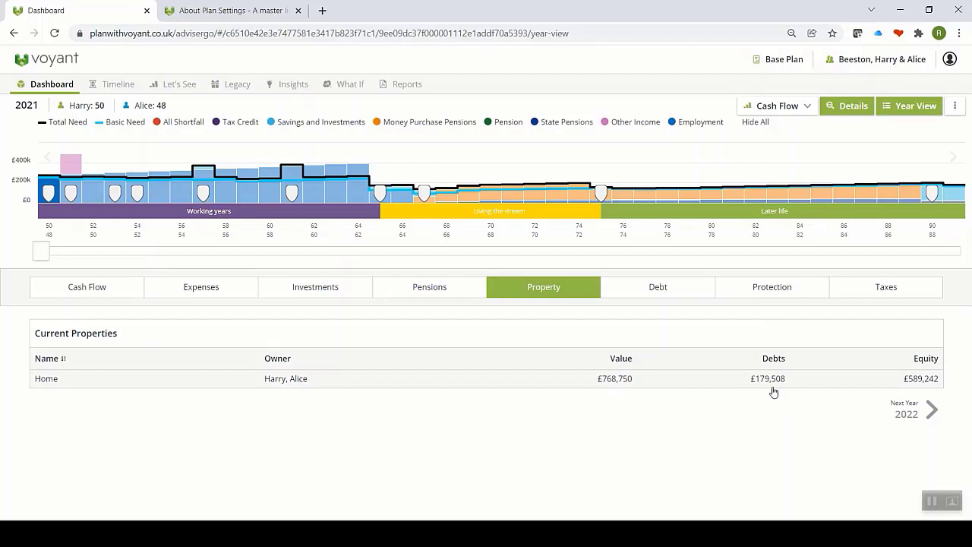
# Step: Check the 2021 debts and protection policies, then bring up the year's tax summary
pyautogui.click(668, 295)
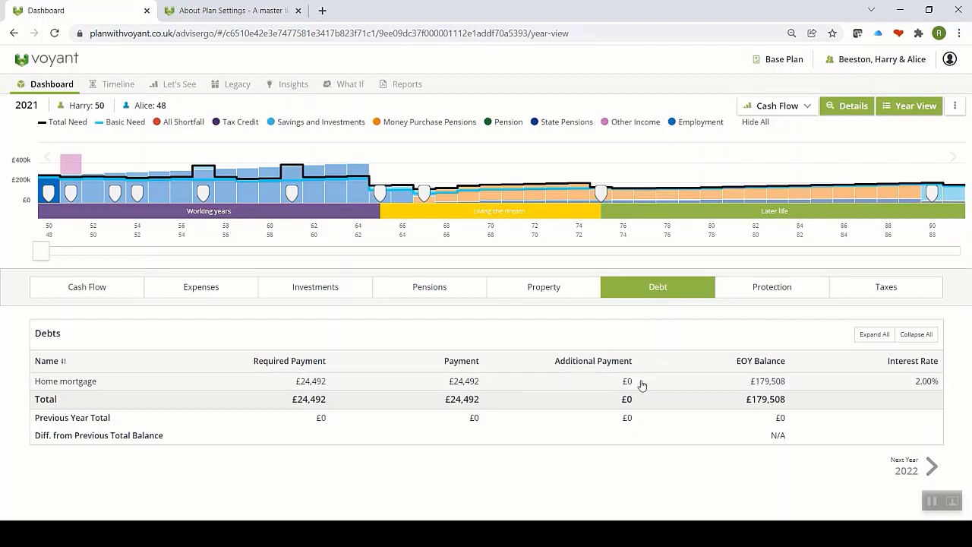
pyautogui.click(756, 294)
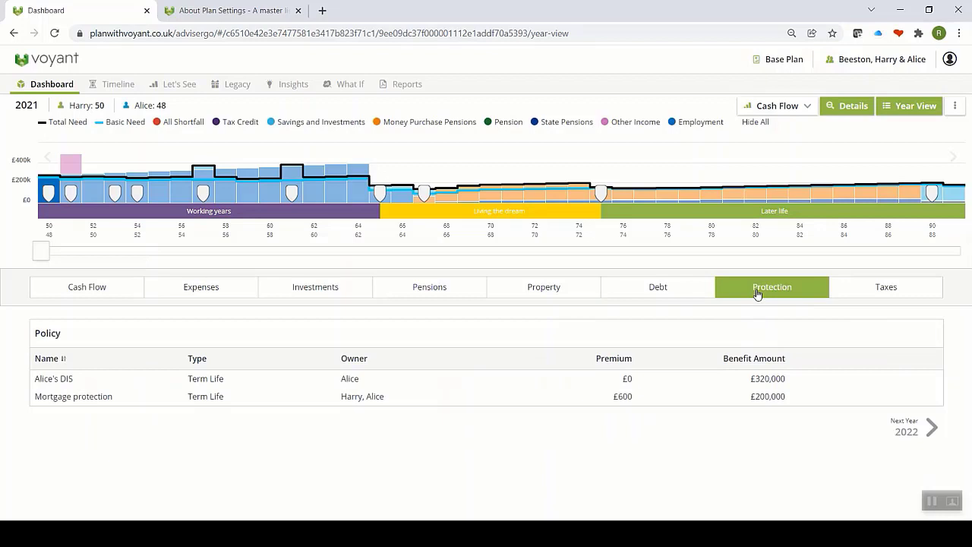
pyautogui.click(887, 288)
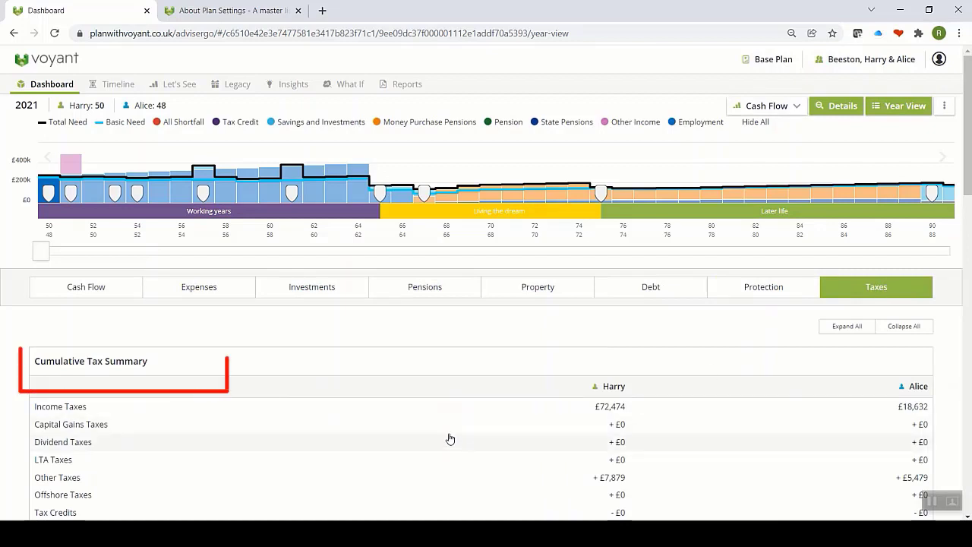
pyautogui.scroll(-1, 437, 416)
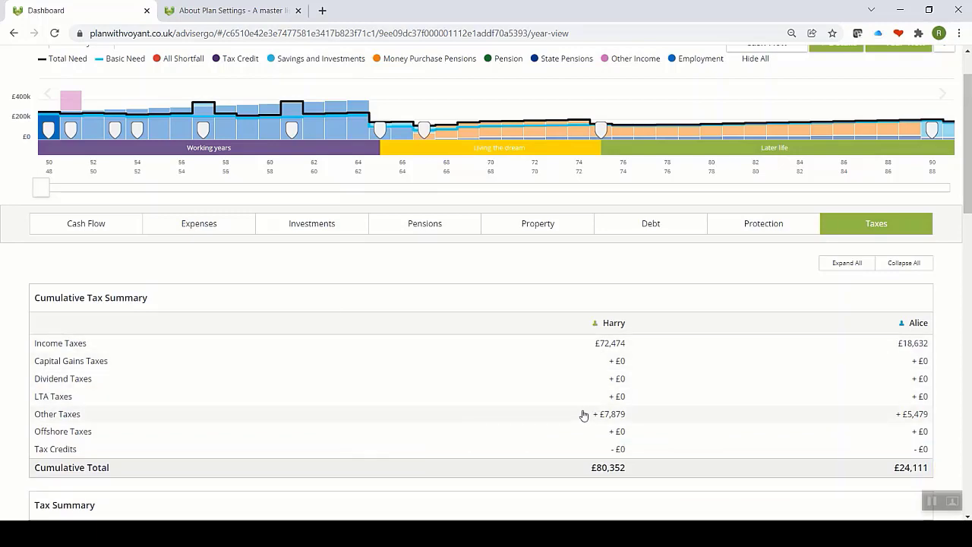
# Step: Scroll through the income tax breakdown, with cumulative taxes of £72,474 and £18,632
pyautogui.scroll(-3, 588, 416)
pyautogui.scroll(-1, 583, 414)
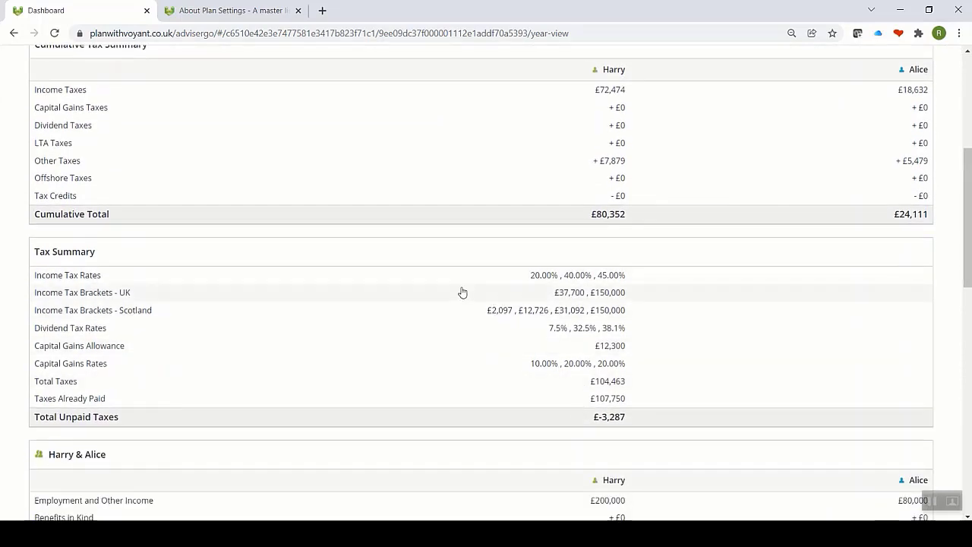
pyautogui.scroll(-5, 461, 293)
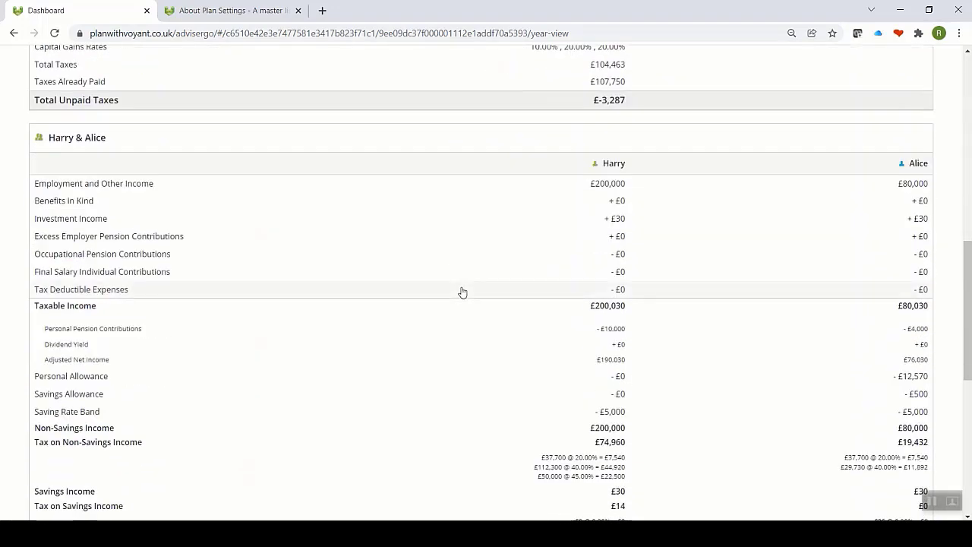
pyautogui.scroll(-1, 462, 293)
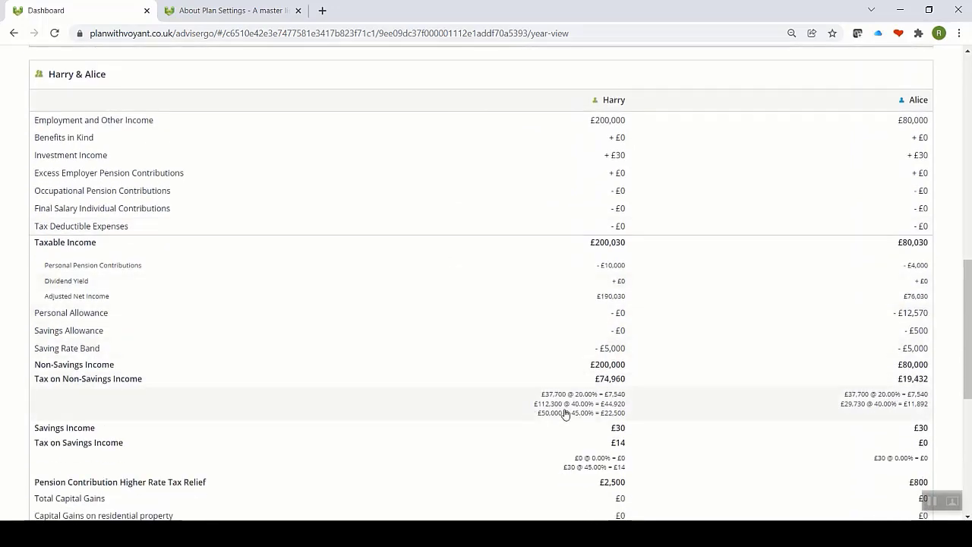
pyautogui.scroll(-1, 564, 414)
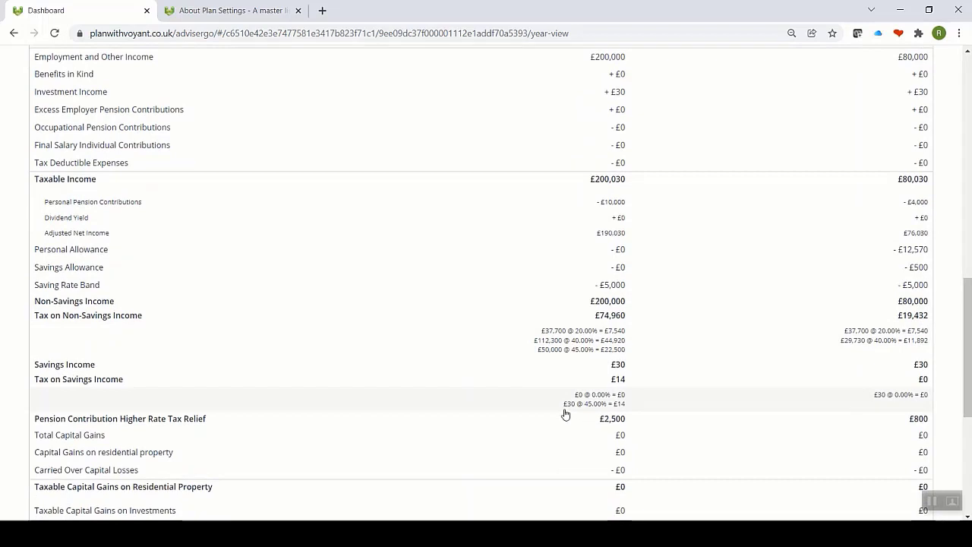
pyautogui.scroll(-1, 564, 413)
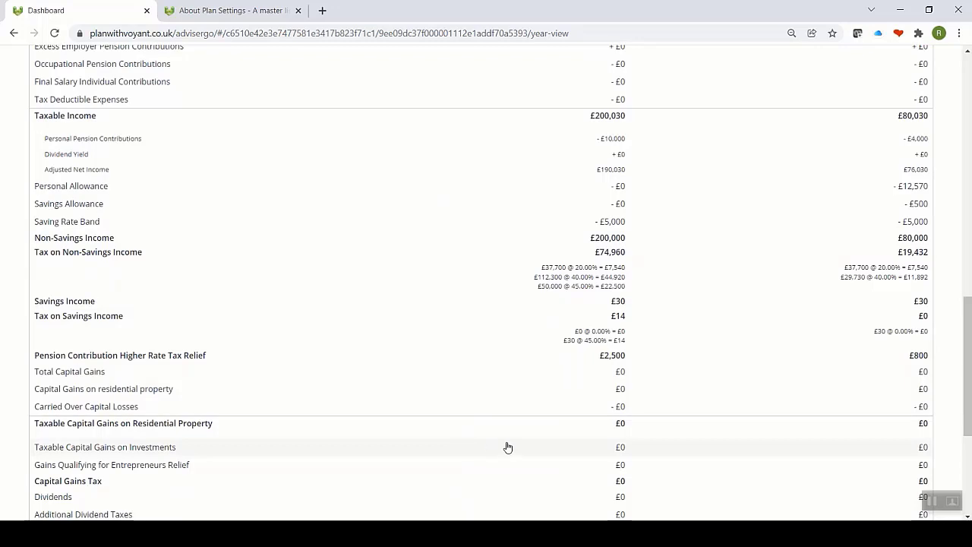
pyautogui.scroll(-1, 507, 447)
pyautogui.scroll(10, 508, 447)
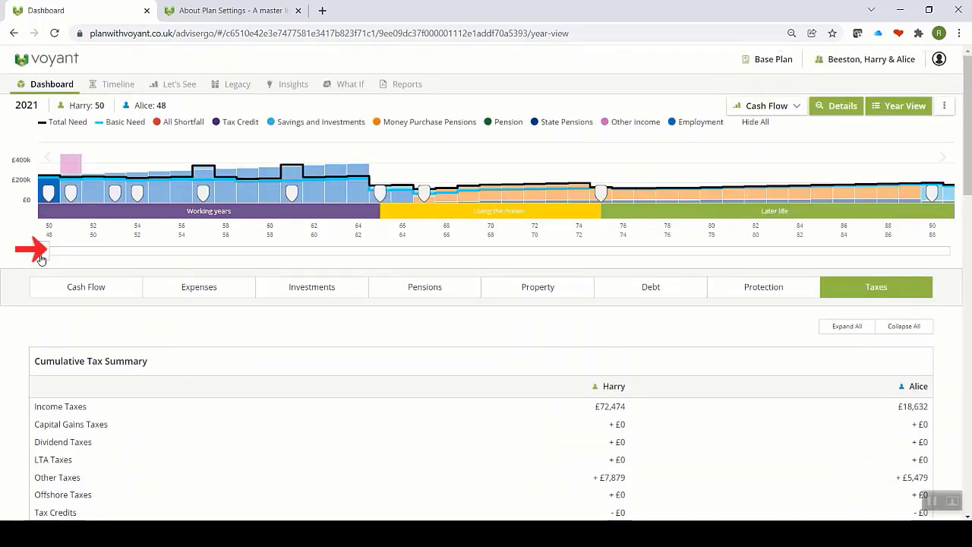
# Step: Advance the year view to 2039, review its income, expenses and investments, then close Year View
pyautogui.moveTo(42, 258); pyautogui.dragTo(436, 263)
pyautogui.scroll(-1, 473, 308)
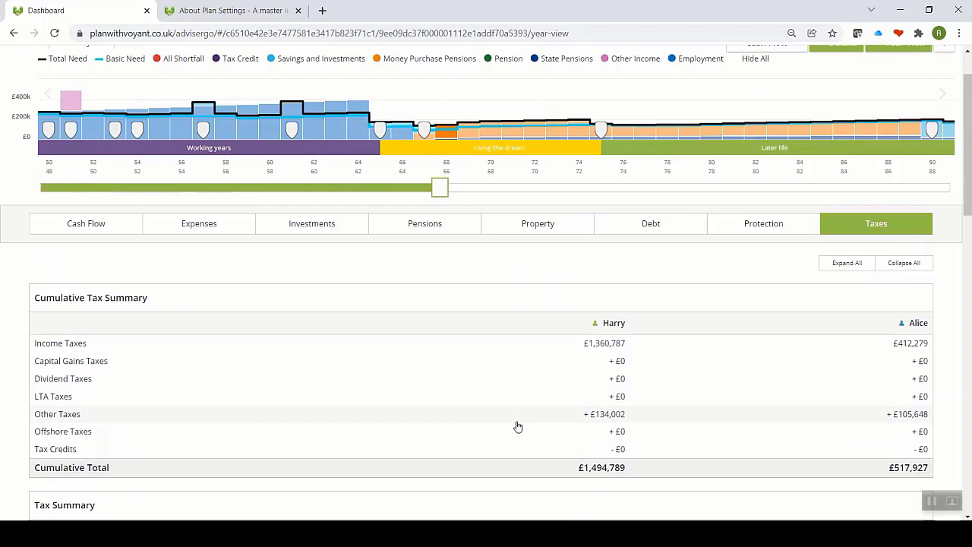
pyautogui.click(81, 225)
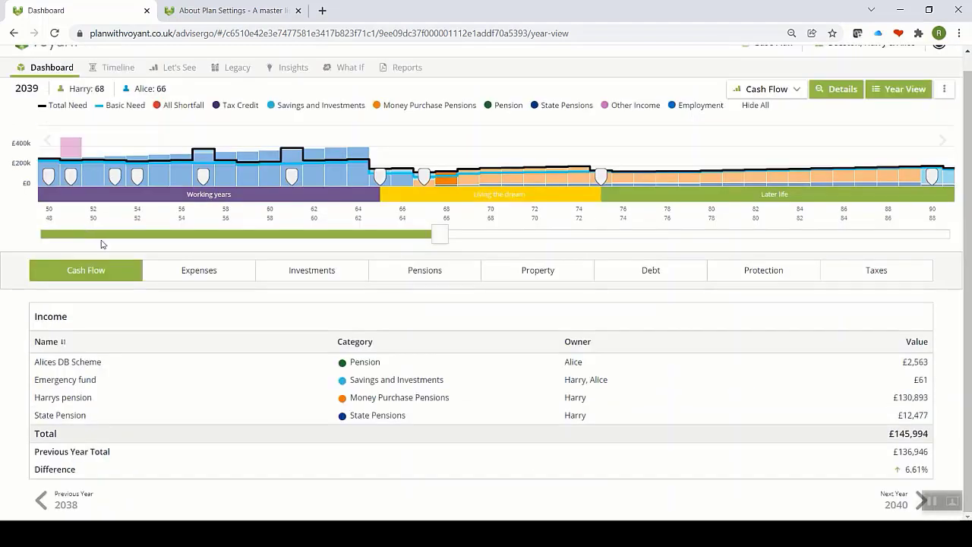
pyautogui.click(193, 278)
pyautogui.click(327, 272)
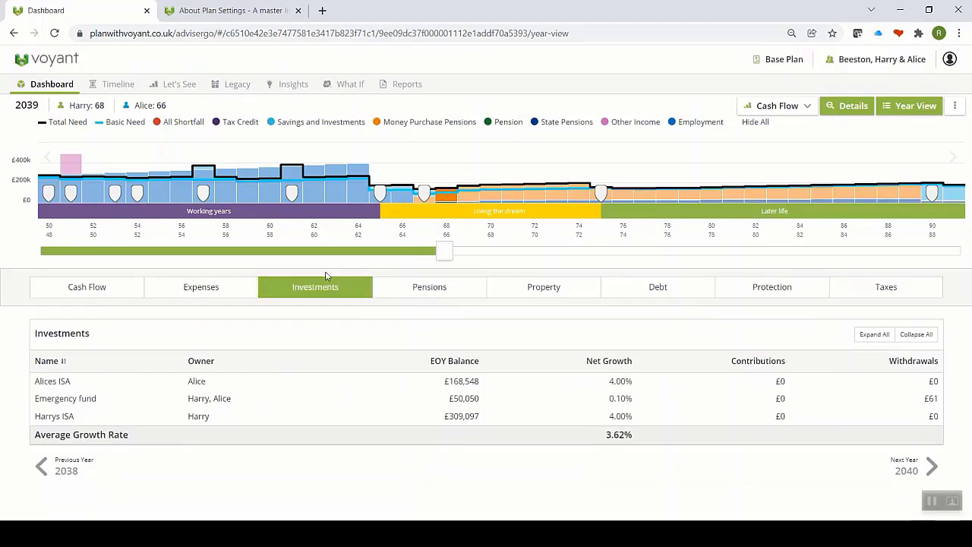
pyautogui.click(910, 113)
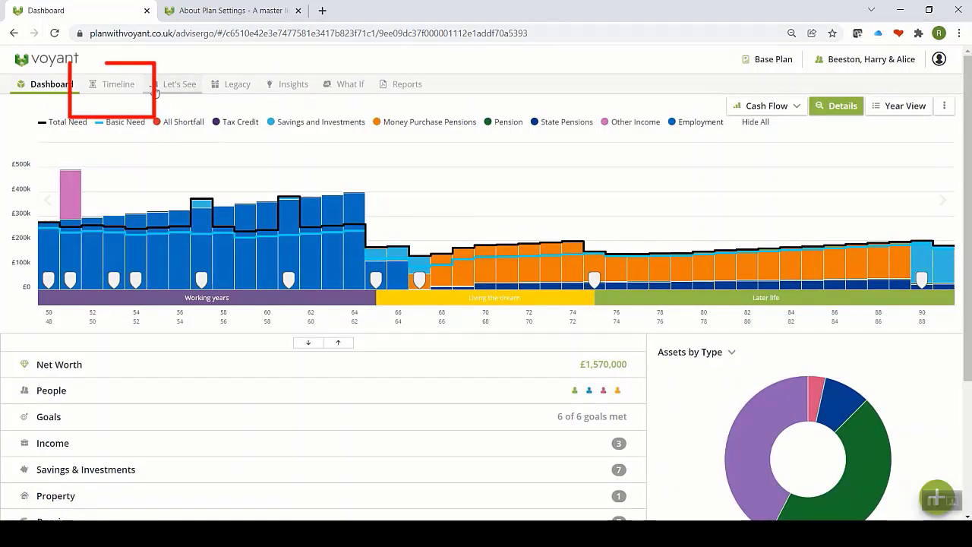
# Step: Go to the Timeline and open the purple Working years stage, spanning 2021 to retirement at 65
pyautogui.click(114, 86)
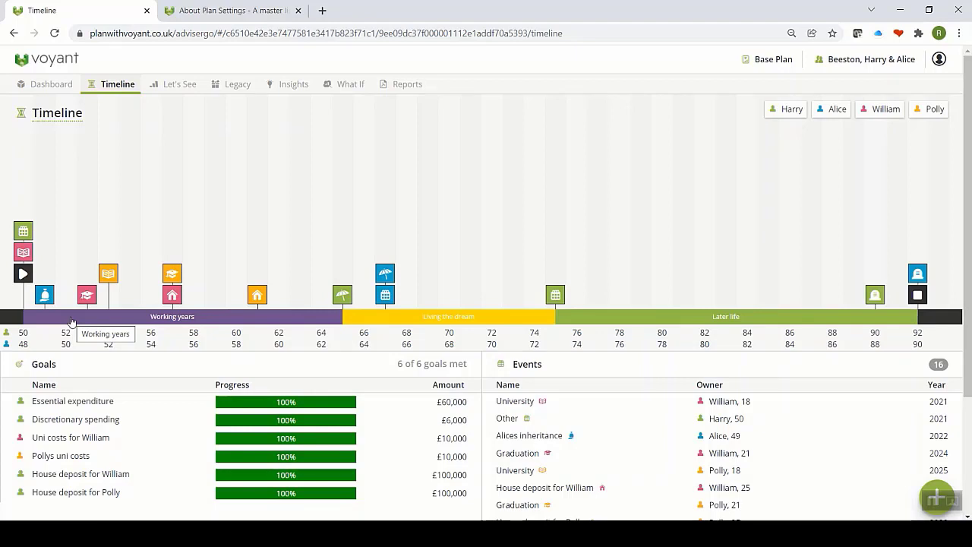
pyautogui.click(139, 317)
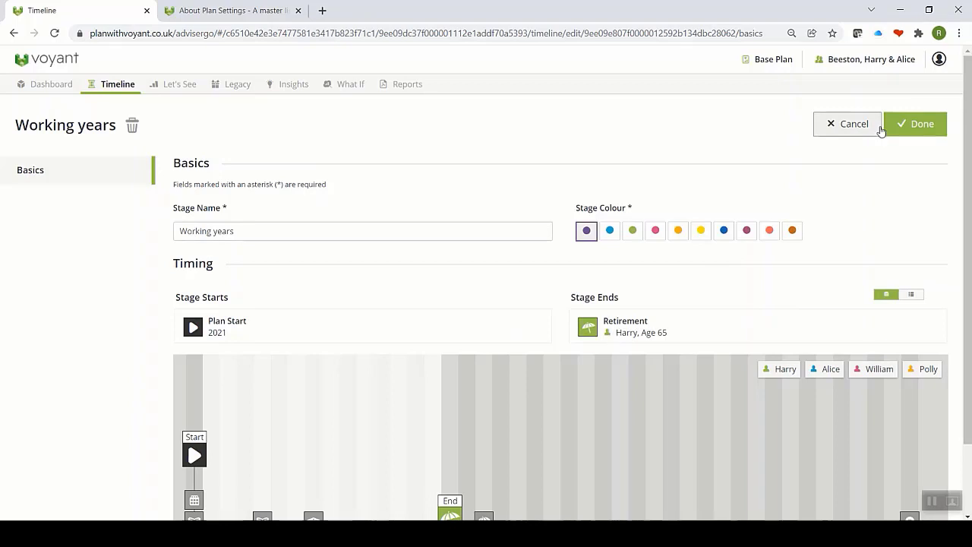
# Step: Finish with the Working years editor, leaving the Timeline's Working years, Living the dream and Later life stages
pyautogui.click(917, 125)
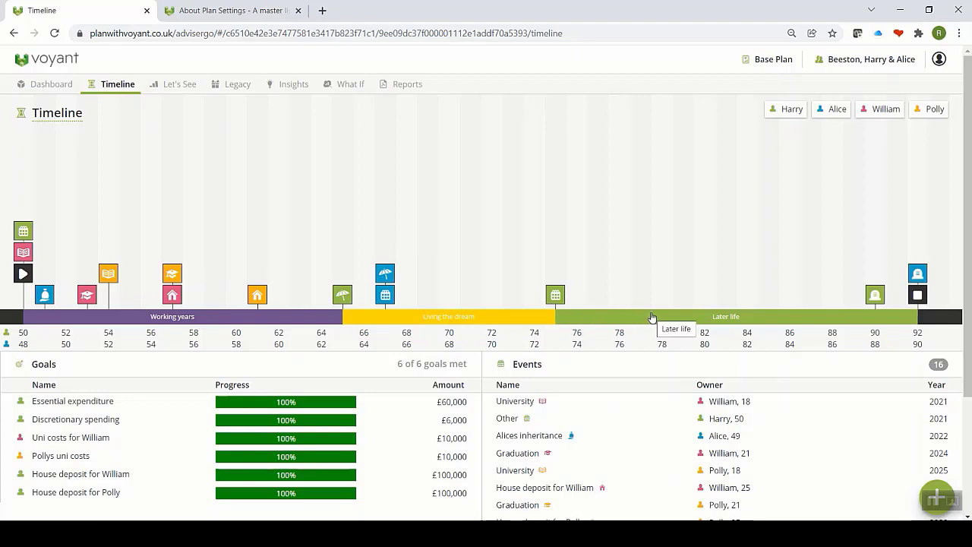
pyautogui.moveTo(555, 298)
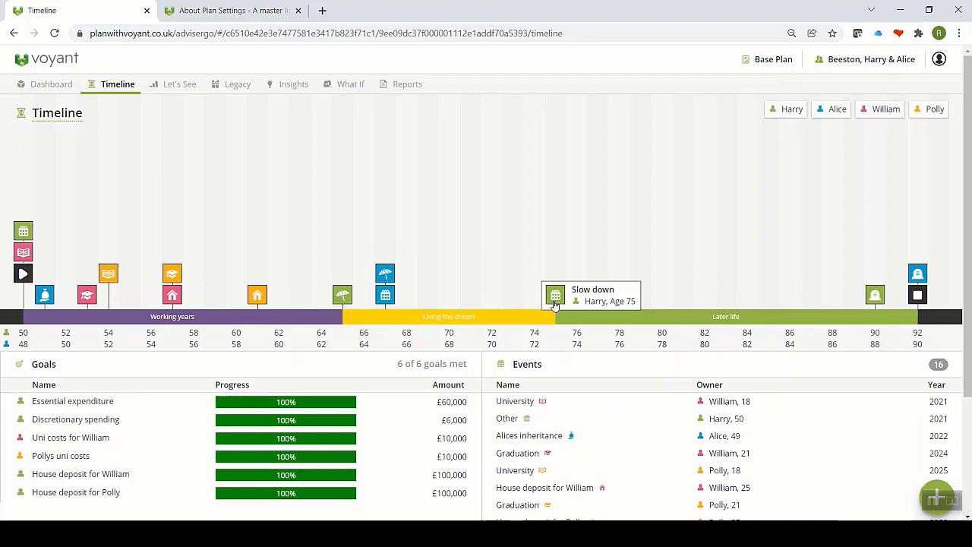
pyautogui.moveTo(349, 302)
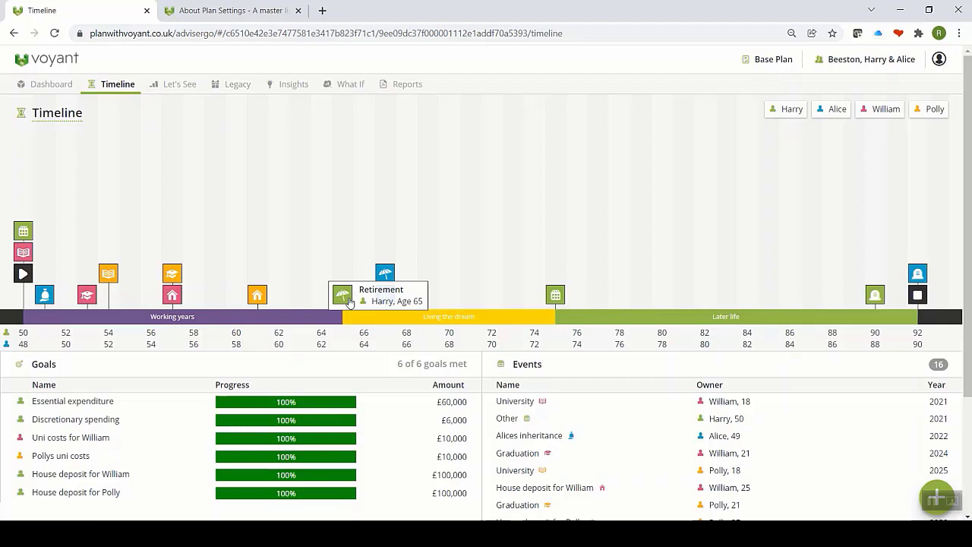
pyautogui.scroll(-2, 969, 242)
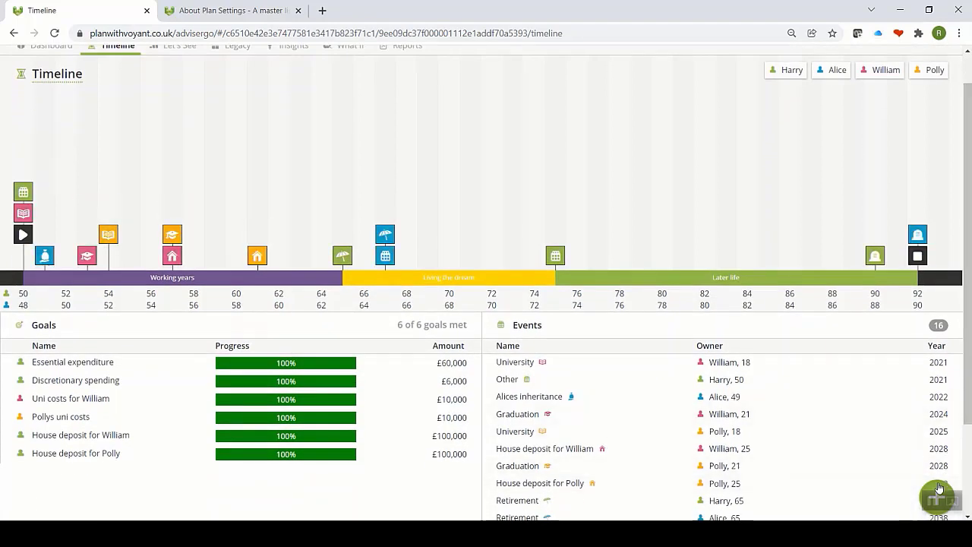
pyautogui.click(939, 488)
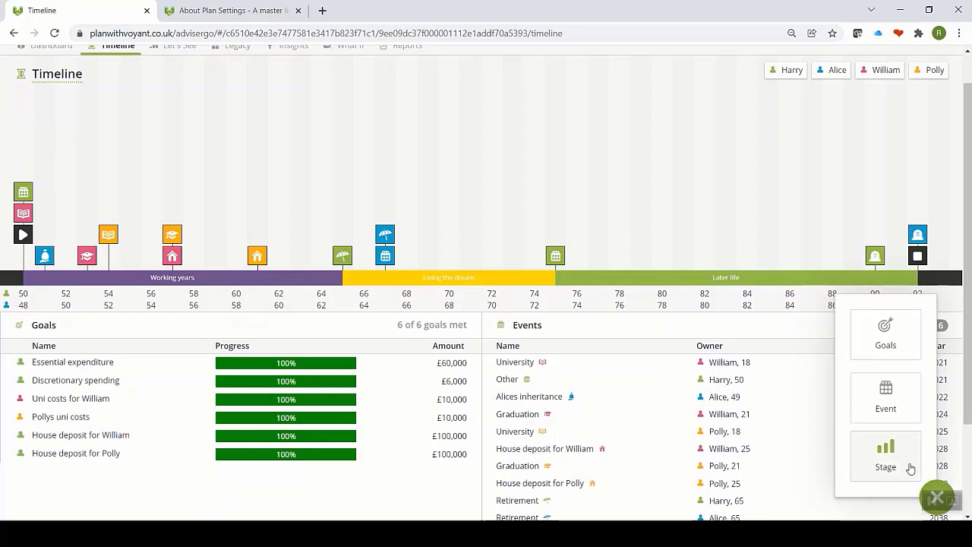
pyautogui.click(786, 153)
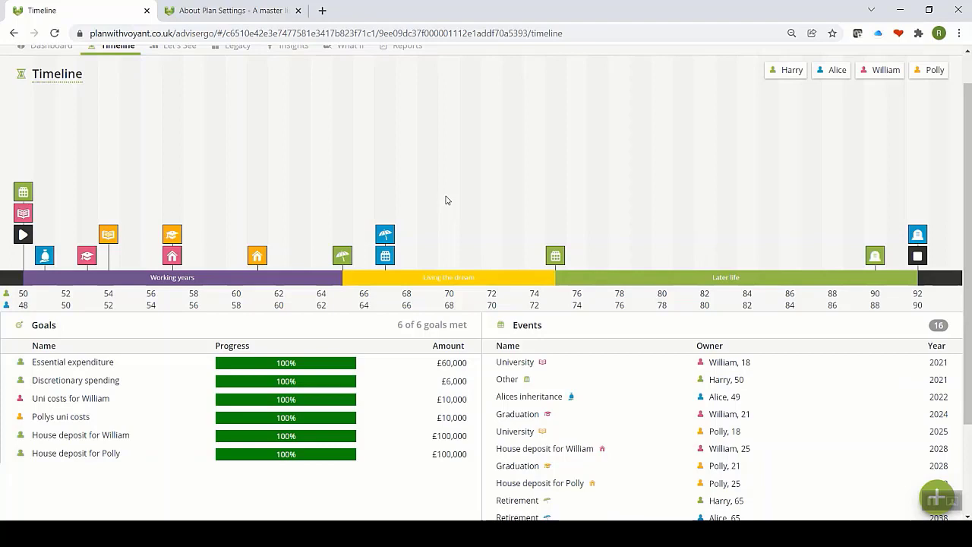
pyautogui.moveTo(391, 370)
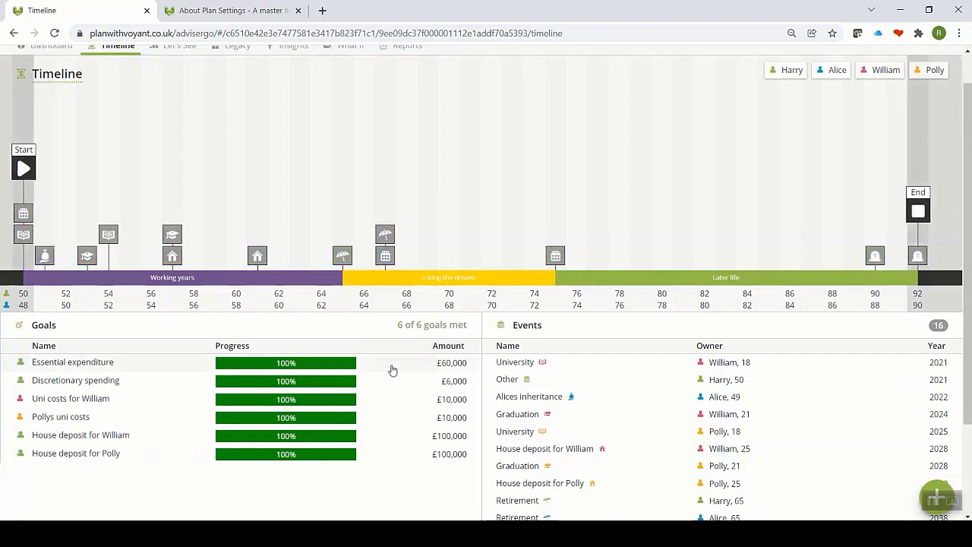
pyautogui.moveTo(345, 370)
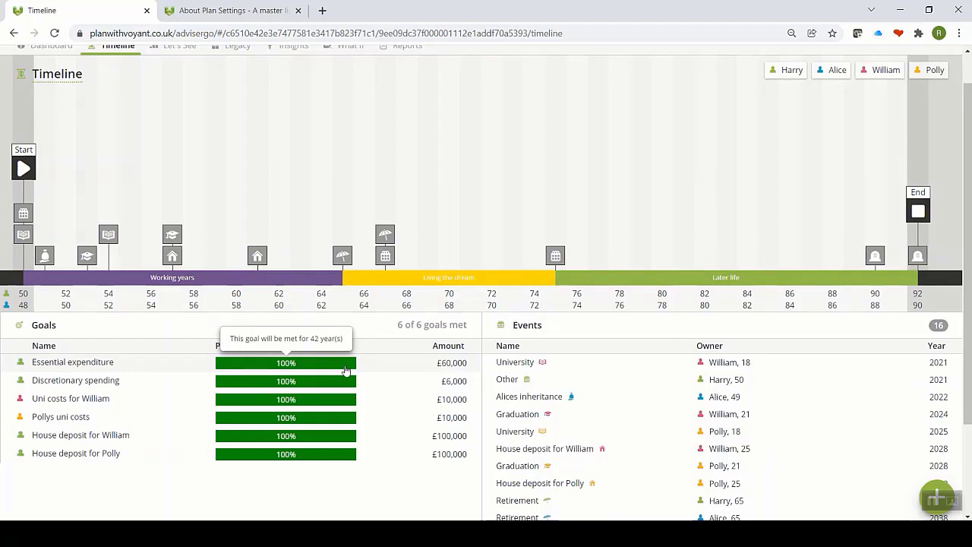
pyautogui.moveTo(333, 403)
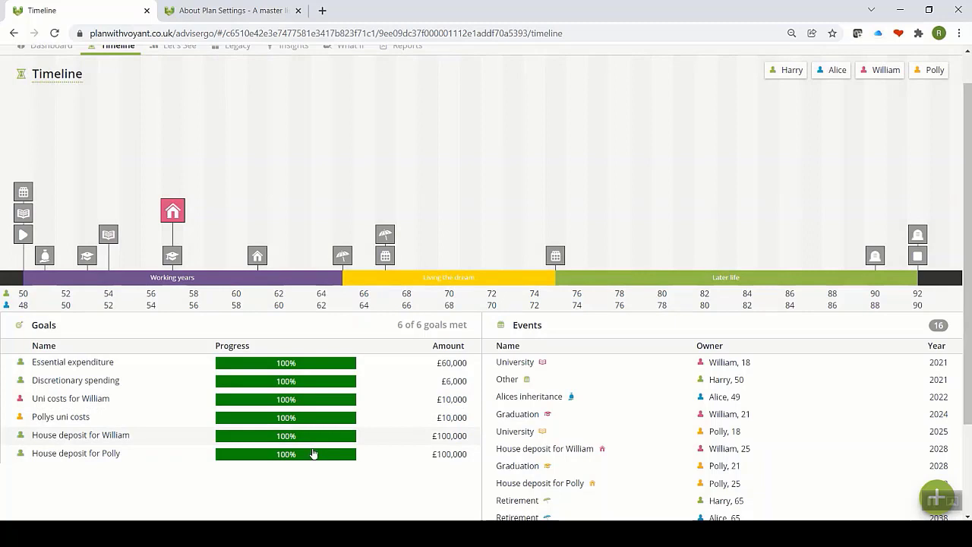
pyautogui.moveTo(313, 465)
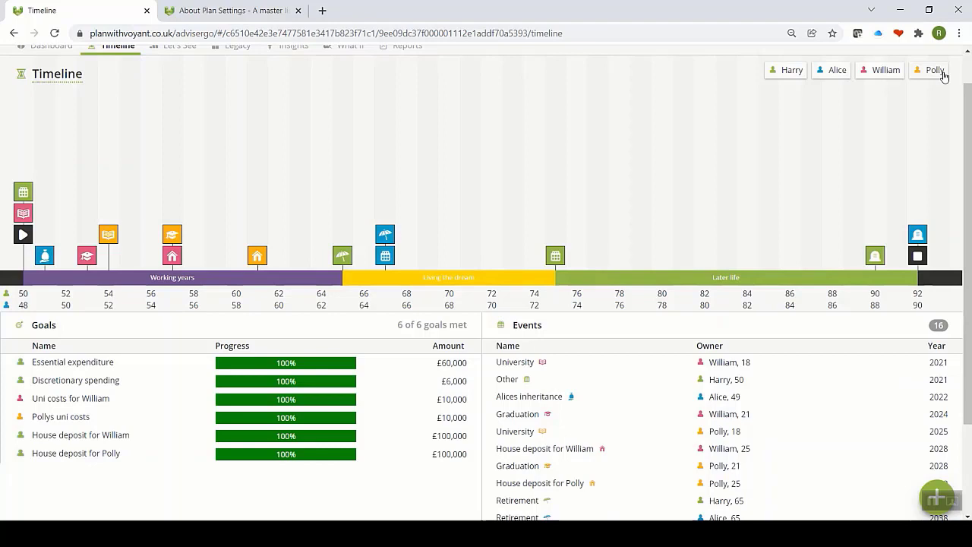
pyautogui.click(792, 72)
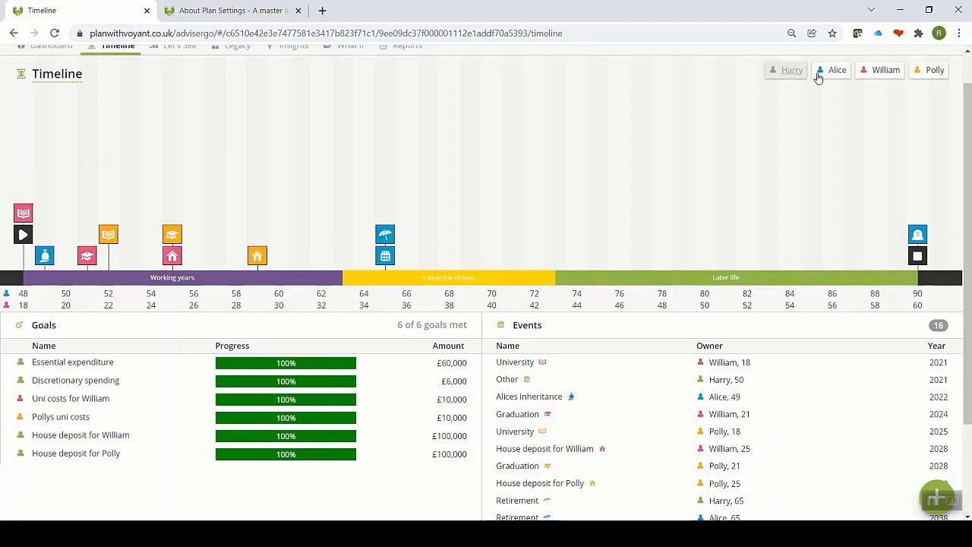
pyautogui.click(820, 77)
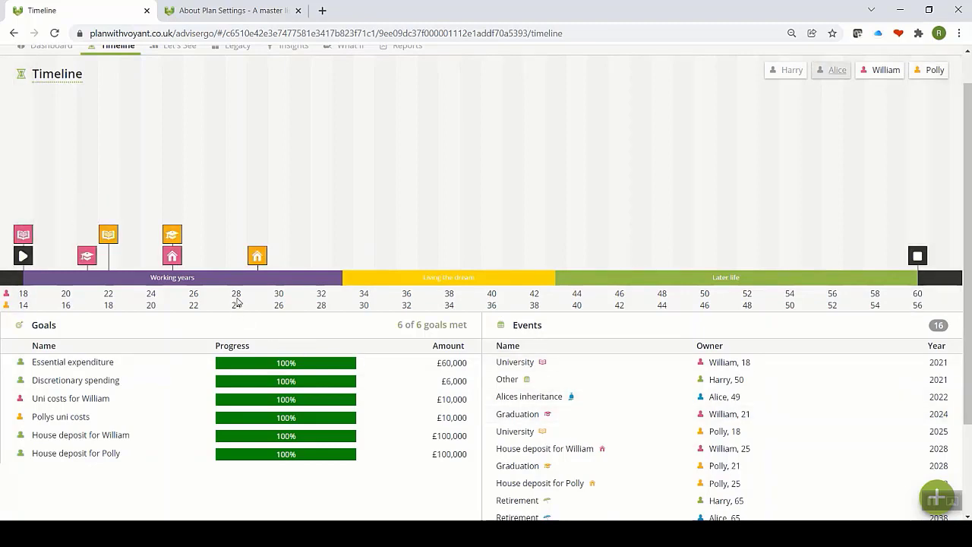
pyautogui.click(794, 75)
pyautogui.click(825, 72)
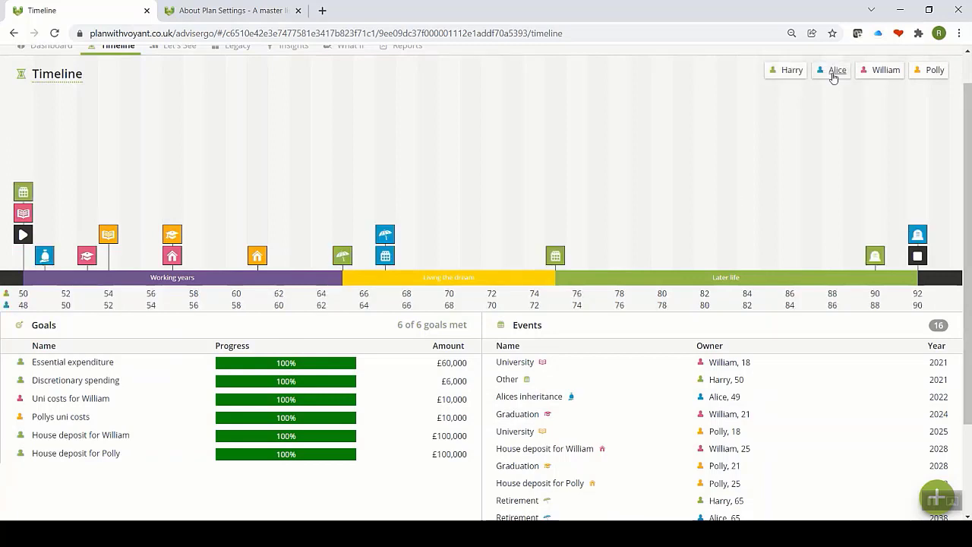
pyautogui.click(898, 73)
pyautogui.click(915, 76)
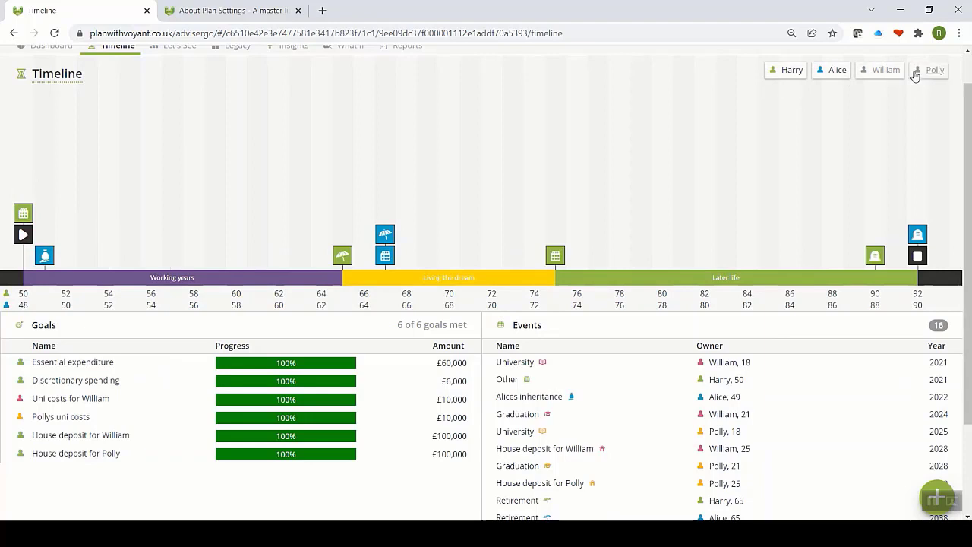
pyautogui.click(915, 75)
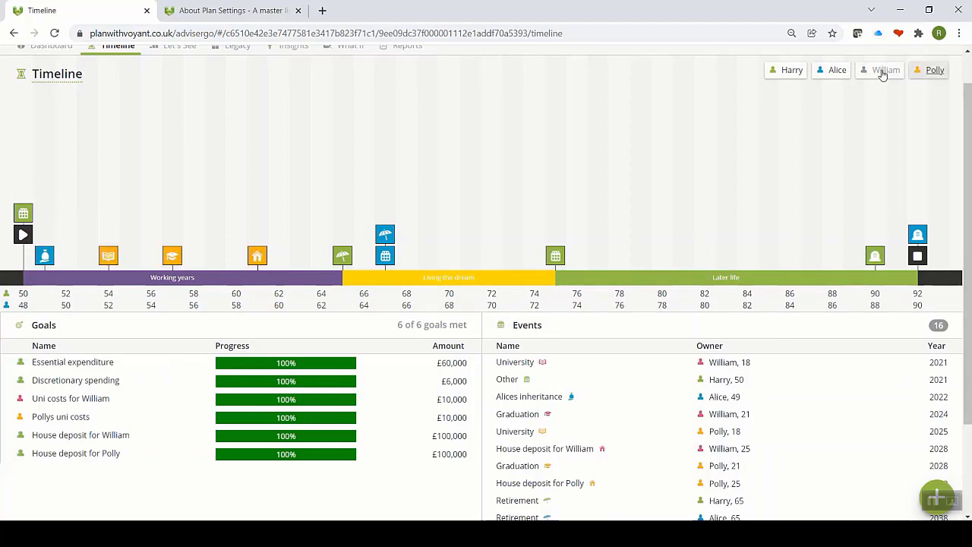
pyautogui.click(882, 74)
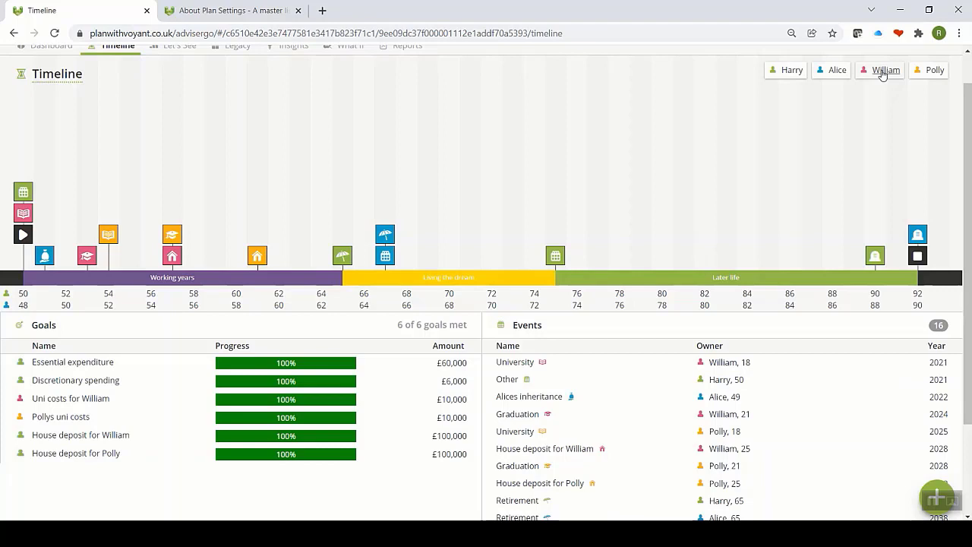
pyautogui.scroll(1, 882, 73)
# Step: Show the single-plan cash-flow chart, simplified to all inflows against need
pyautogui.click(181, 85)
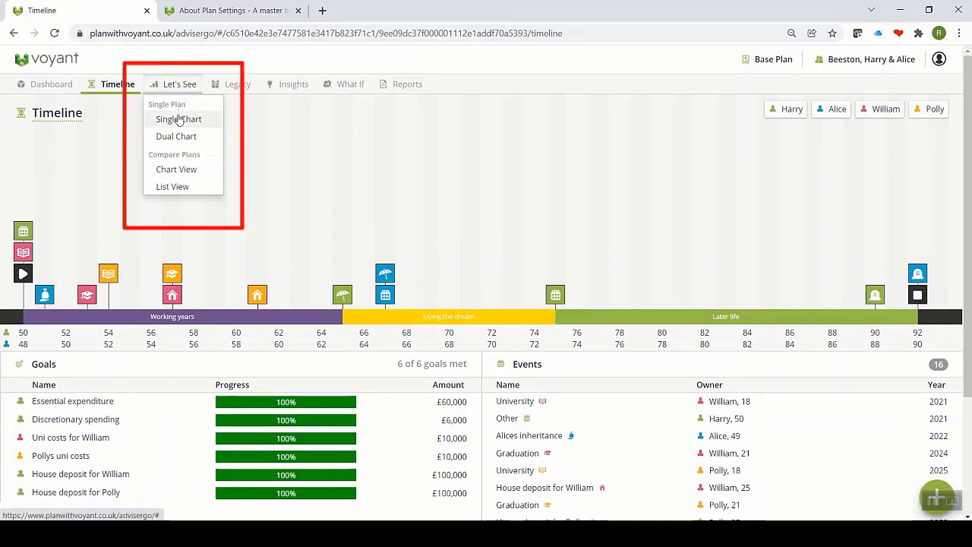
pyautogui.click(179, 122)
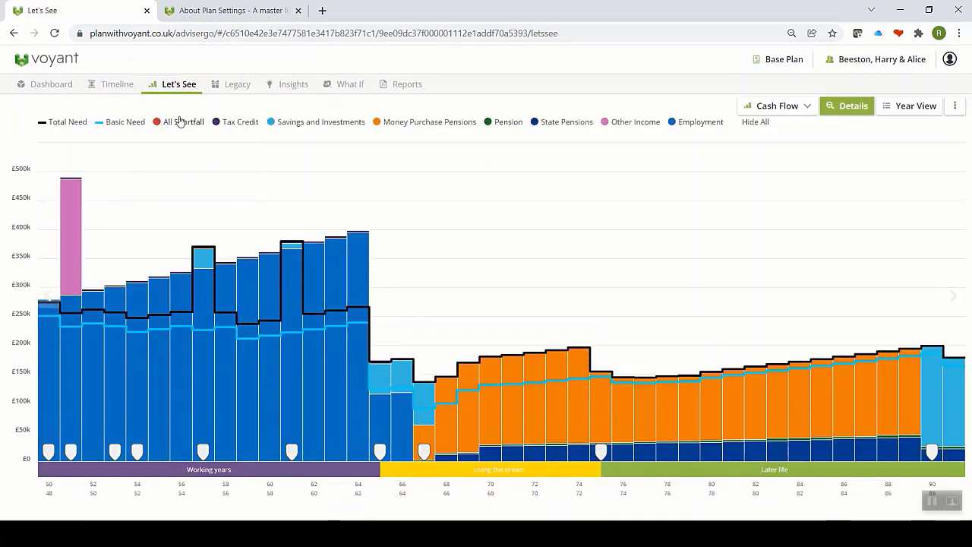
pyautogui.click(858, 108)
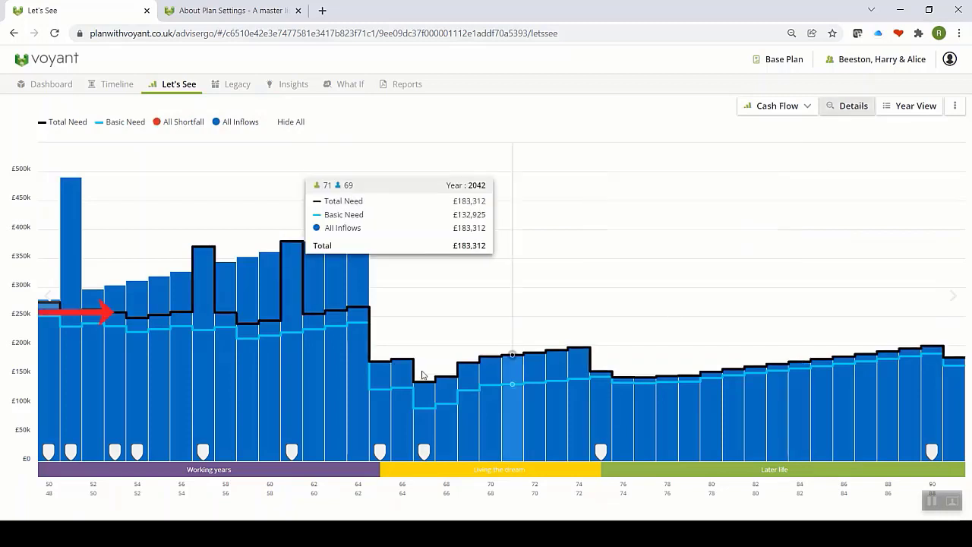
# Step: Break the chart back down by income source, then hide every series to leave only the shortfall
pyautogui.moveTo(128, 319)
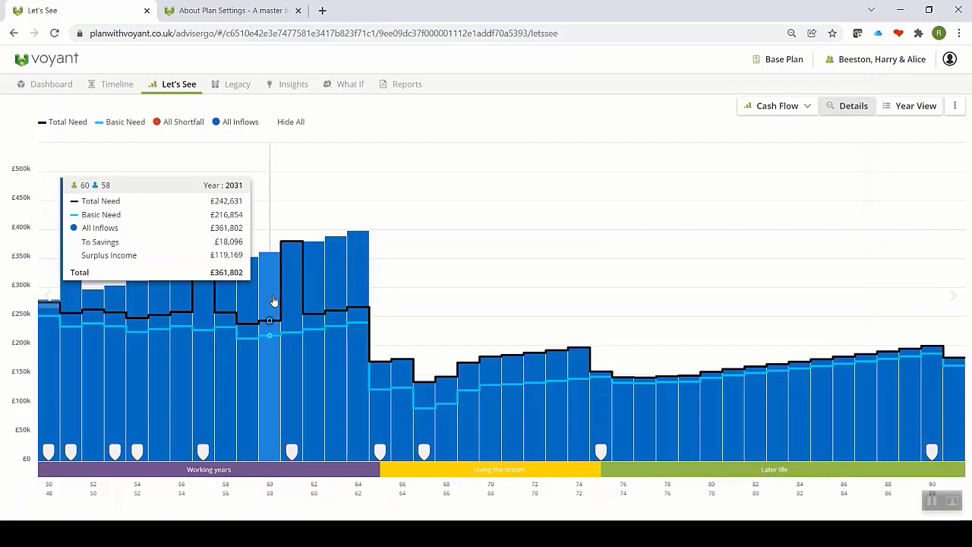
pyautogui.click(847, 112)
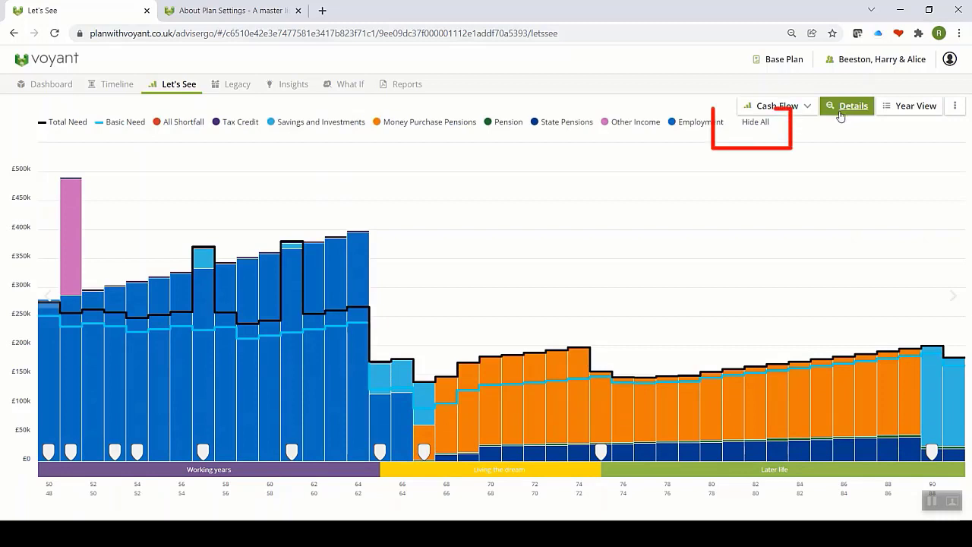
pyautogui.click(759, 122)
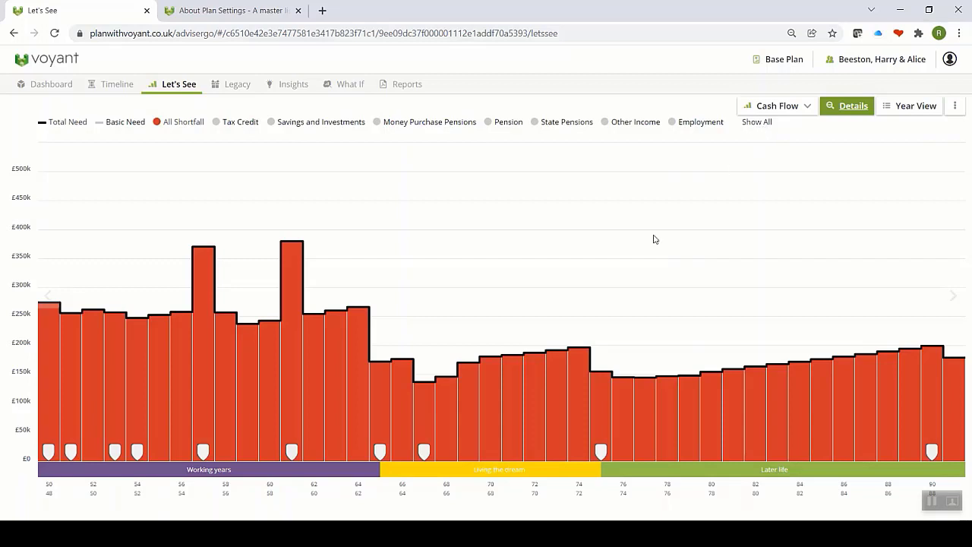
# Step: Add the Employment, Other Income and State Pensions series back to the chart
pyautogui.moveTo(292, 292)
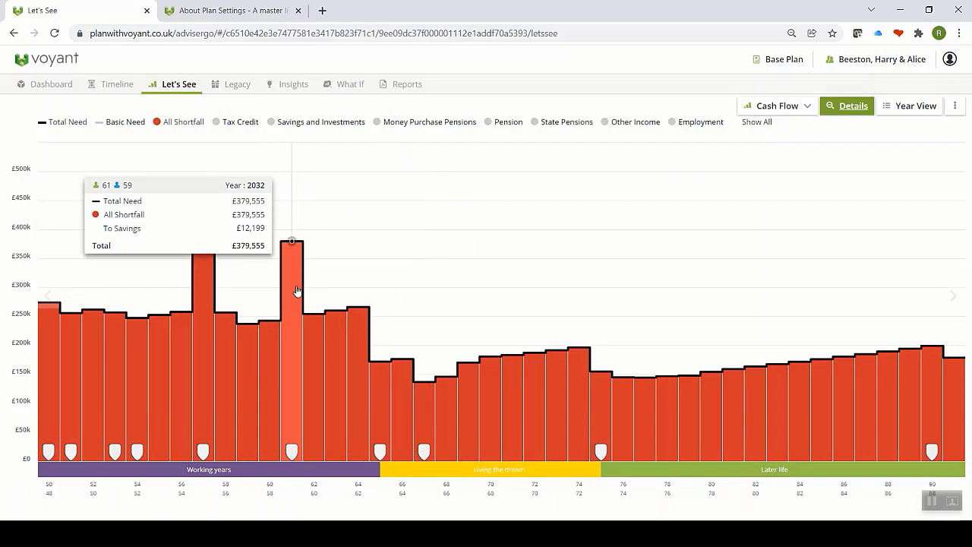
pyautogui.click(672, 126)
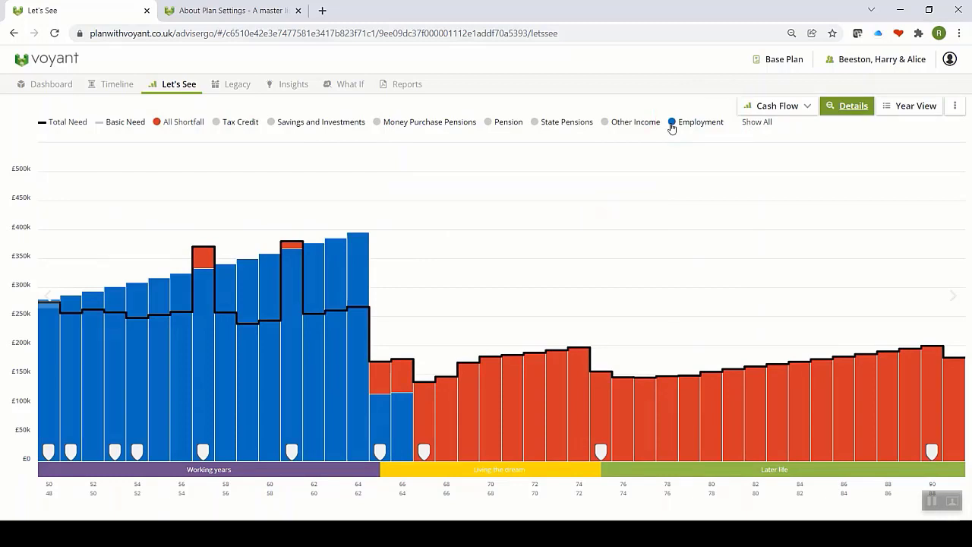
pyautogui.click(605, 126)
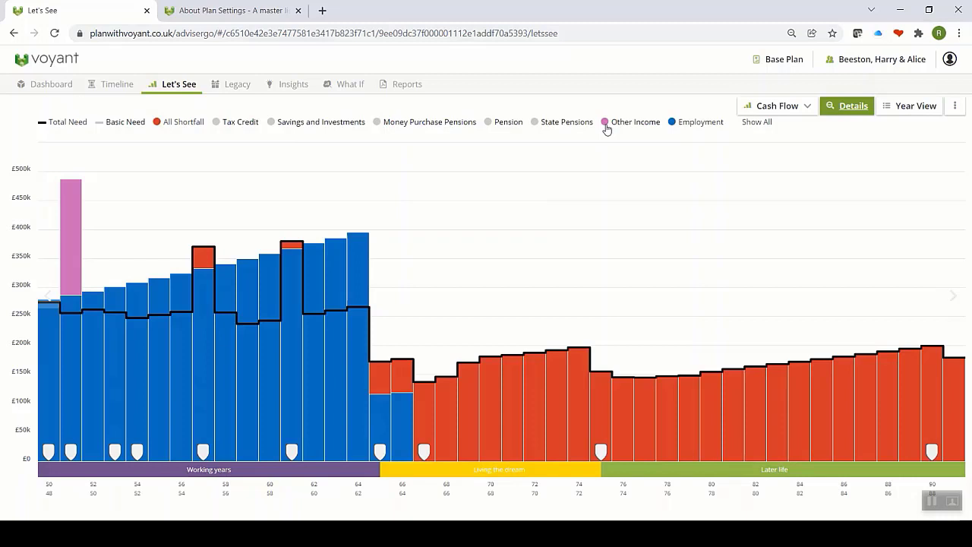
pyautogui.click(535, 123)
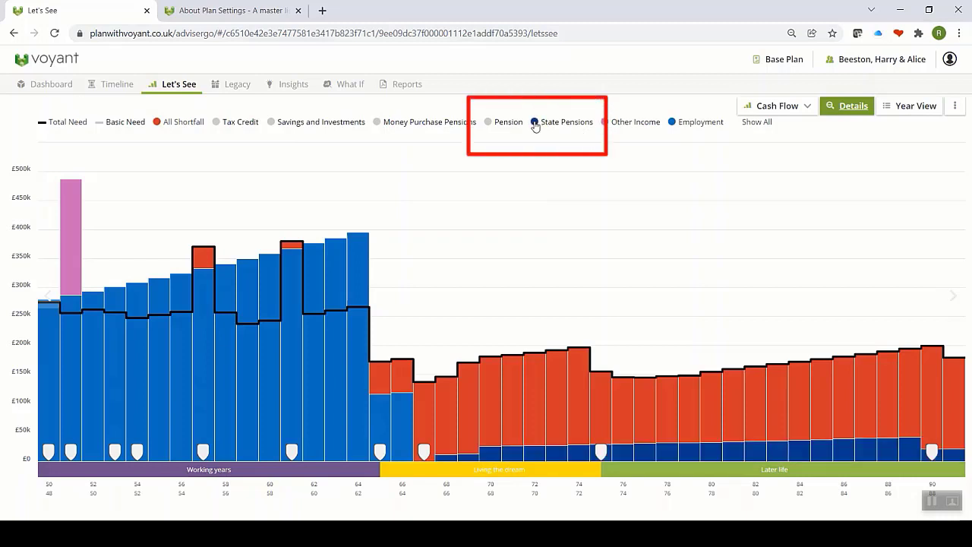
# Step: Also show the Pension, Savings and Investments, Money Purchase Pensions and Tax Credit series
pyautogui.click(487, 124)
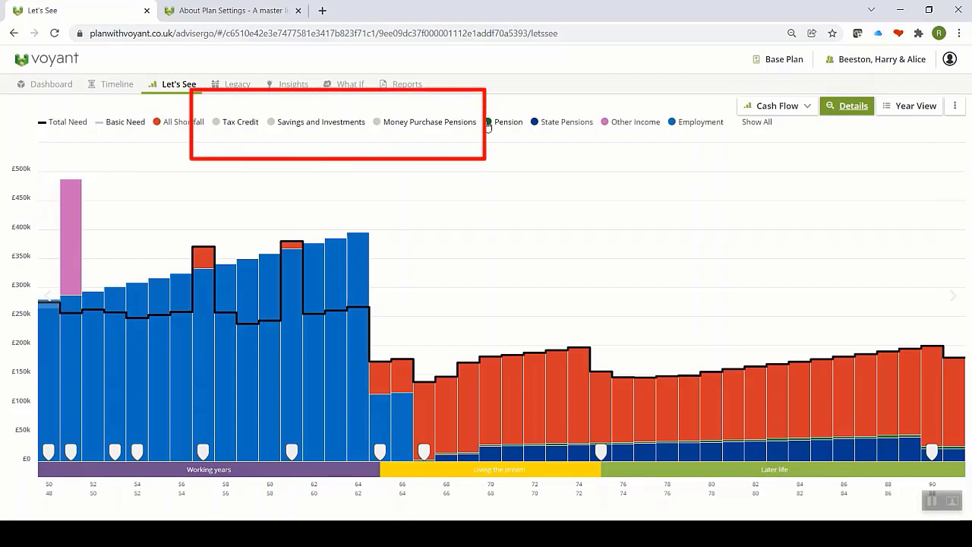
pyautogui.click(273, 125)
pyautogui.click(377, 123)
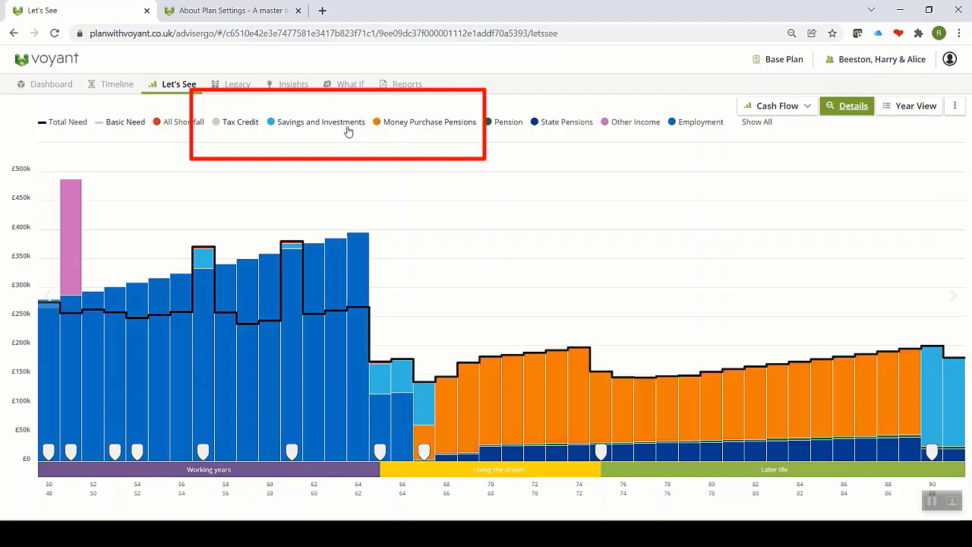
pyautogui.click(216, 123)
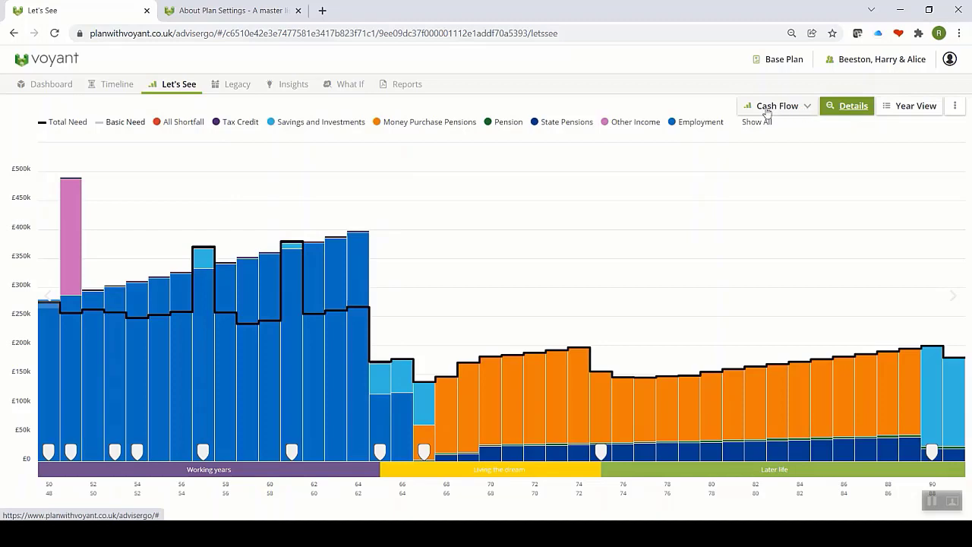
pyautogui.click(164, 86)
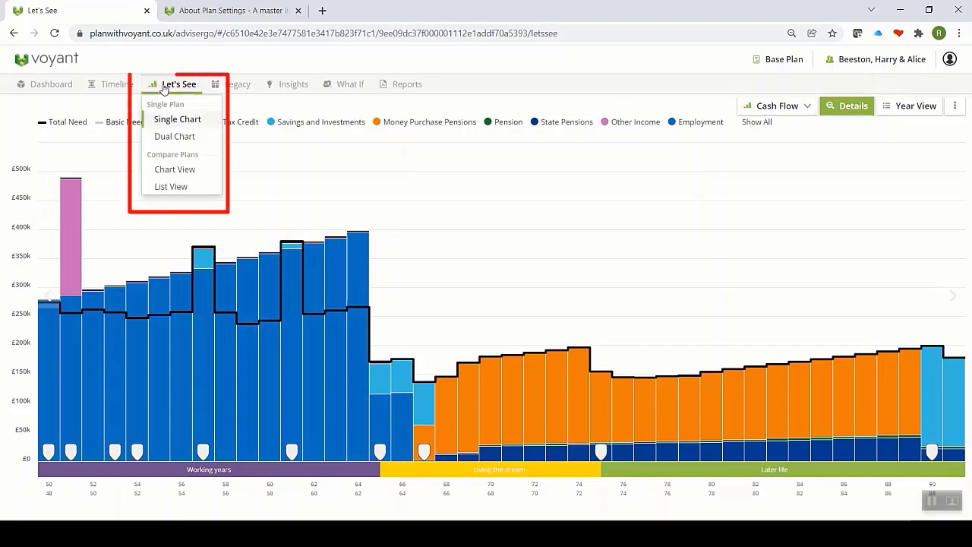
# Step: Switch Let's See to Dual Chart with an Assets chart, toggling the Non-Liquid series off and back on
pyautogui.click(164, 138)
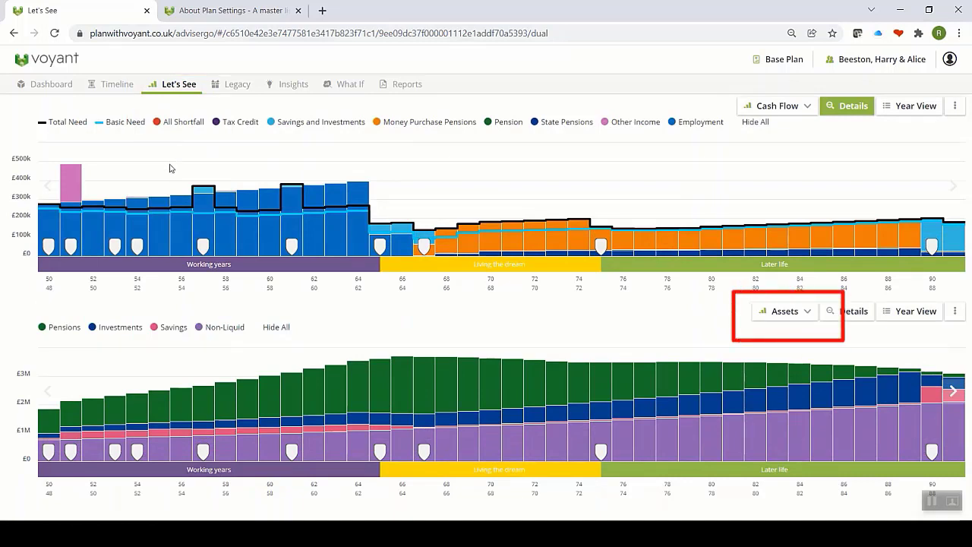
pyautogui.click(199, 329)
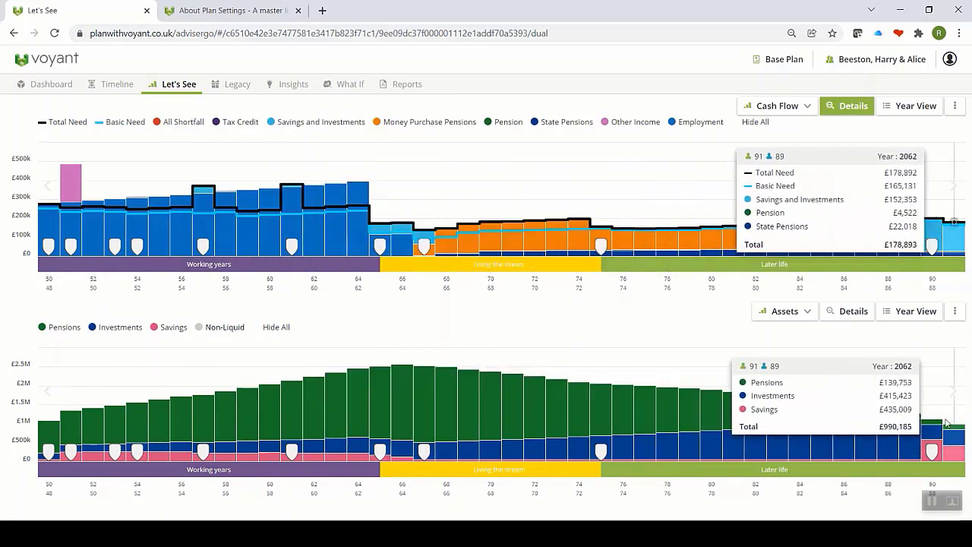
pyautogui.click(201, 328)
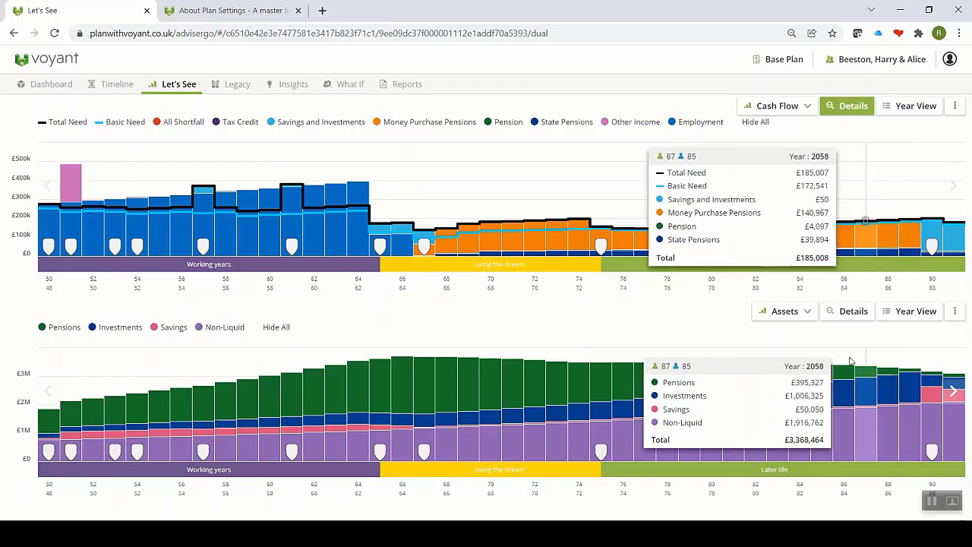
pyautogui.click(800, 311)
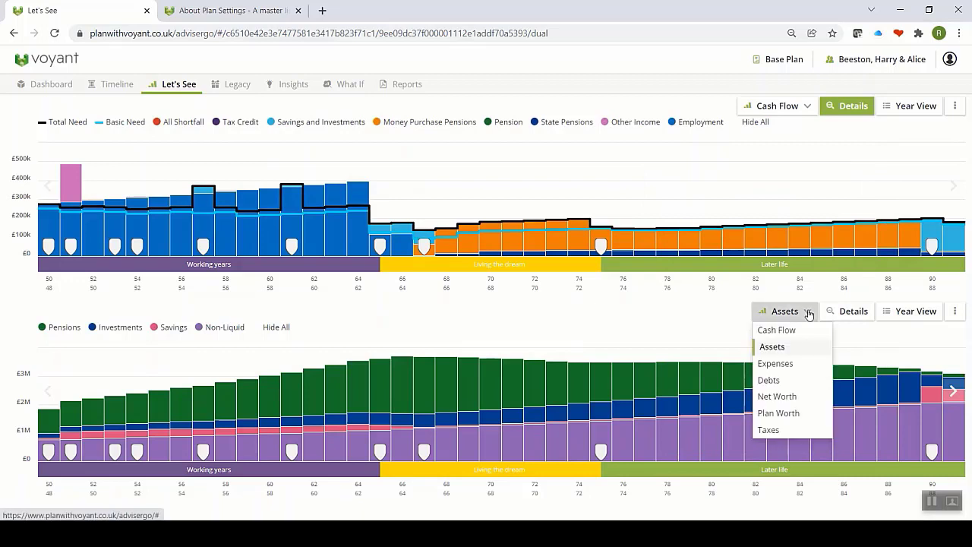
# Step: Set the lower chart to Expenses, hide all, then show Taxes, Basics, Leisure, Luxury and Other
pyautogui.click(788, 367)
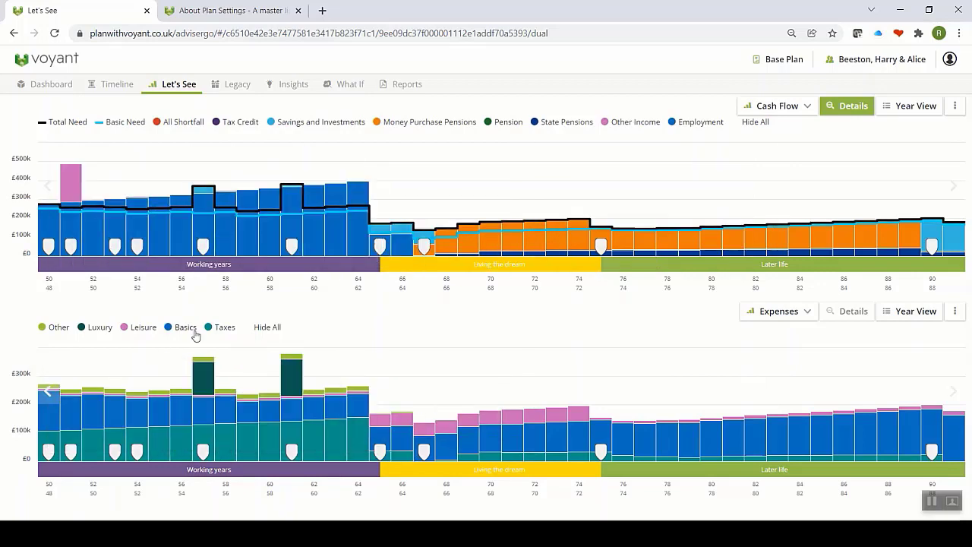
pyautogui.click(266, 327)
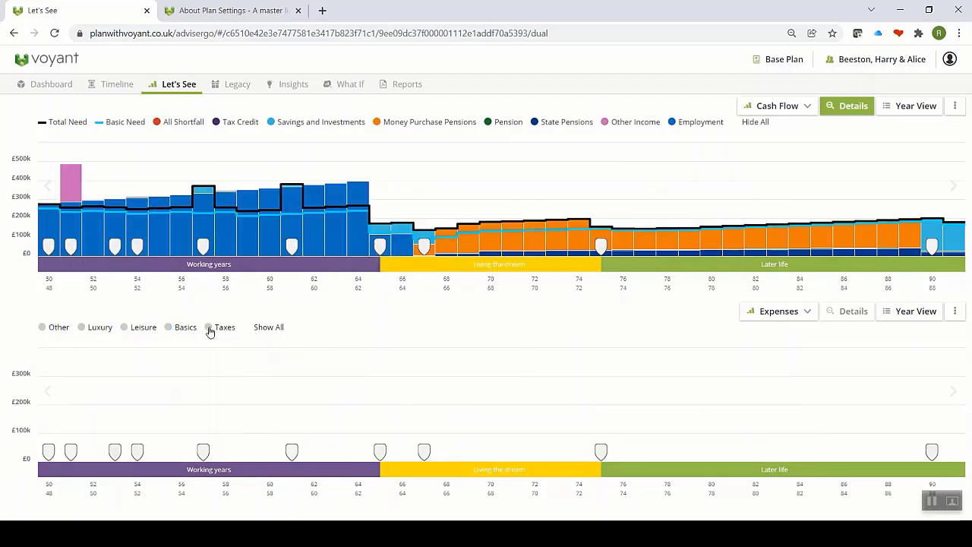
pyautogui.click(209, 327)
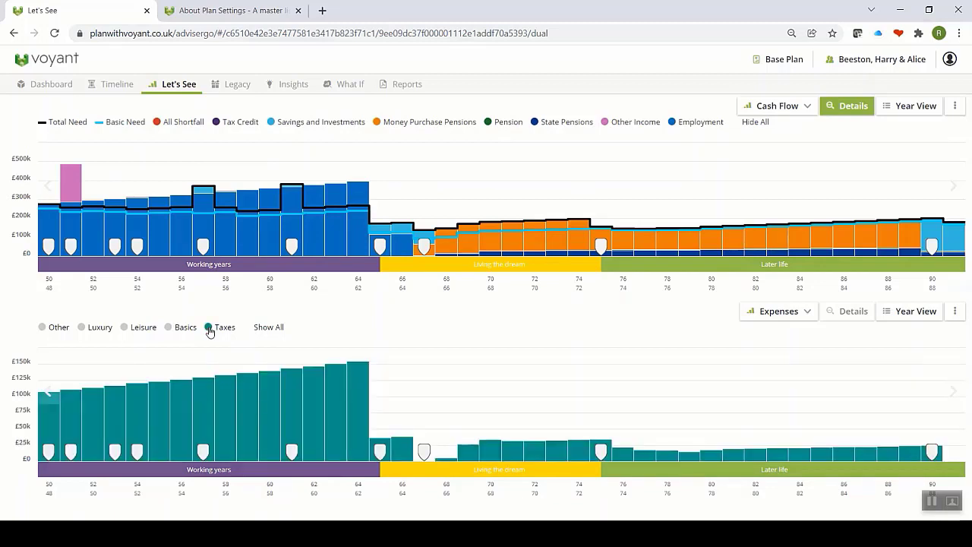
pyautogui.click(168, 328)
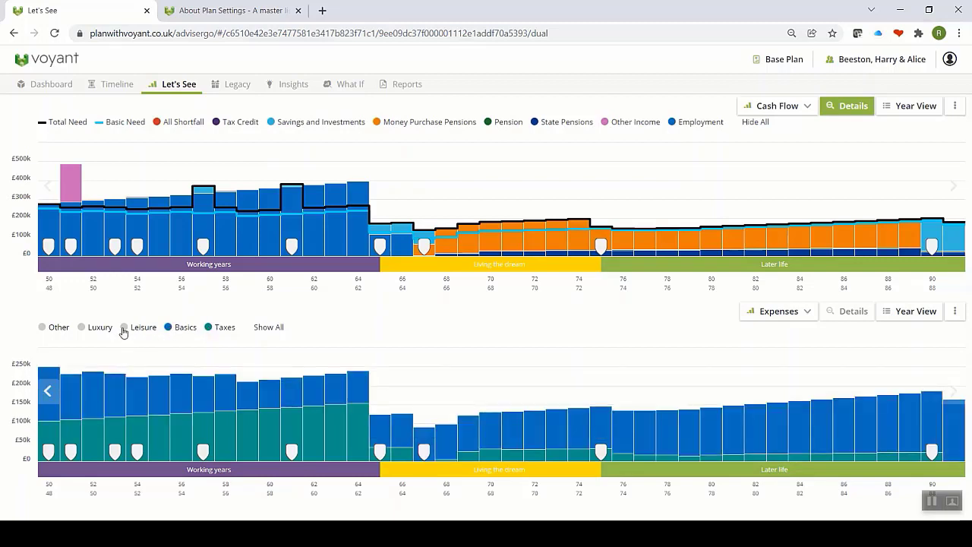
pyautogui.click(124, 330)
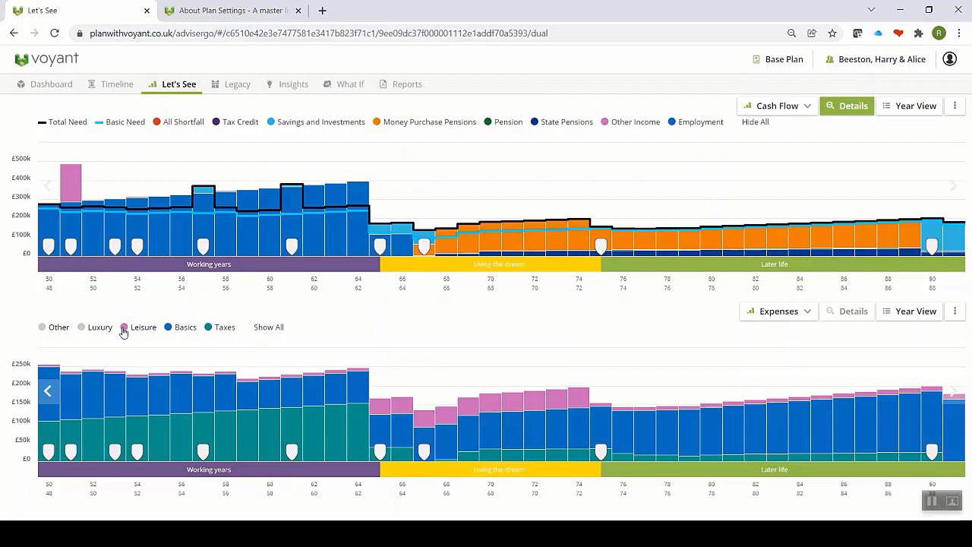
pyautogui.click(82, 328)
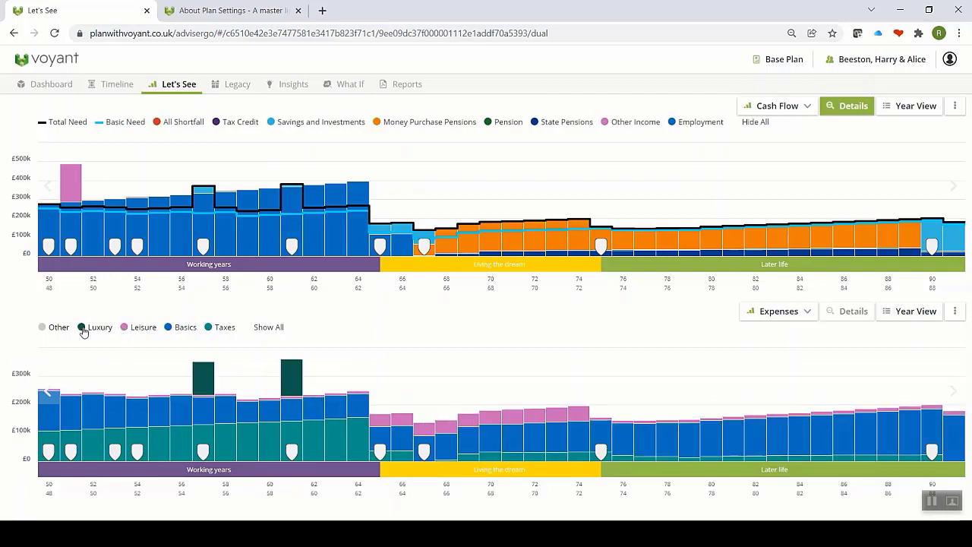
pyautogui.click(42, 331)
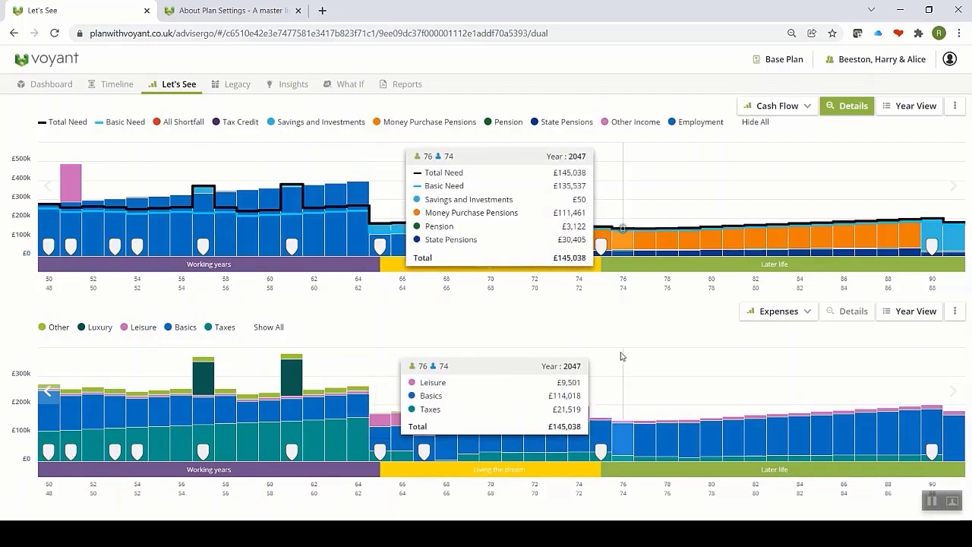
pyautogui.click(807, 316)
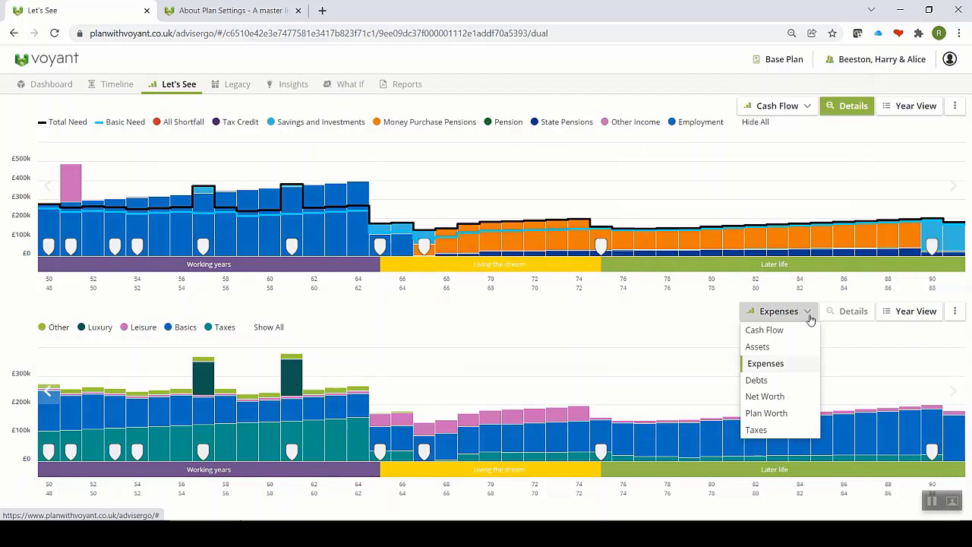
# Step: Try Debts in the lower chart, then switch it to Taxes detailed into Income Taxes and Other Taxes
pyautogui.click(759, 379)
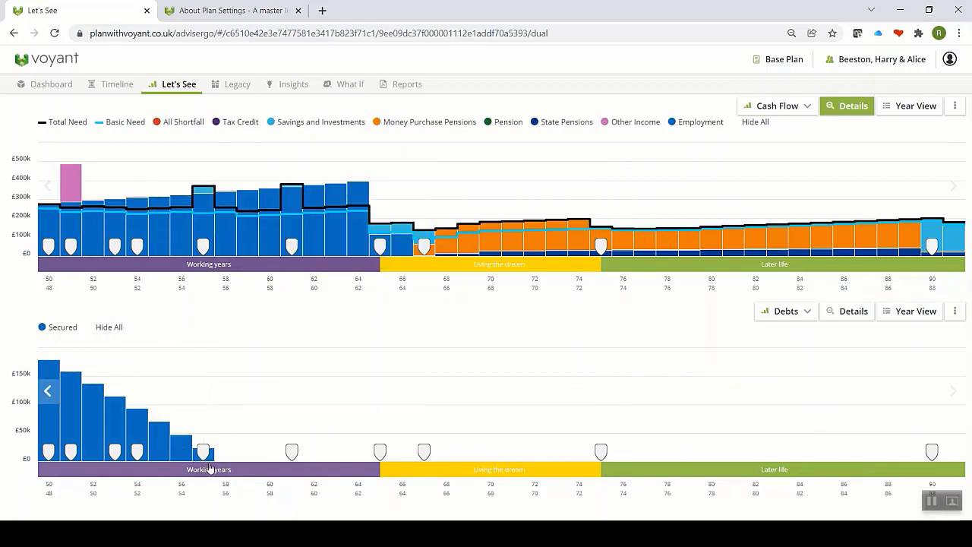
pyautogui.click(773, 318)
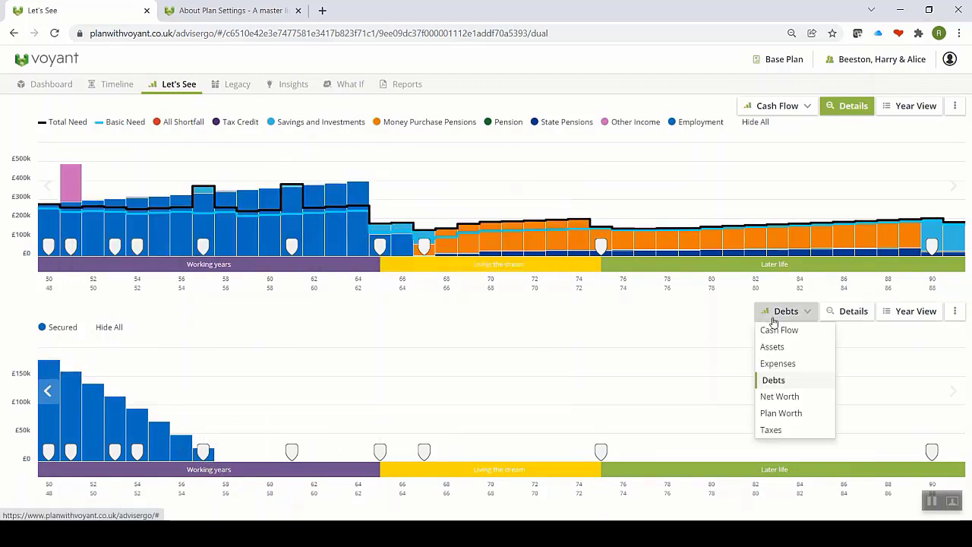
pyautogui.click(780, 430)
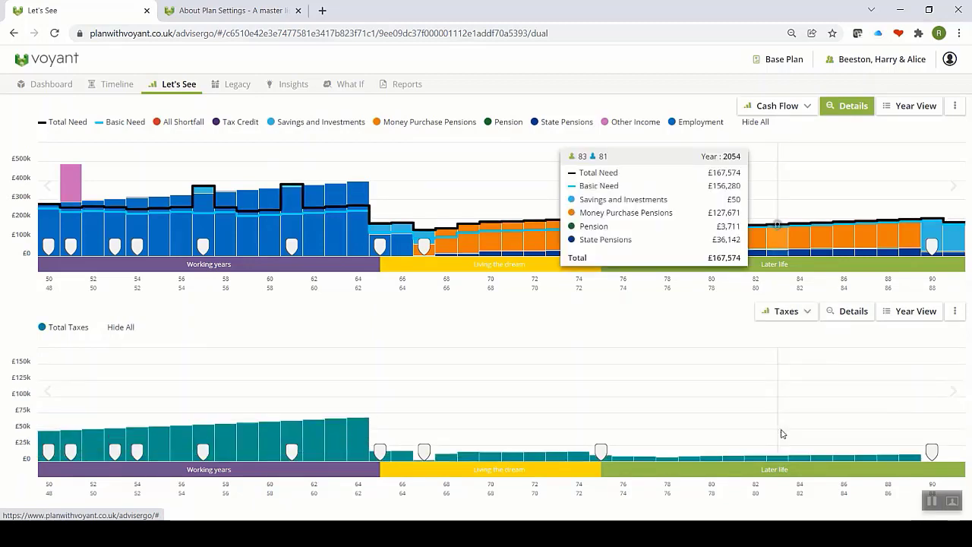
pyautogui.click(845, 317)
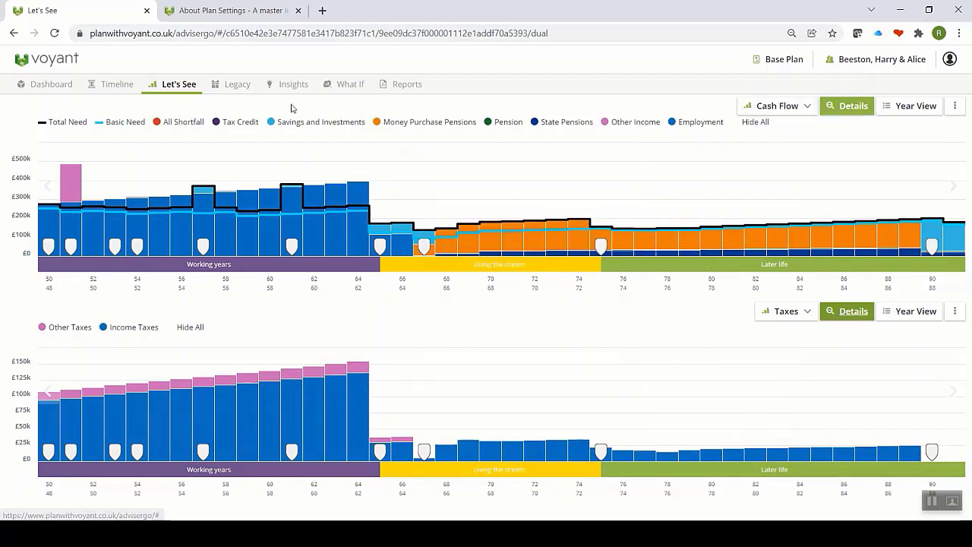
pyautogui.click(184, 90)
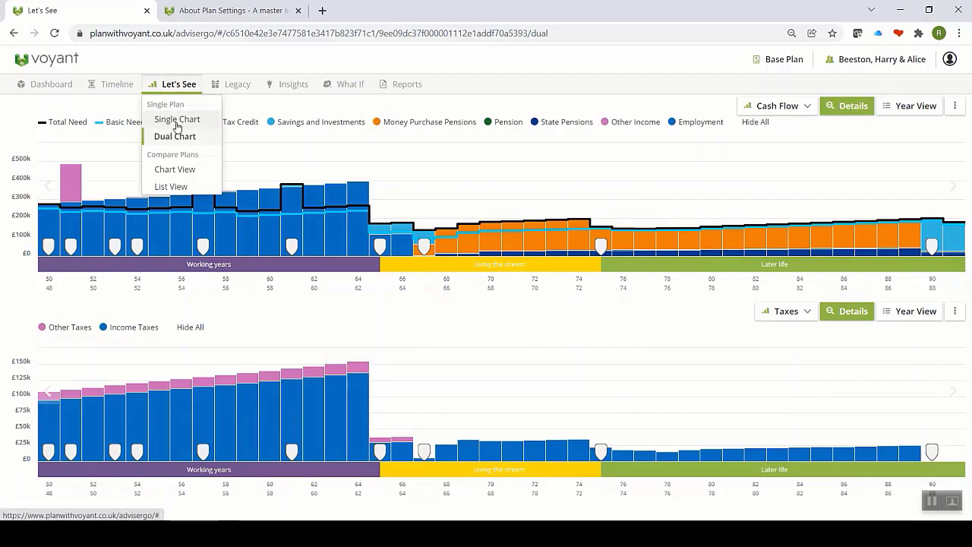
# Step: Show a single Assets chart without details, in Real Money mode at 2.5% CPI
pyautogui.click(177, 125)
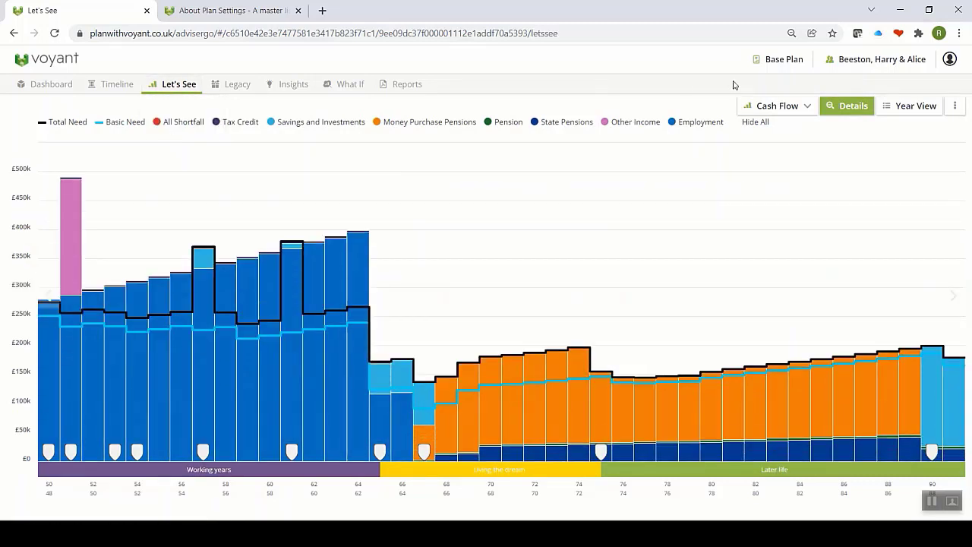
pyautogui.click(842, 106)
pyautogui.click(799, 110)
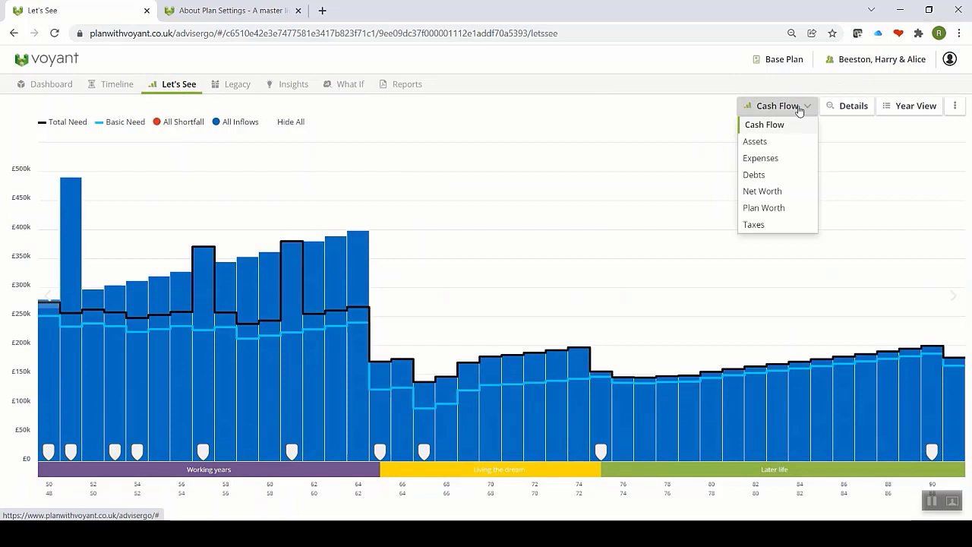
pyautogui.click(754, 142)
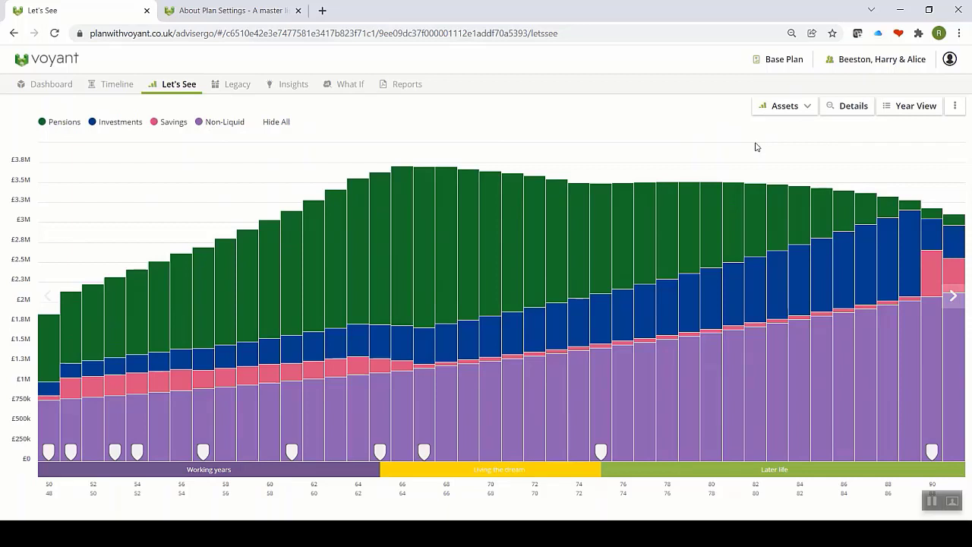
pyautogui.click(953, 107)
pyautogui.click(913, 160)
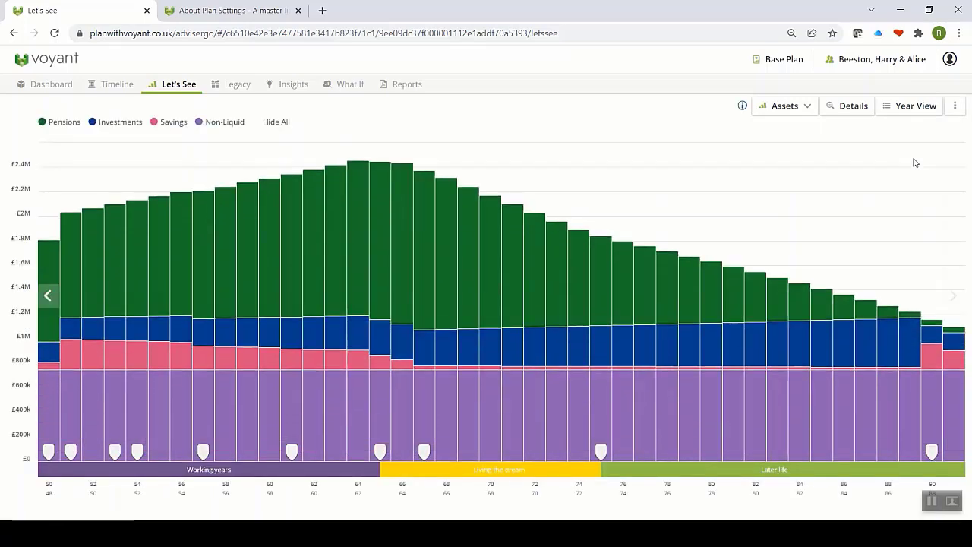
pyautogui.moveTo(741, 106)
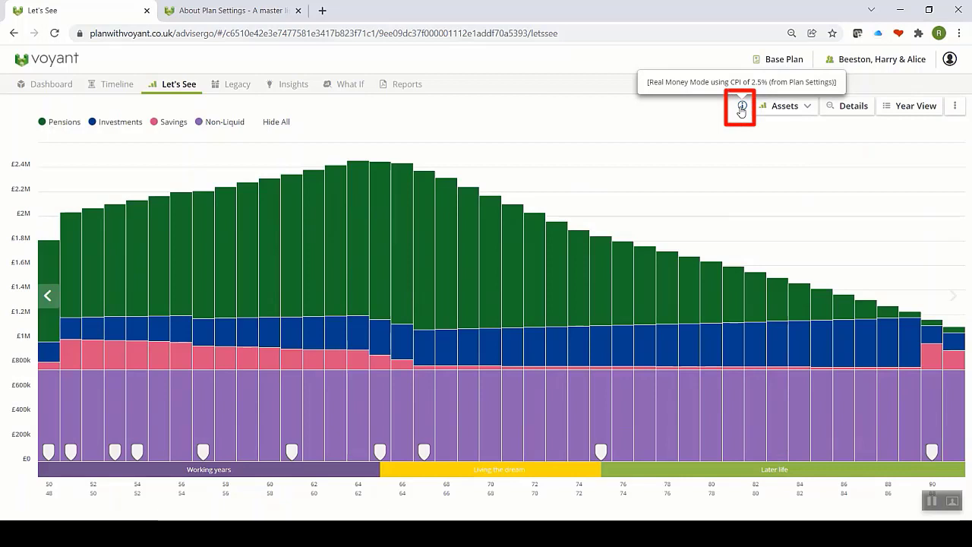
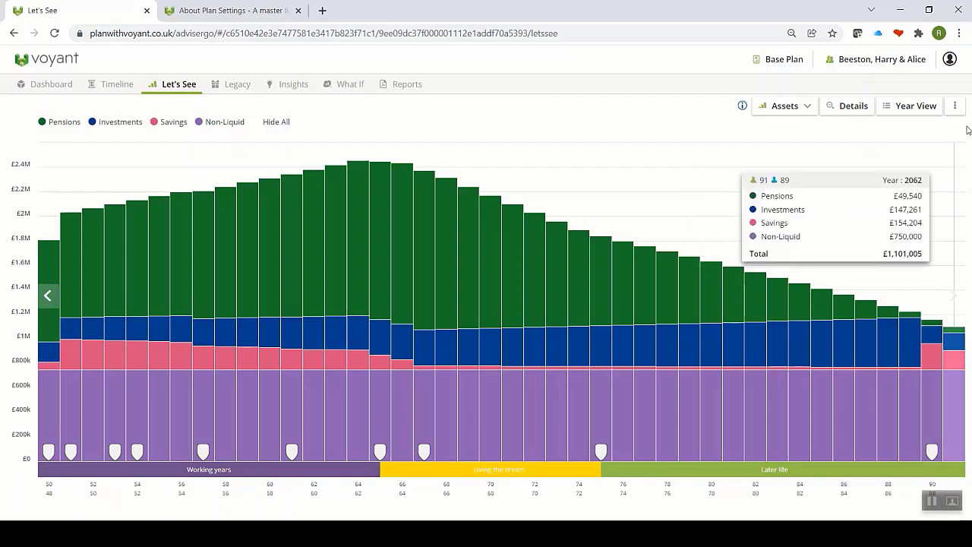
# Step: Switch the Assets chart to nominal values and turn on timeline zoom
pyautogui.click(954, 106)
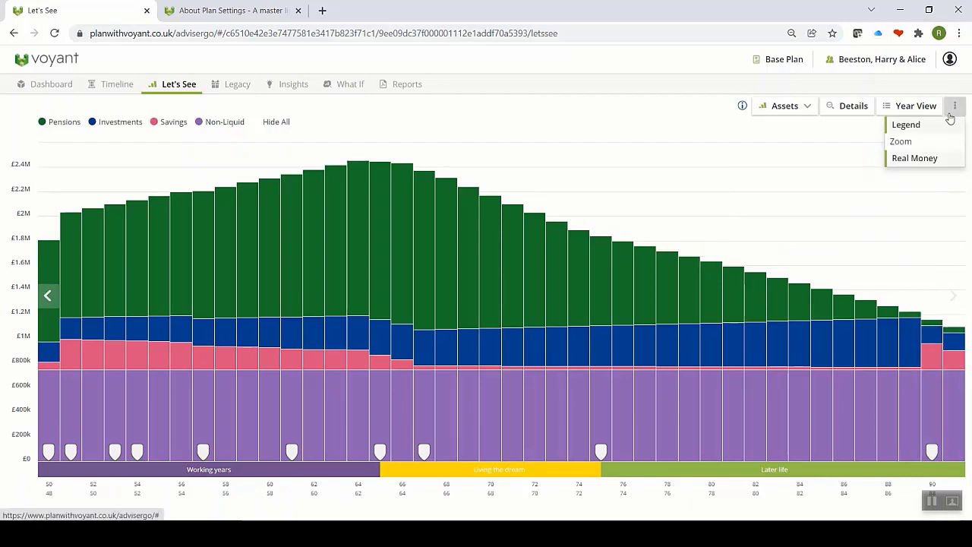
pyautogui.click(914, 158)
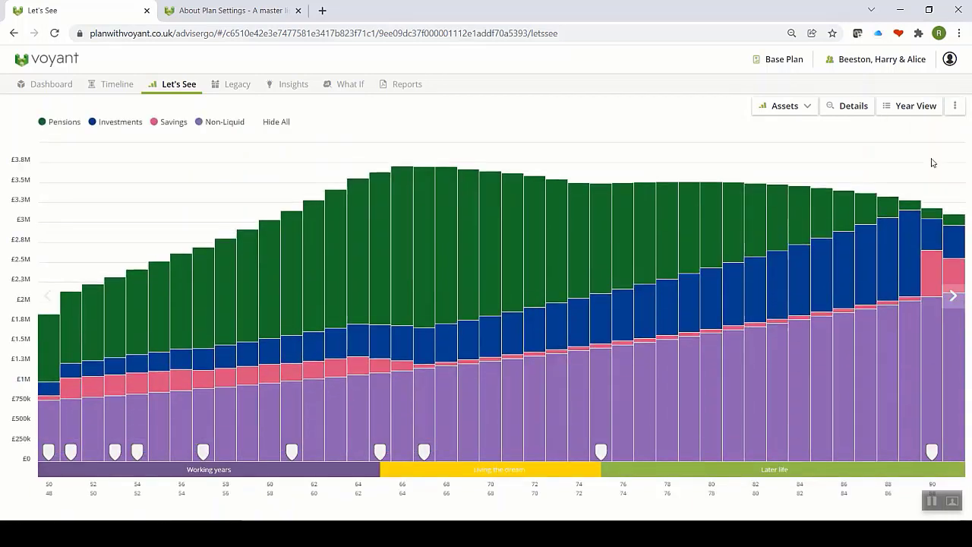
pyautogui.click(956, 109)
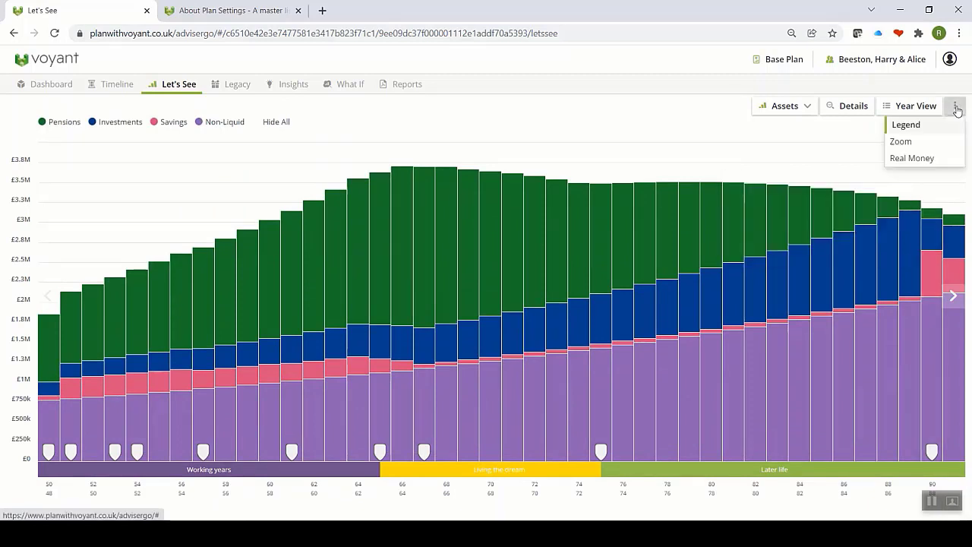
pyautogui.click(924, 145)
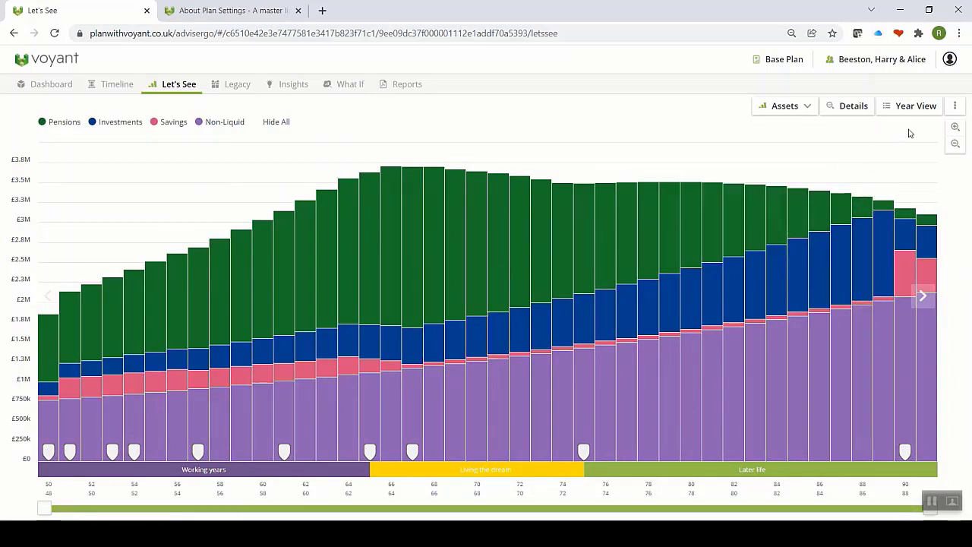
# Step: Return to real money, turn zoom off, then set nominal values again
pyautogui.click(955, 105)
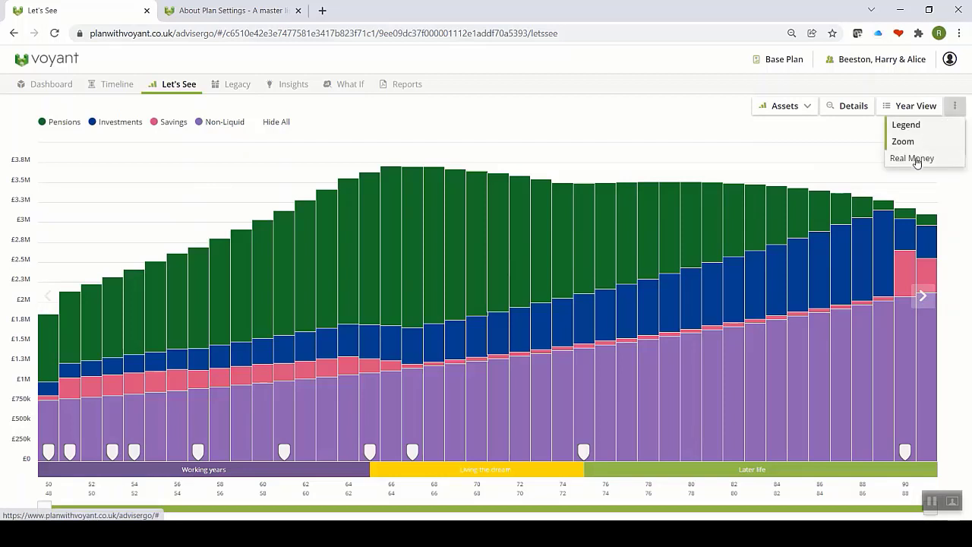
pyautogui.click(916, 161)
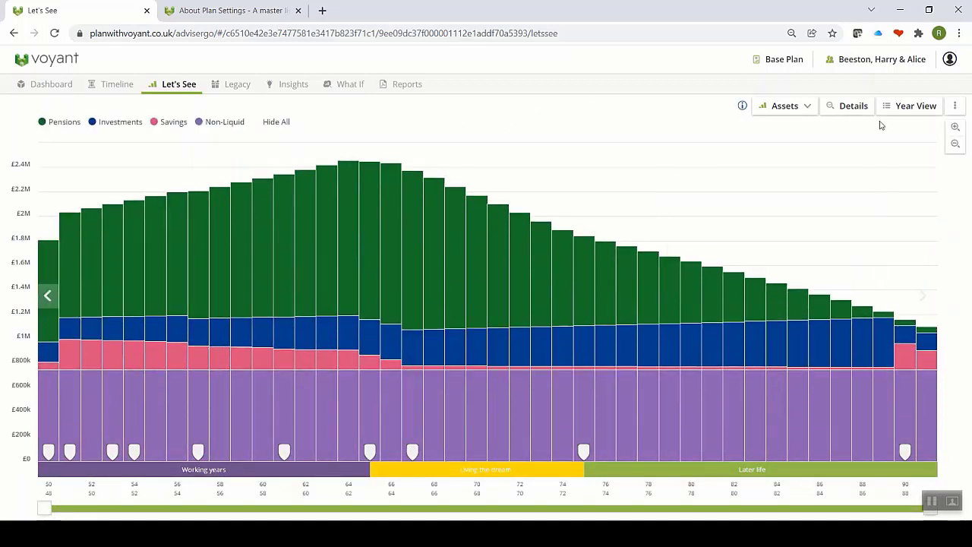
pyautogui.click(954, 105)
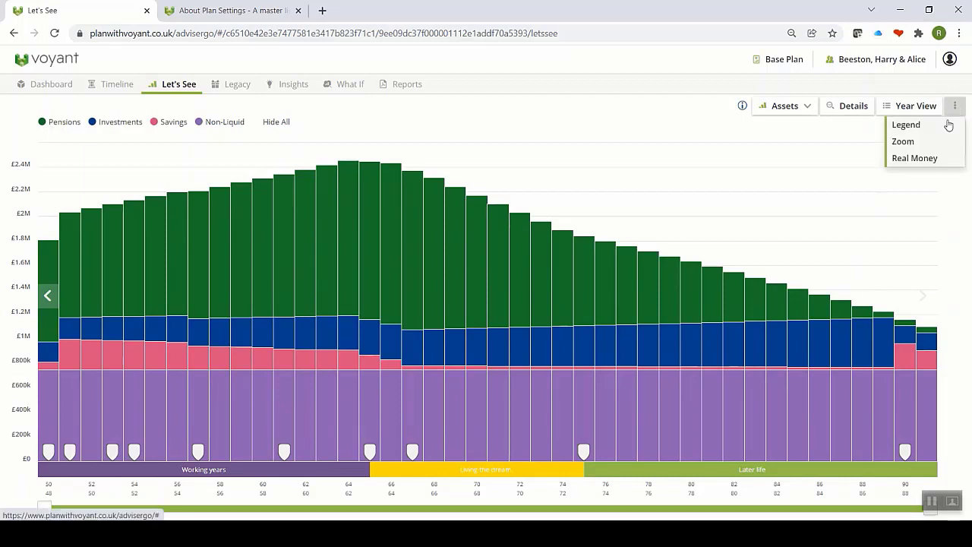
pyautogui.click(912, 143)
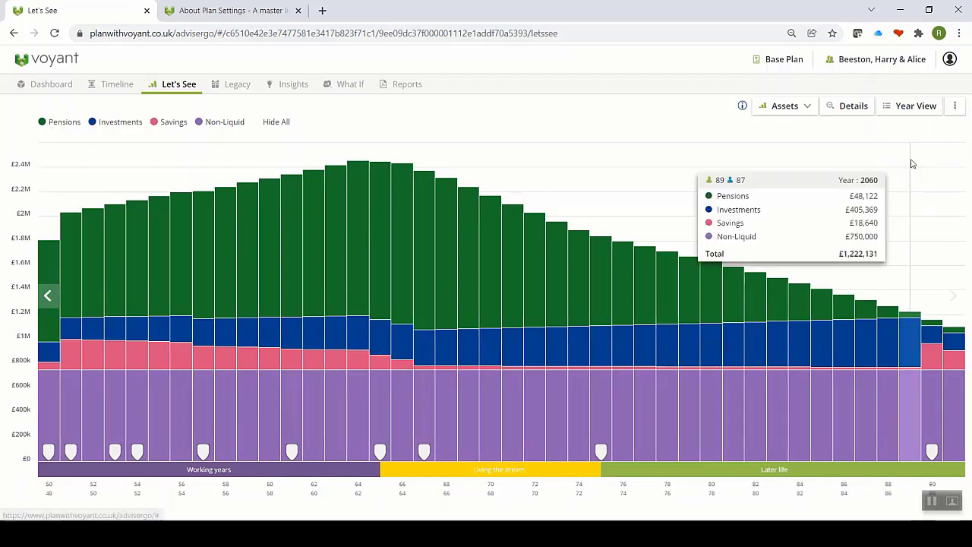
pyautogui.click(950, 111)
pyautogui.click(929, 158)
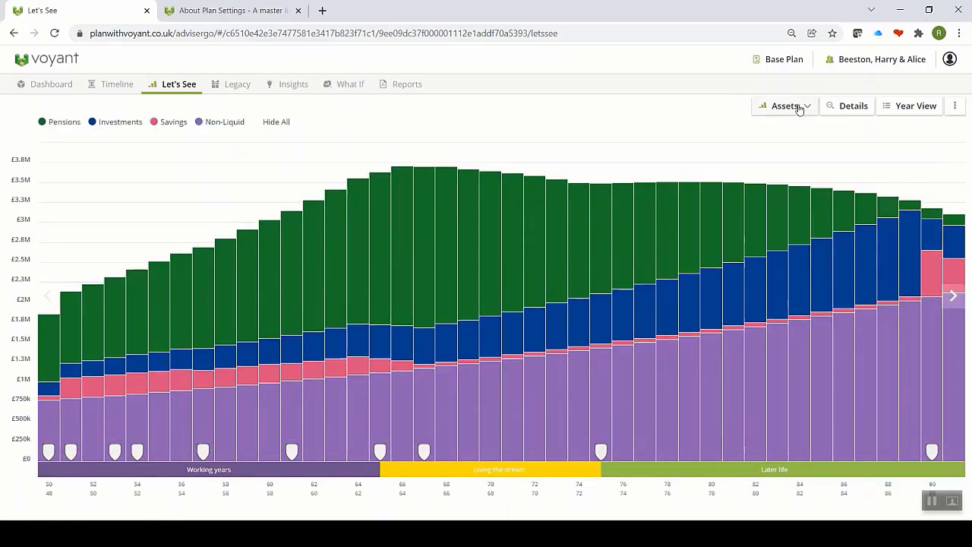
pyautogui.click(799, 107)
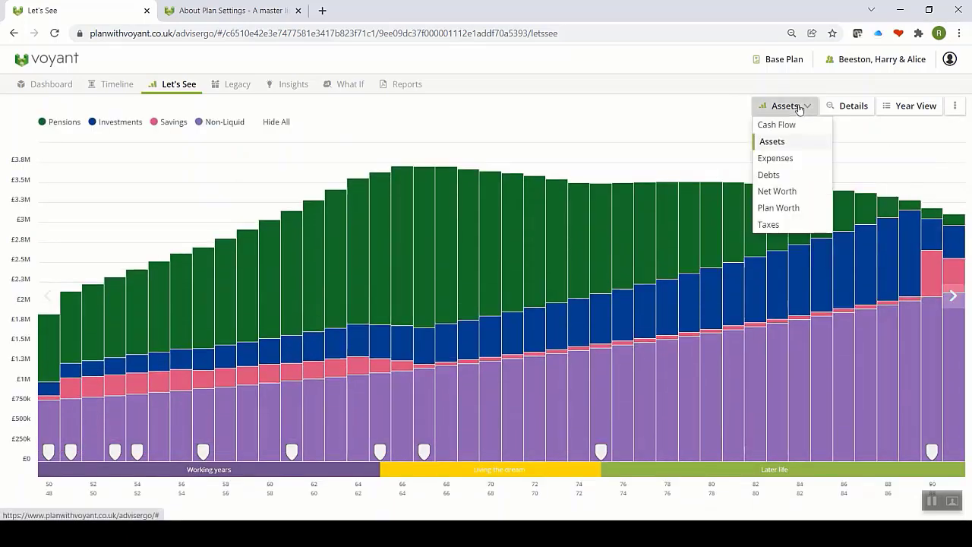
# Step: Show the Cash Flow chart, then go to the What If scenarios page
pyautogui.click(790, 127)
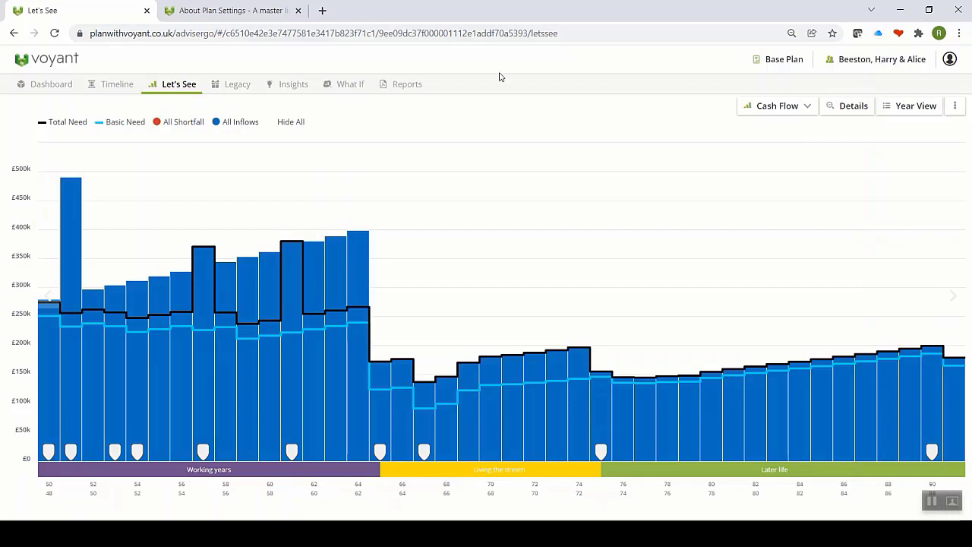
pyautogui.click(339, 93)
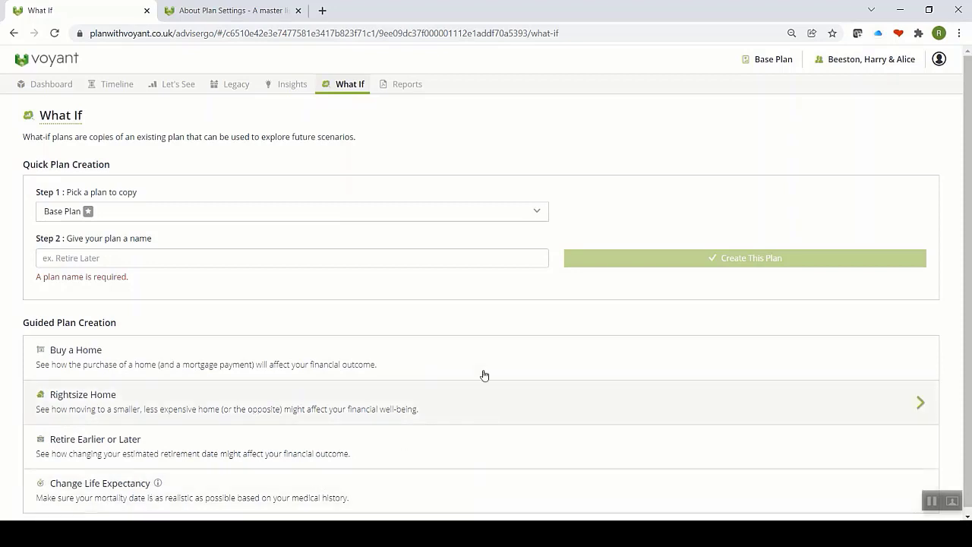
# Step: Open Chart View comparison with '1. What if we retire early' as the lower plan
pyautogui.click(172, 85)
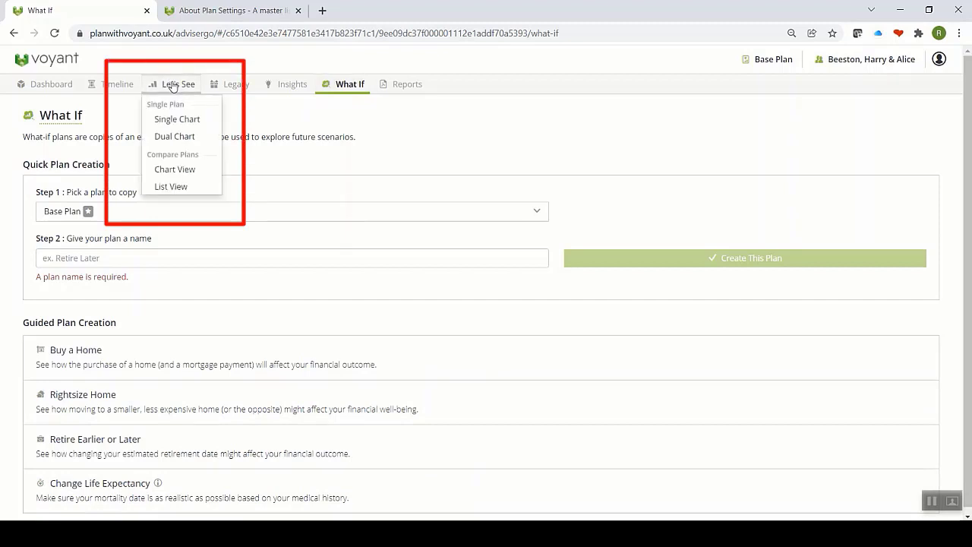
pyautogui.click(173, 171)
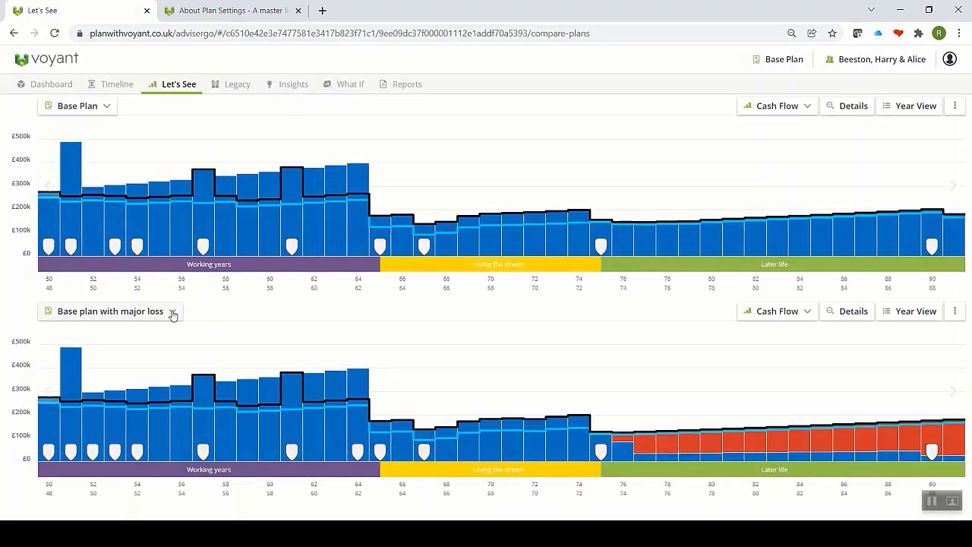
pyautogui.moveTo(83, 403)
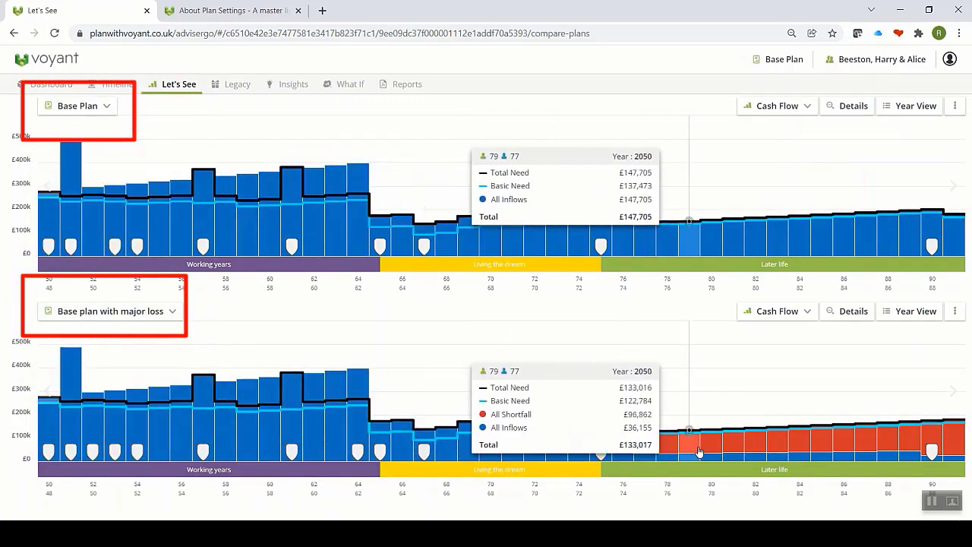
pyautogui.click(173, 310)
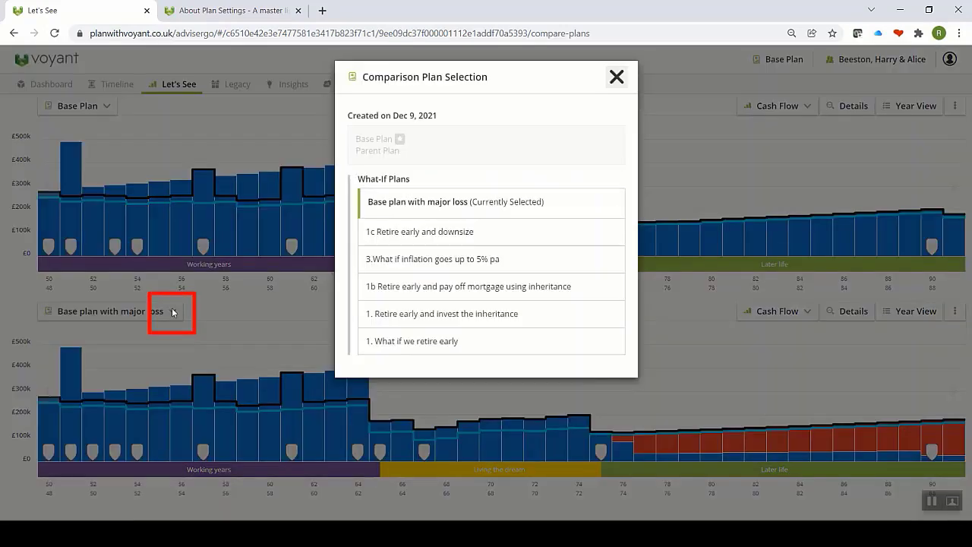
pyautogui.click(403, 343)
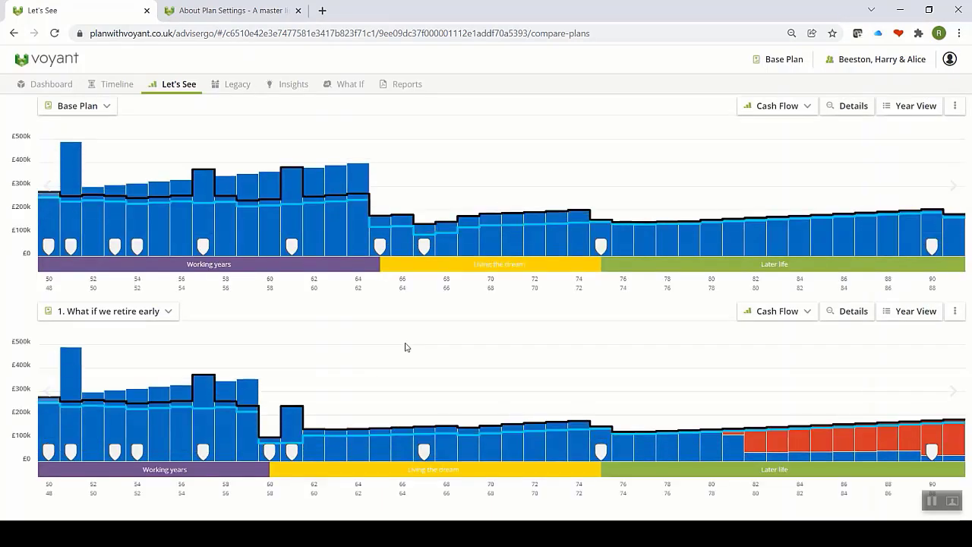
# Step: Turn on Details so both compared cash flow charts split into income sources
pyautogui.click(848, 107)
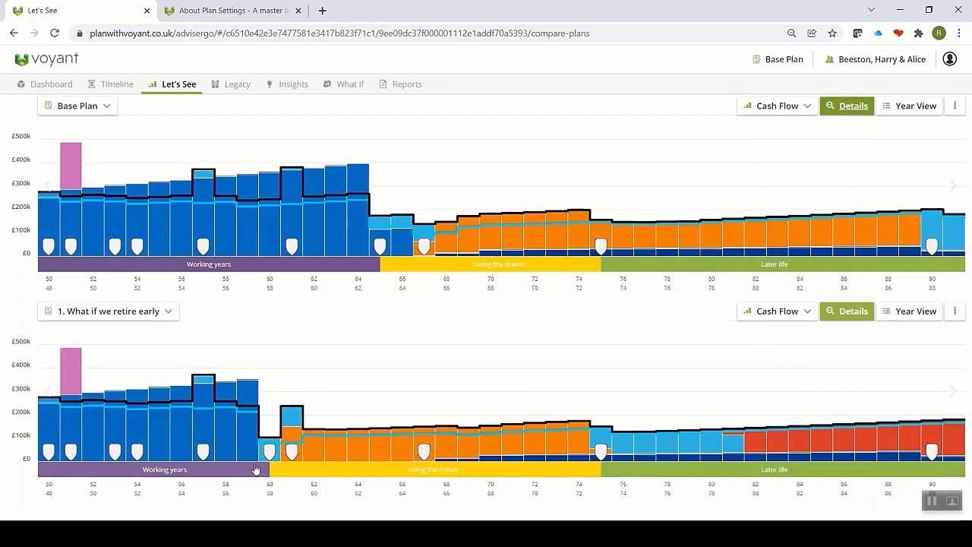
pyautogui.moveTo(744, 461)
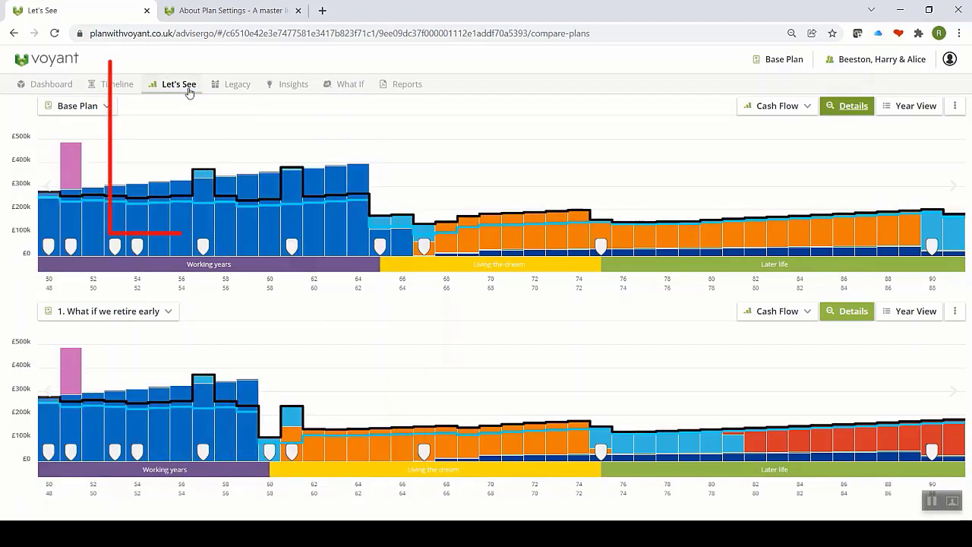
# Step: Compare both plans in List View for the year 2036, then return to Single Chart
pyautogui.click(186, 89)
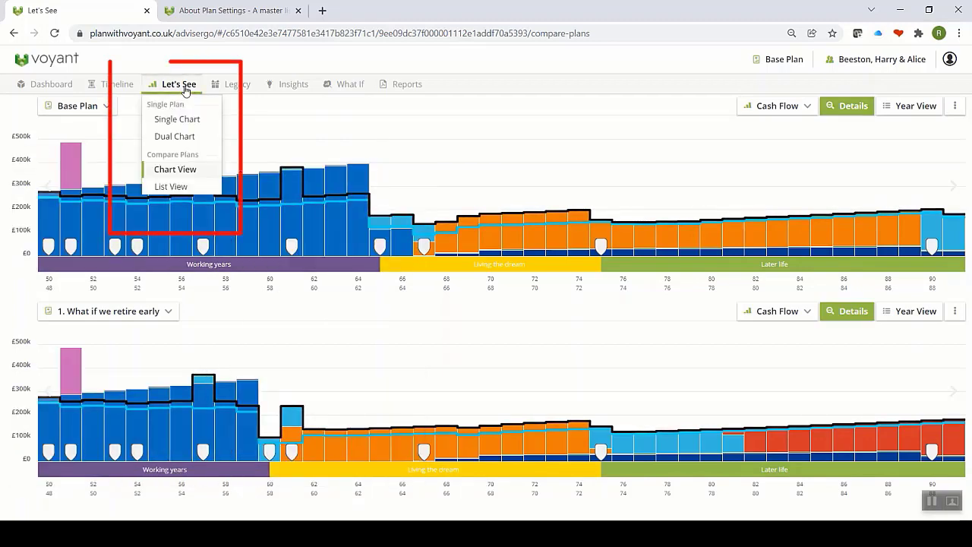
pyautogui.click(180, 188)
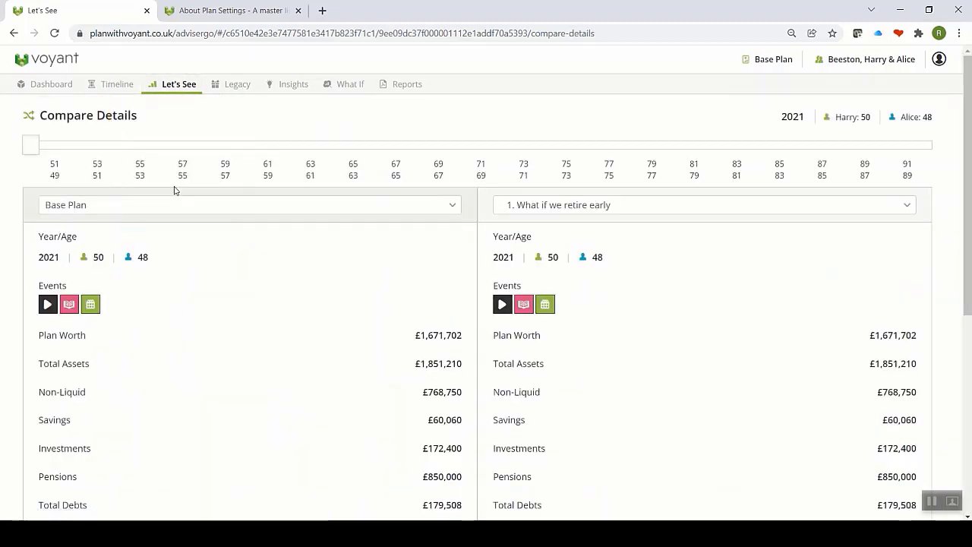
pyautogui.click(30, 144)
pyautogui.moveTo(68, 152); pyautogui.dragTo(354, 149)
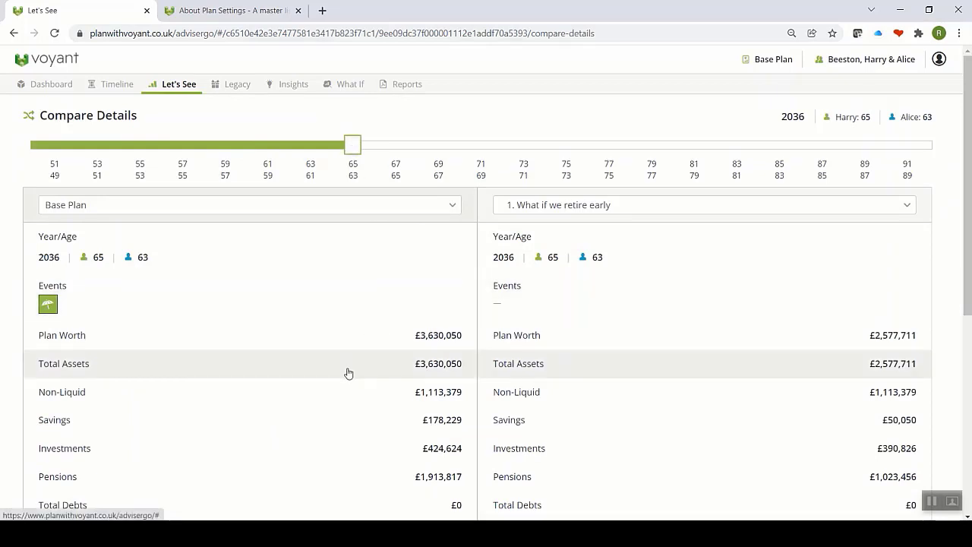
pyautogui.scroll(-1, 347, 372)
pyautogui.scroll(1, 352, 368)
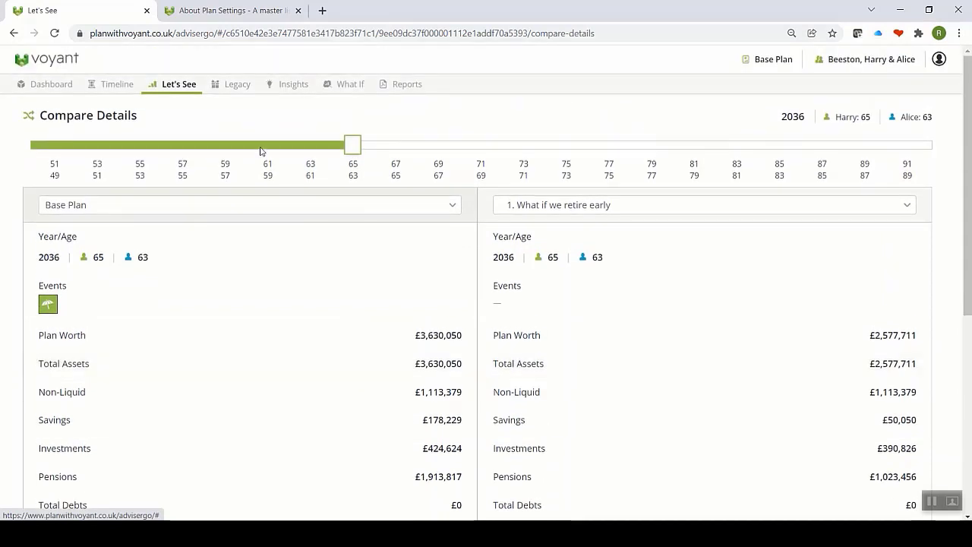
pyautogui.click(182, 90)
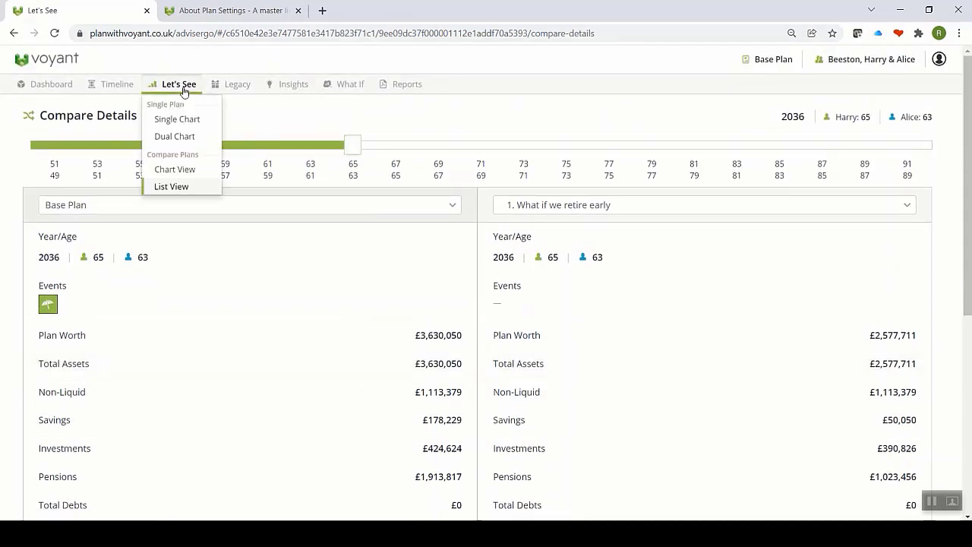
pyautogui.click(177, 120)
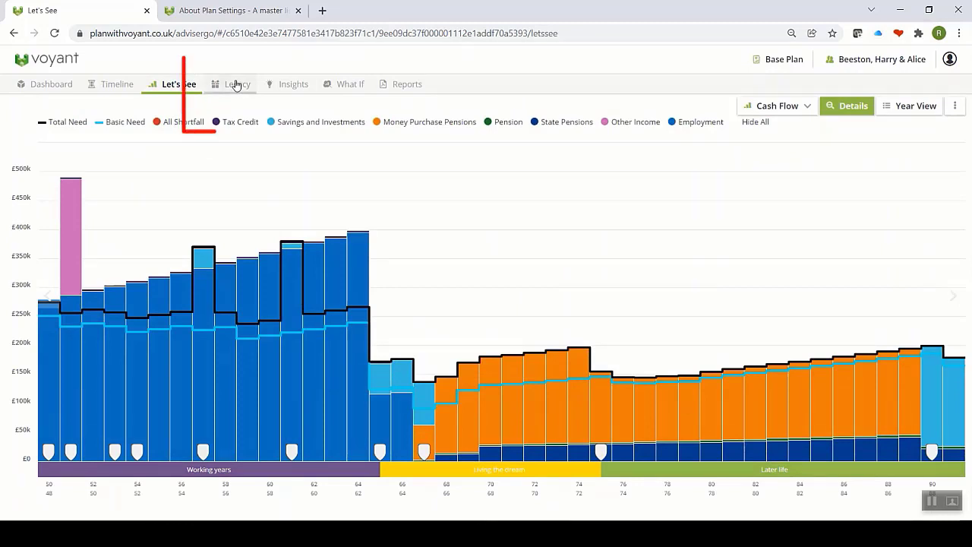
# Step: On the Legacy page, show the Planned Legacy scenario: Alice £2,966,178 with £164,071 tax
pyautogui.click(236, 85)
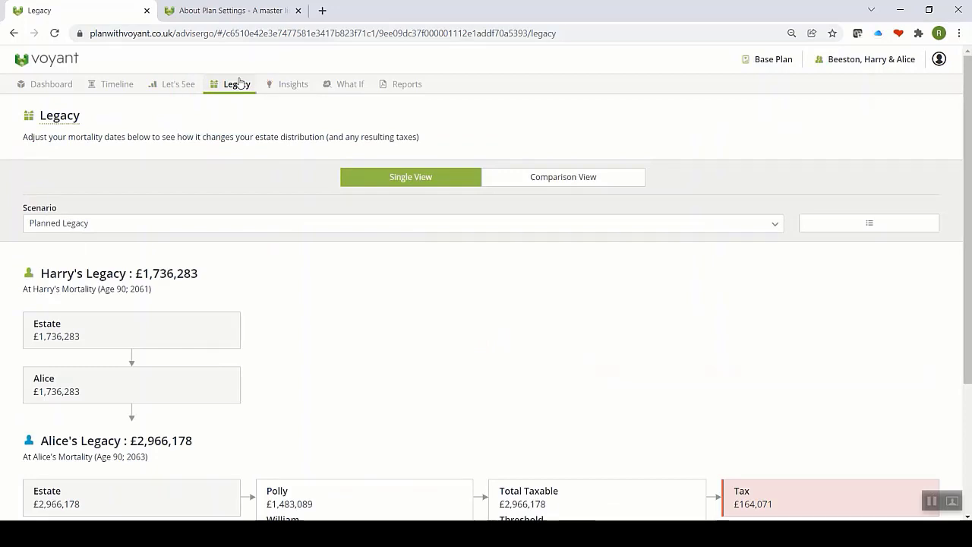
pyautogui.click(155, 228)
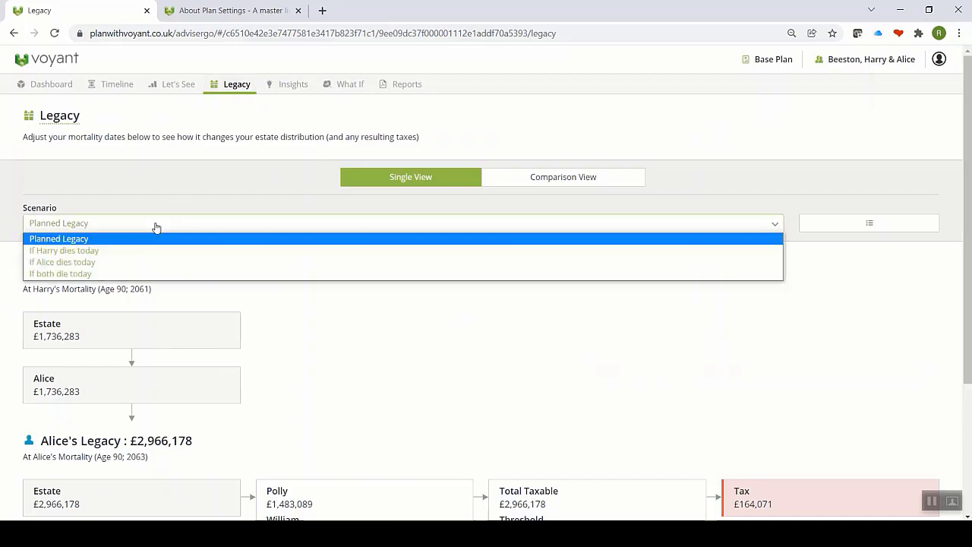
pyautogui.click(92, 275)
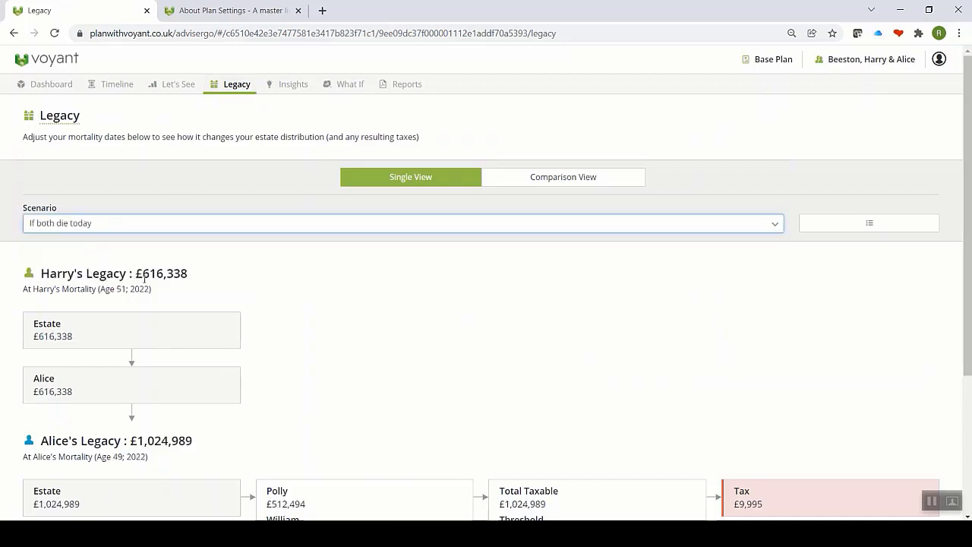
pyautogui.click(374, 224)
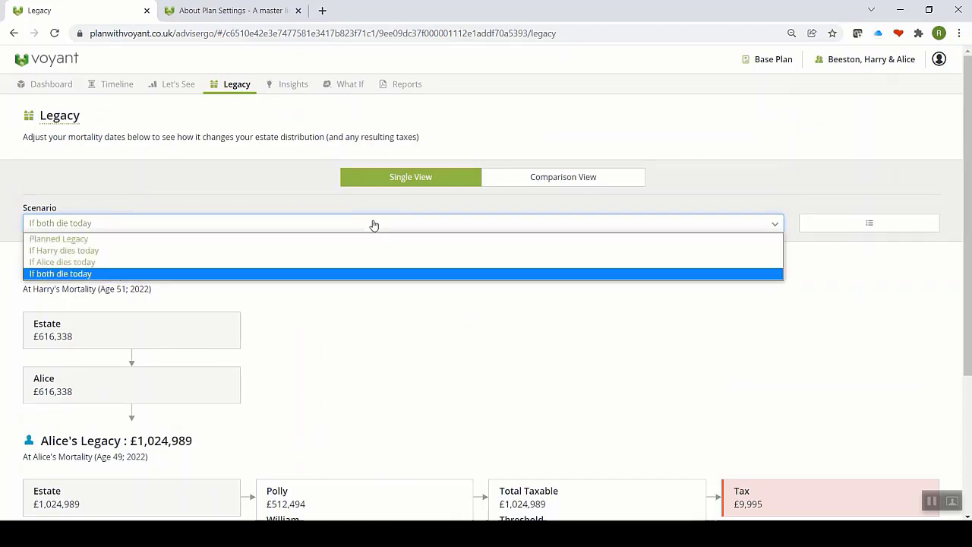
pyautogui.click(84, 239)
pyautogui.scroll(-2, 220, 296)
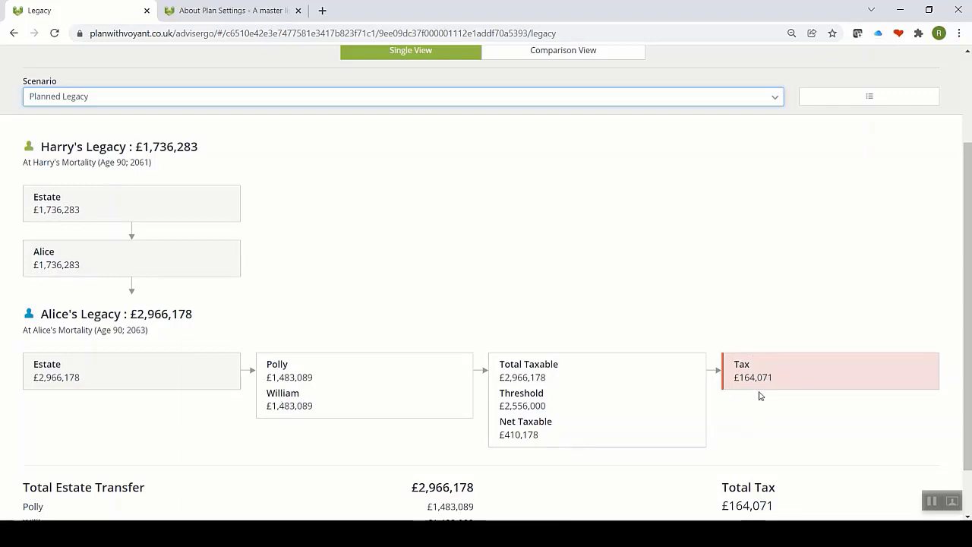
pyautogui.scroll(2, 760, 396)
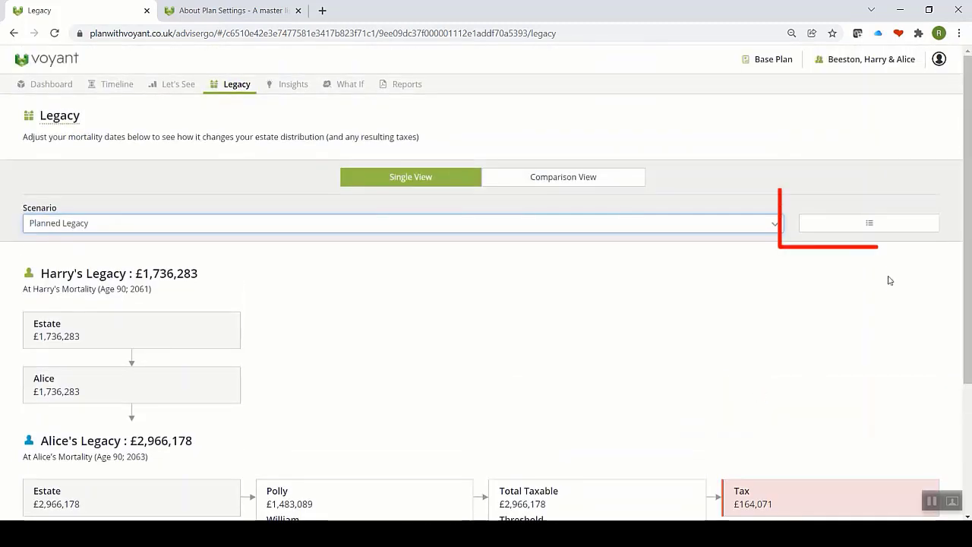
# Step: Review both legacies as detailed valuation and inheritance tax tables, then open Insights
pyautogui.click(866, 225)
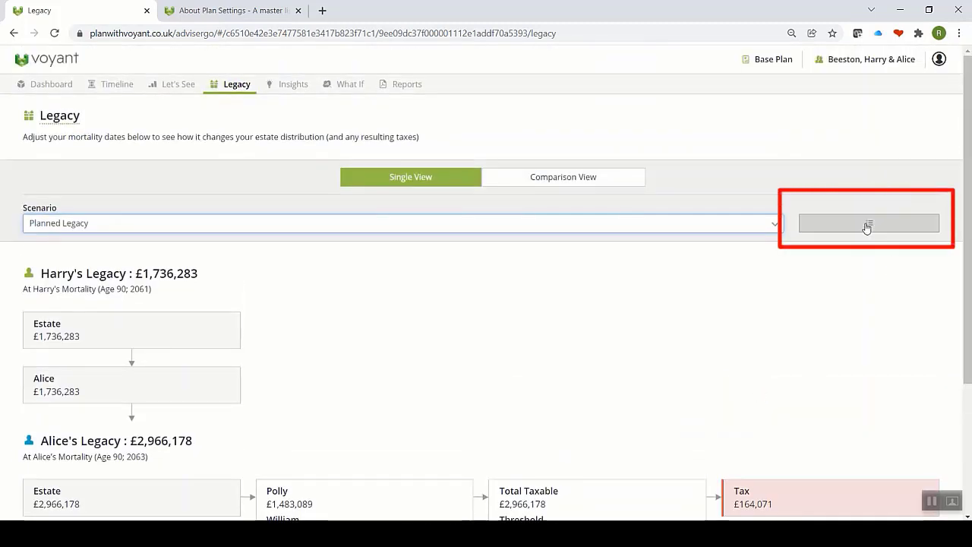
pyautogui.scroll(-4, 803, 318)
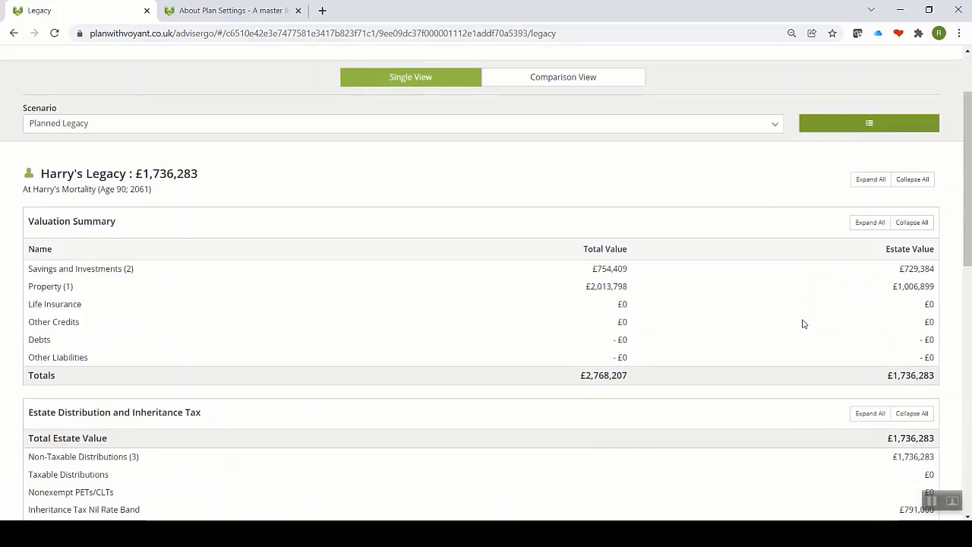
pyautogui.scroll(-6, 802, 325)
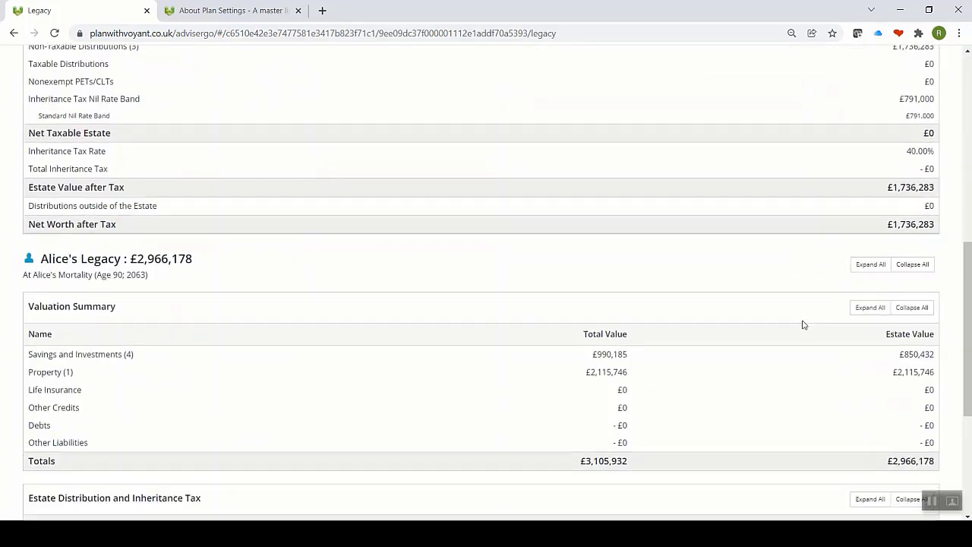
pyautogui.scroll(12, 803, 325)
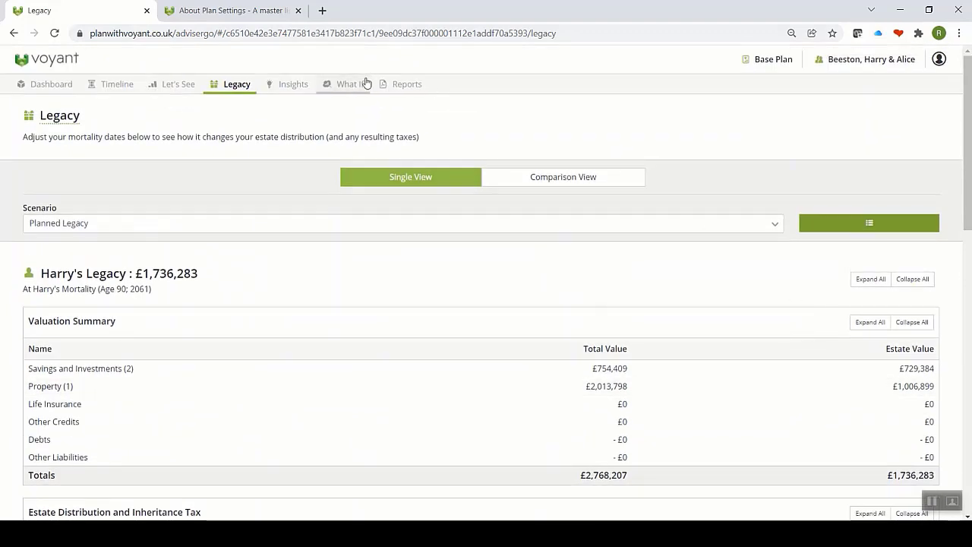
pyautogui.click(286, 90)
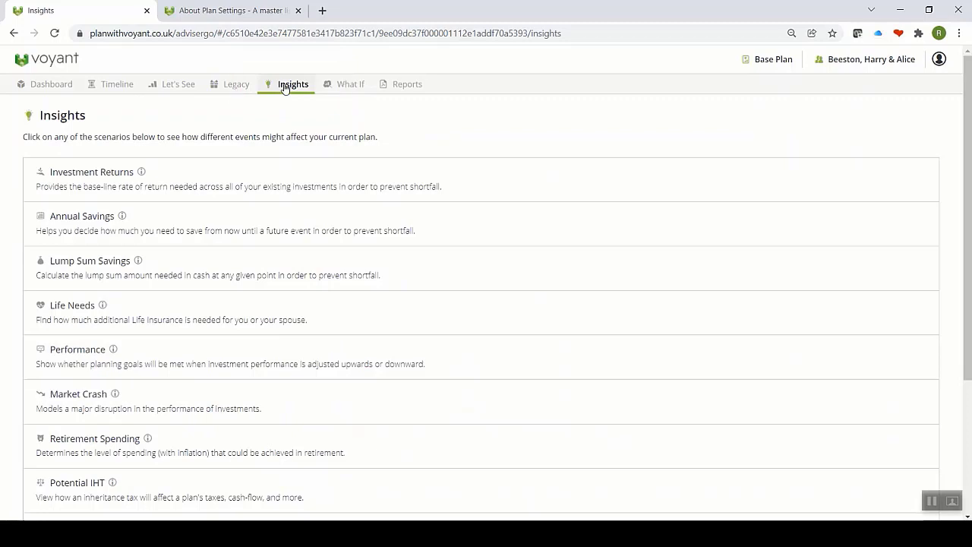
# Step: Switch to '1. What if we retire early', view its Dual Chart, then return to Insights
pyautogui.click(757, 61)
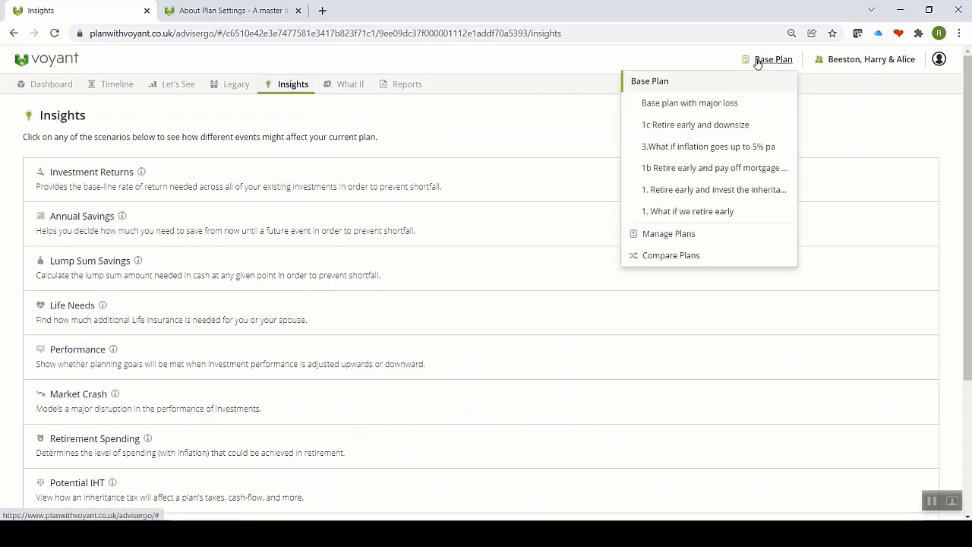
pyautogui.click(686, 213)
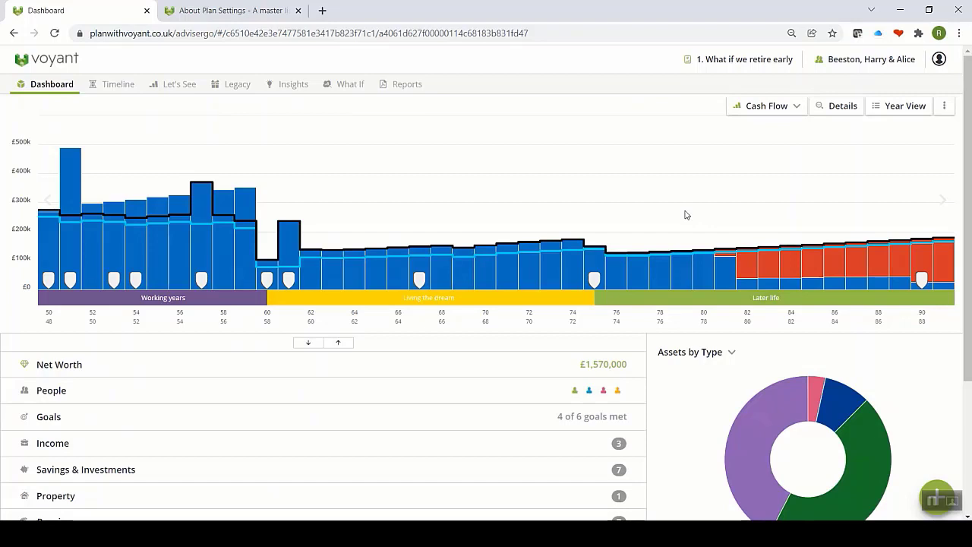
pyautogui.click(190, 83)
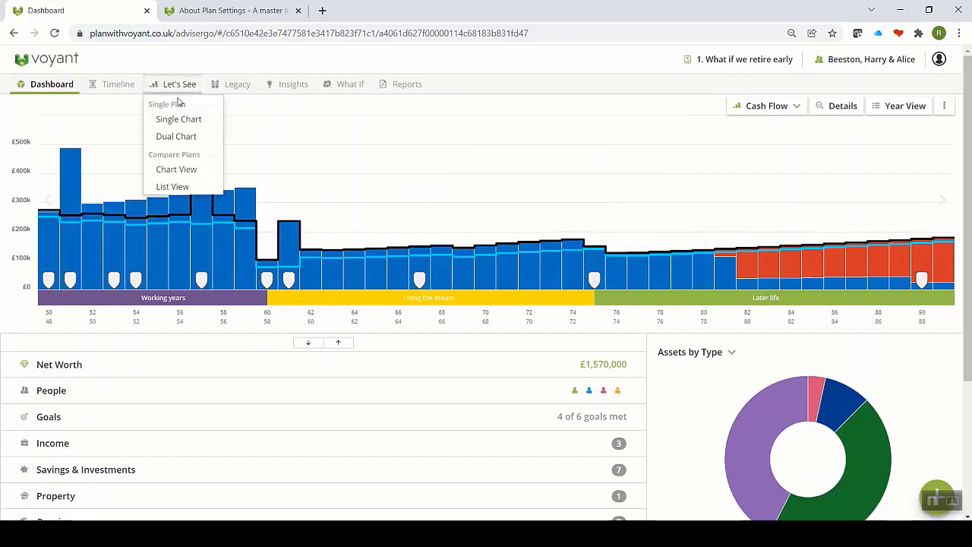
pyautogui.click(180, 137)
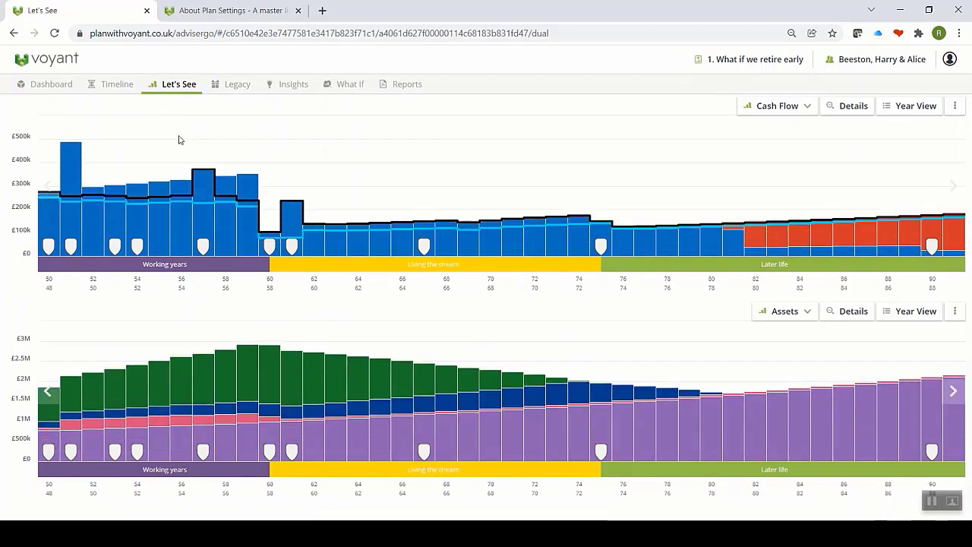
pyautogui.moveTo(277, 360)
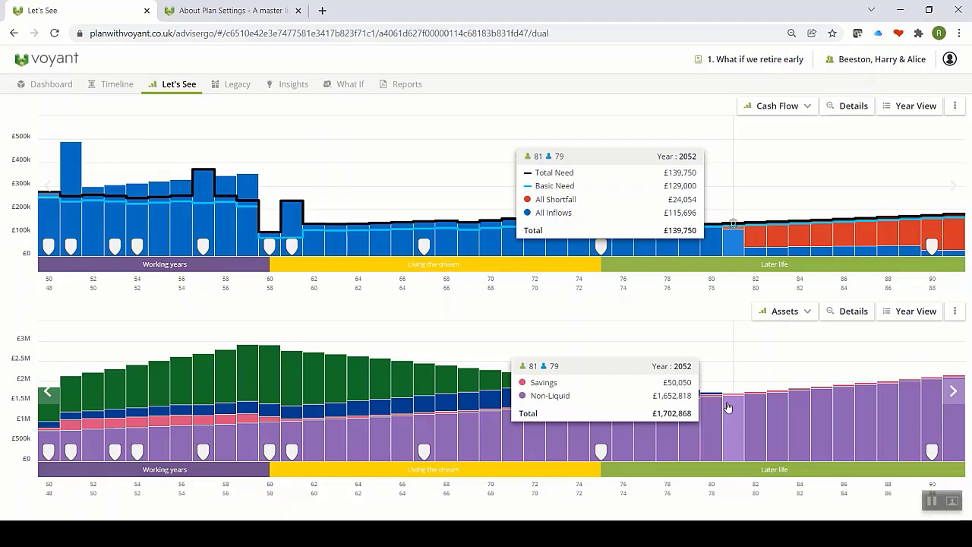
pyautogui.click(294, 84)
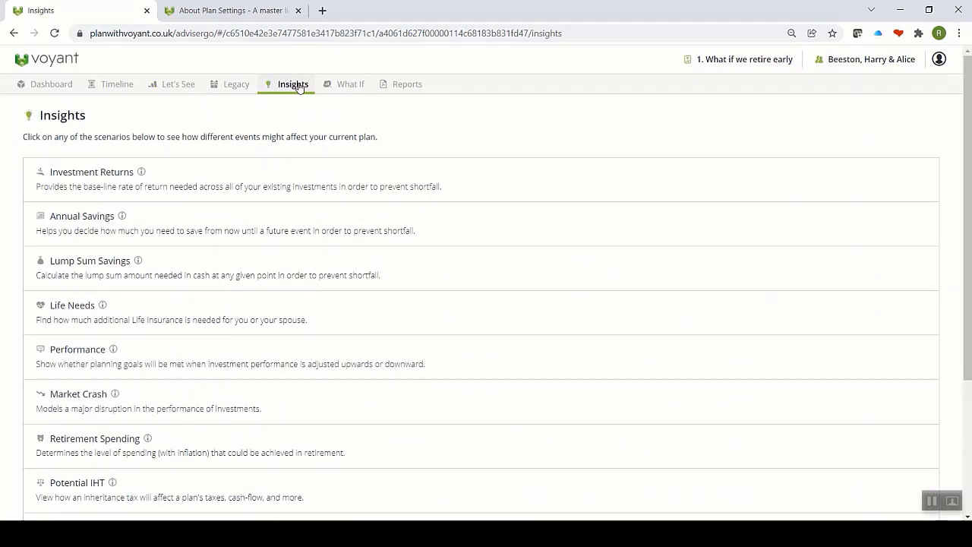
# Step: Read the Investment Returns About and Watch explainer, then open that insight
pyautogui.click(142, 173)
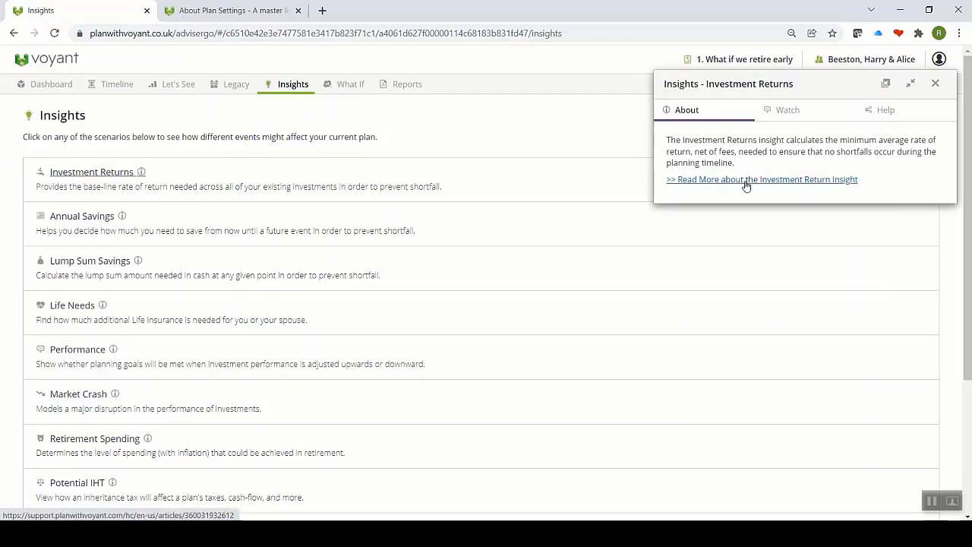
pyautogui.click(779, 114)
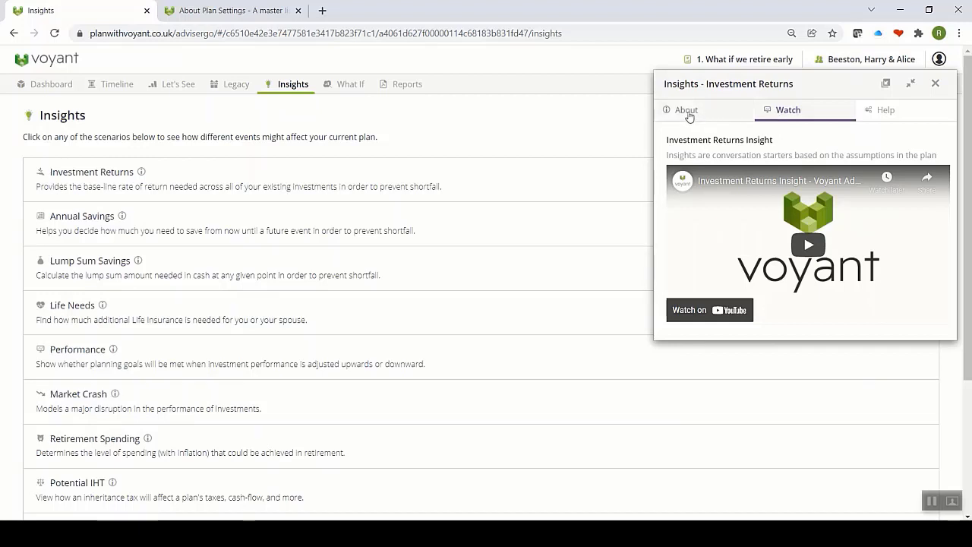
pyautogui.click(934, 82)
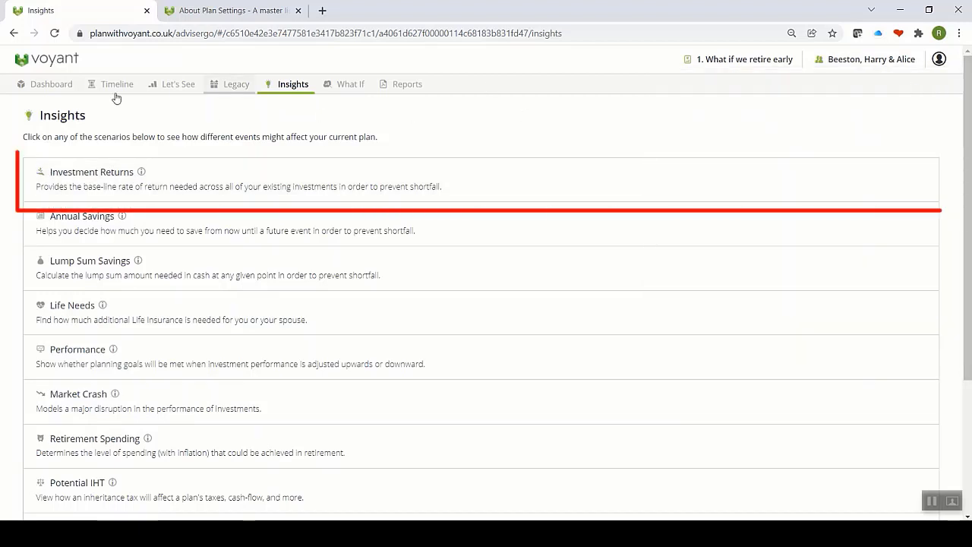
pyautogui.click(73, 174)
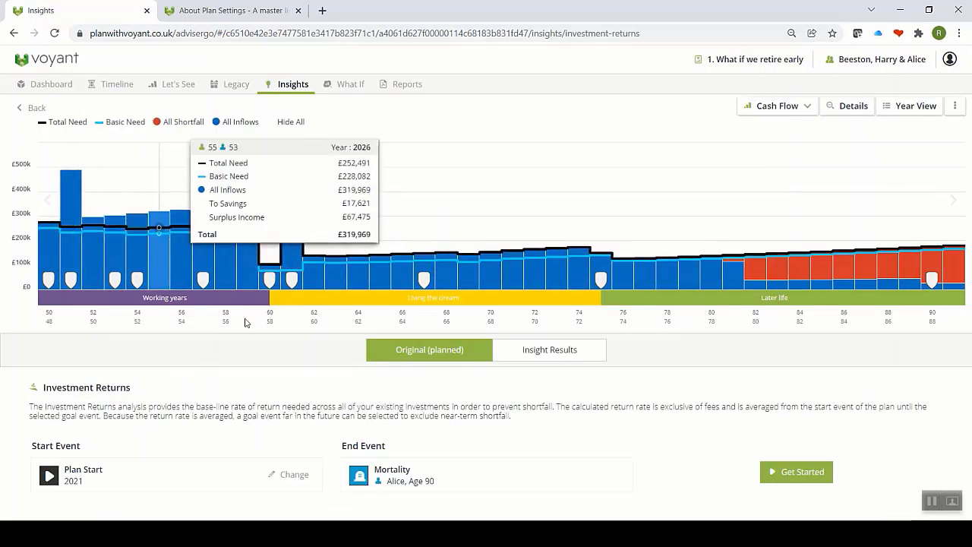
# Step: Calculate the 5.15% required return, compare it with the original plan, then return to Insights
pyautogui.click(777, 472)
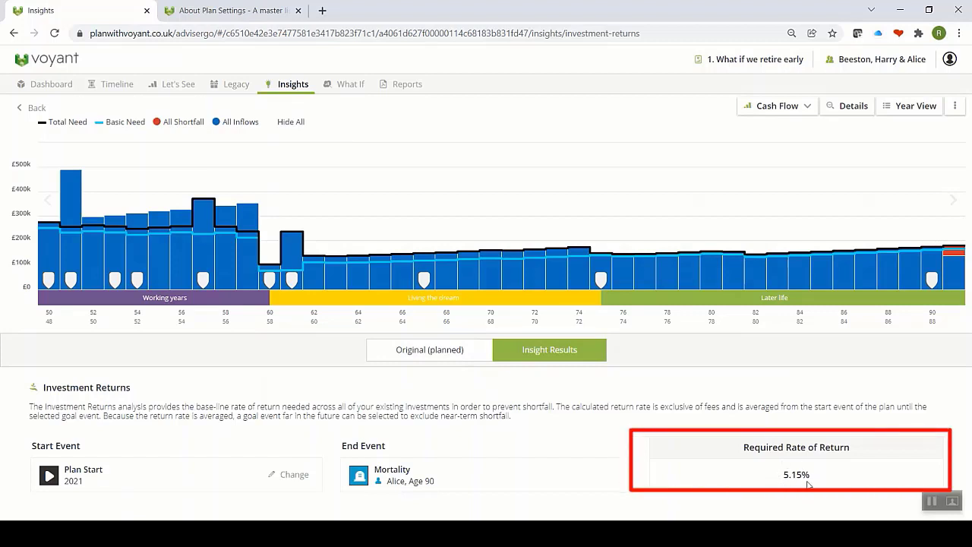
pyautogui.click(433, 357)
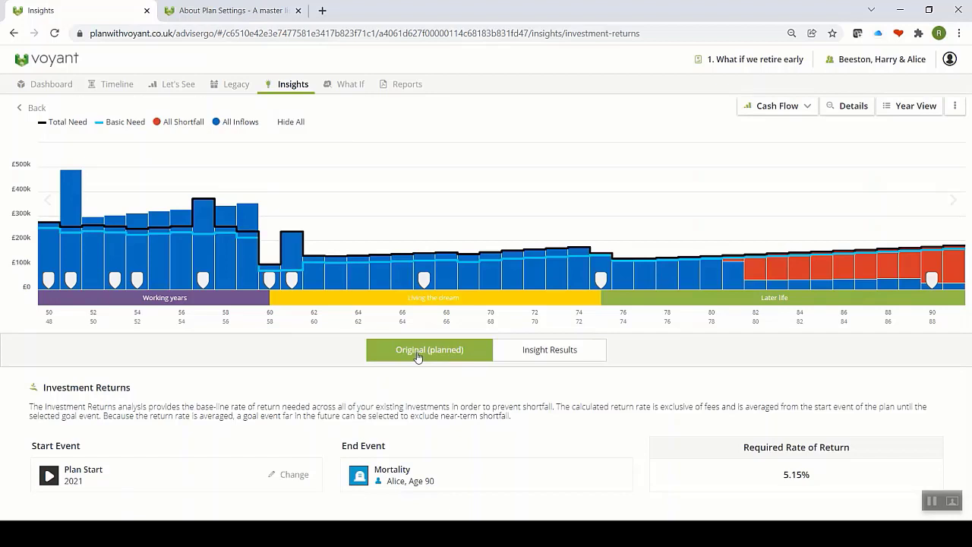
pyautogui.click(557, 357)
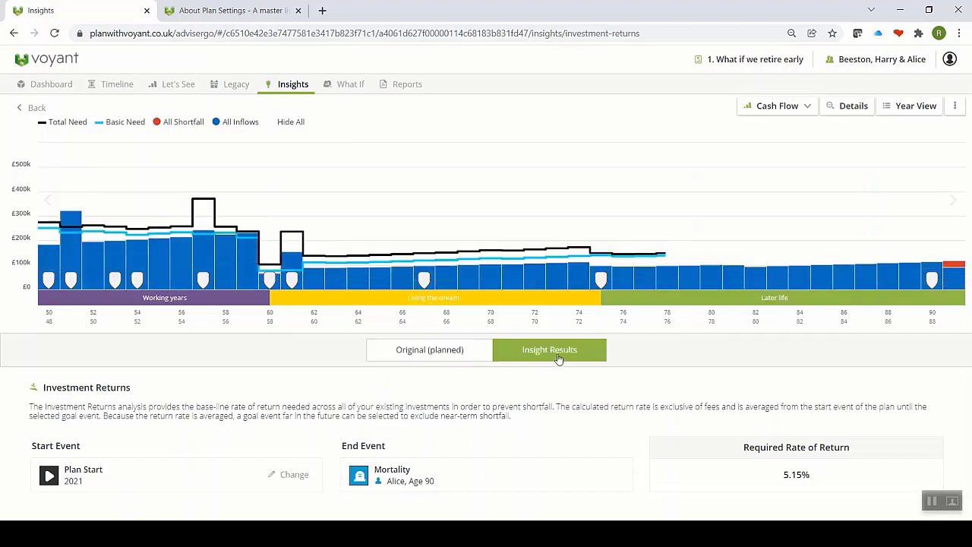
pyautogui.click(295, 86)
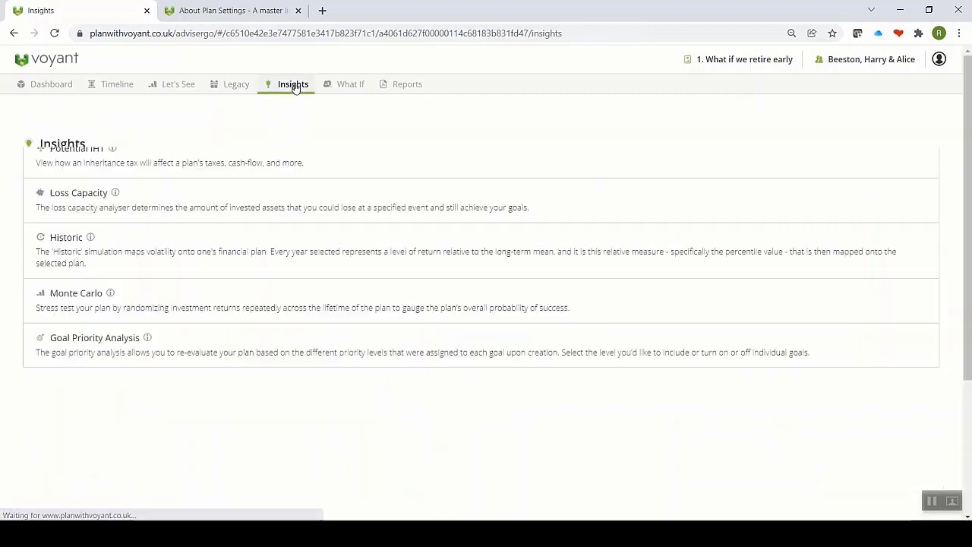
# Step: Calculate the Annual Savings insight, showing £33,951 extra needed yearly, then return to Insights
pyautogui.click(69, 220)
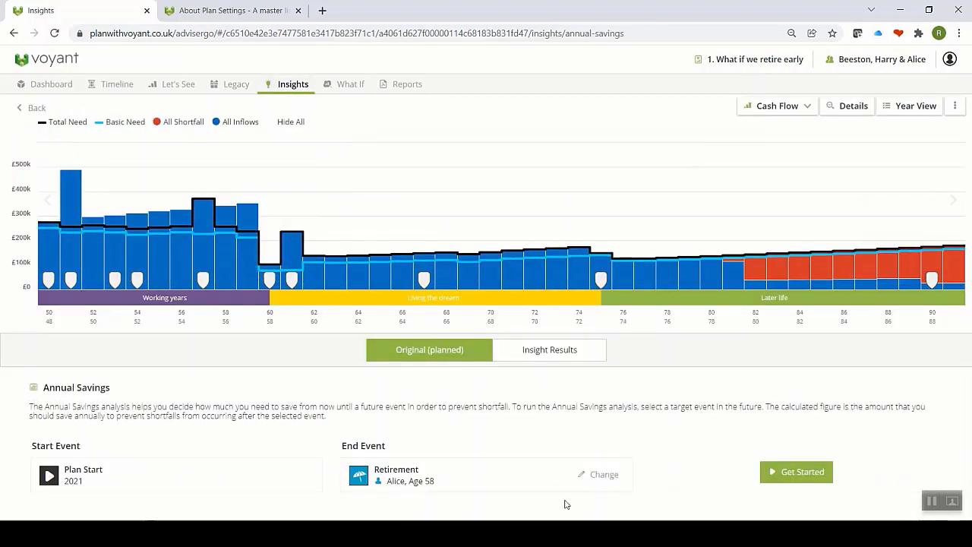
pyautogui.click(799, 480)
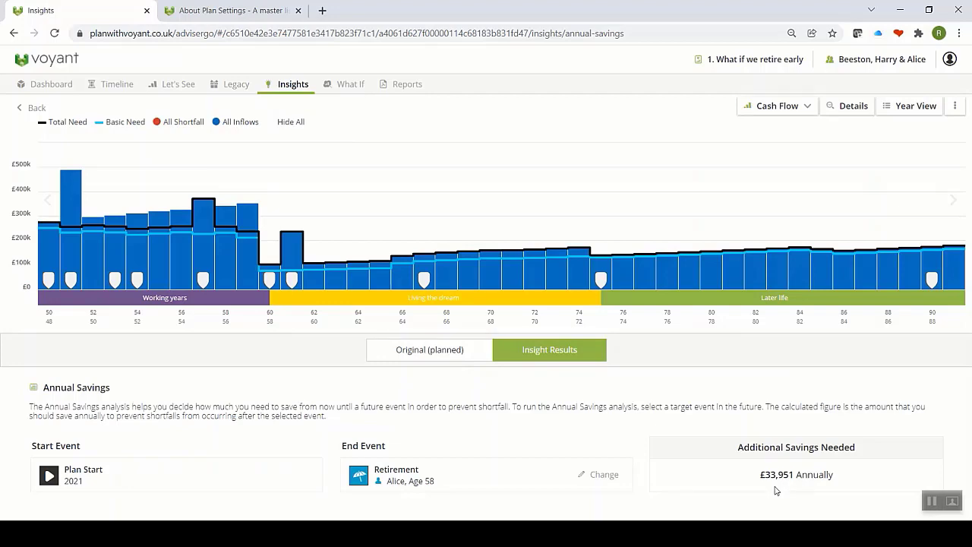
pyautogui.click(293, 86)
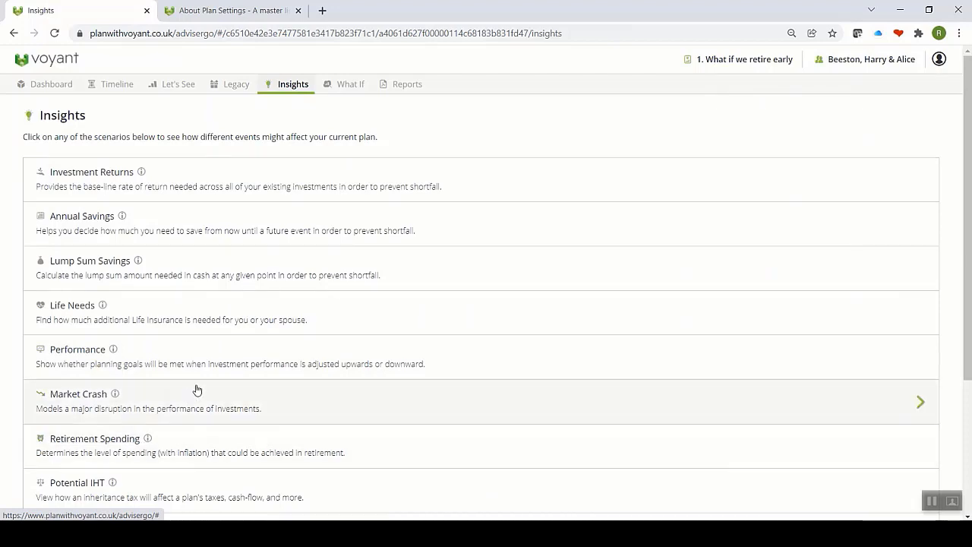
# Step: Look over the Insights scenarios, then move to the early-retirement plan's Reports page
pyautogui.scroll(-3, 195, 391)
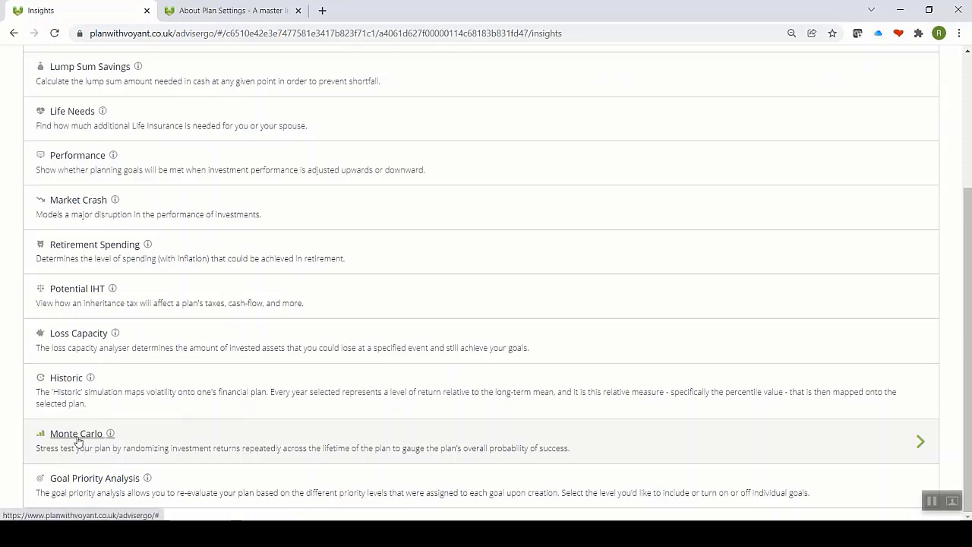
pyautogui.scroll(3, 77, 440)
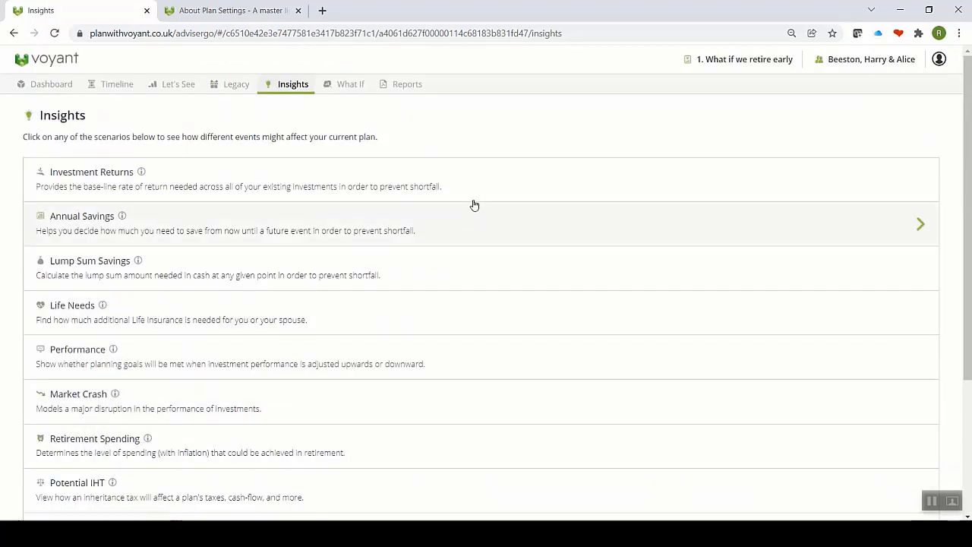
pyautogui.click(394, 85)
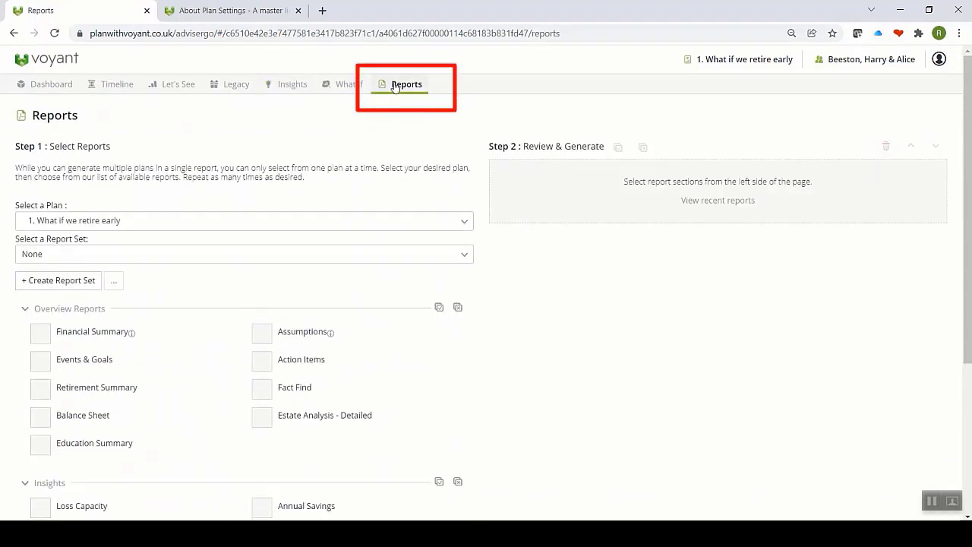
# Step: Choose Base Plan as the report's plan and Standard as the report set
pyautogui.click(446, 221)
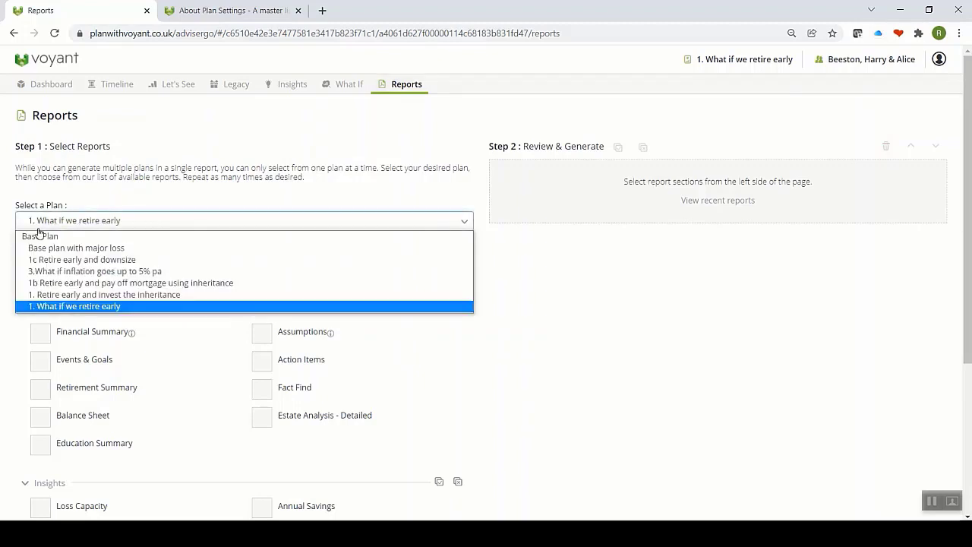
pyautogui.click(39, 237)
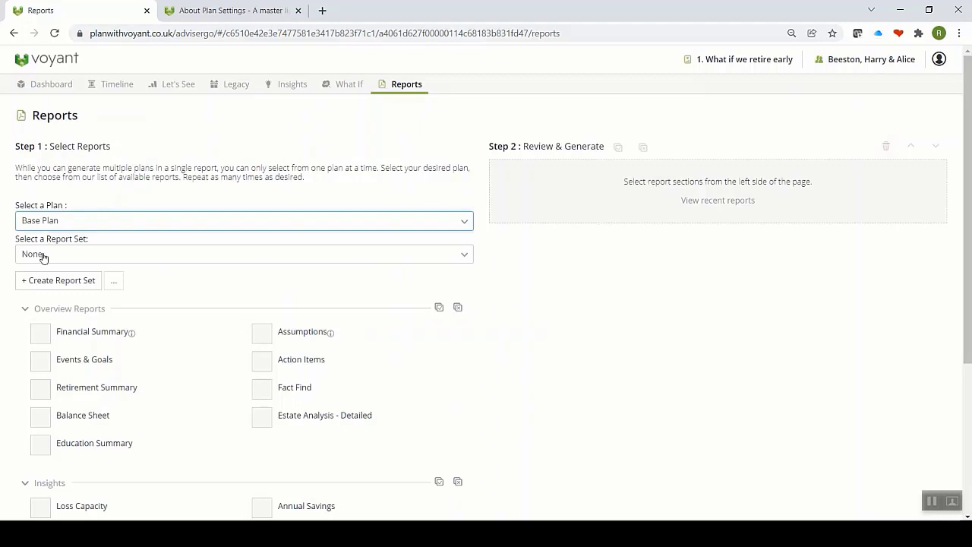
pyautogui.click(44, 257)
pyautogui.click(48, 270)
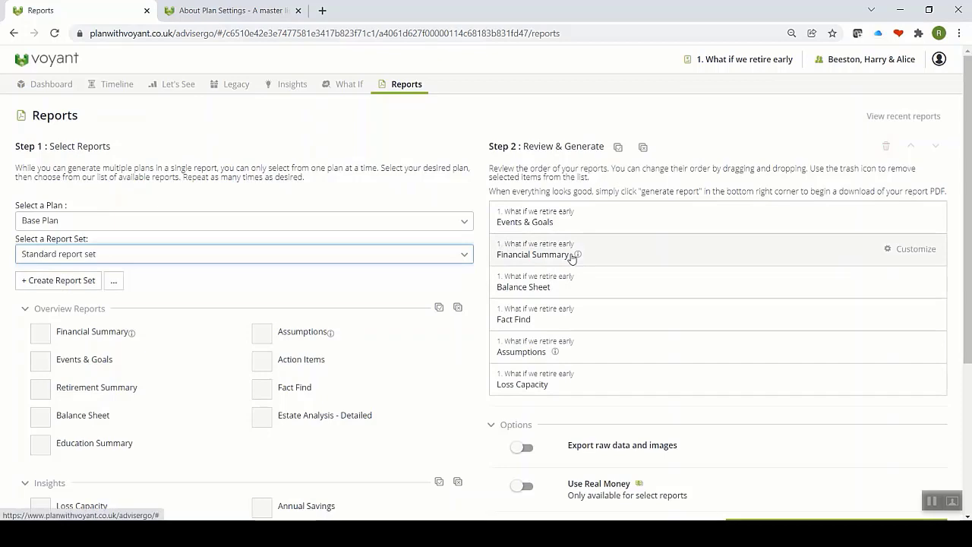
# Step: Generate the PDF report and view the downloaded 14-page file
pyautogui.scroll(-2, 569, 256)
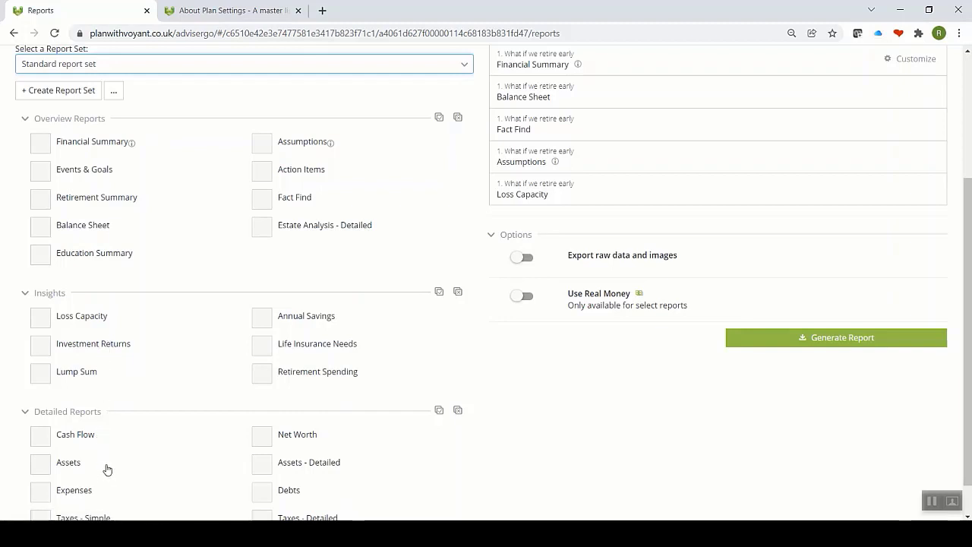
pyautogui.click(835, 341)
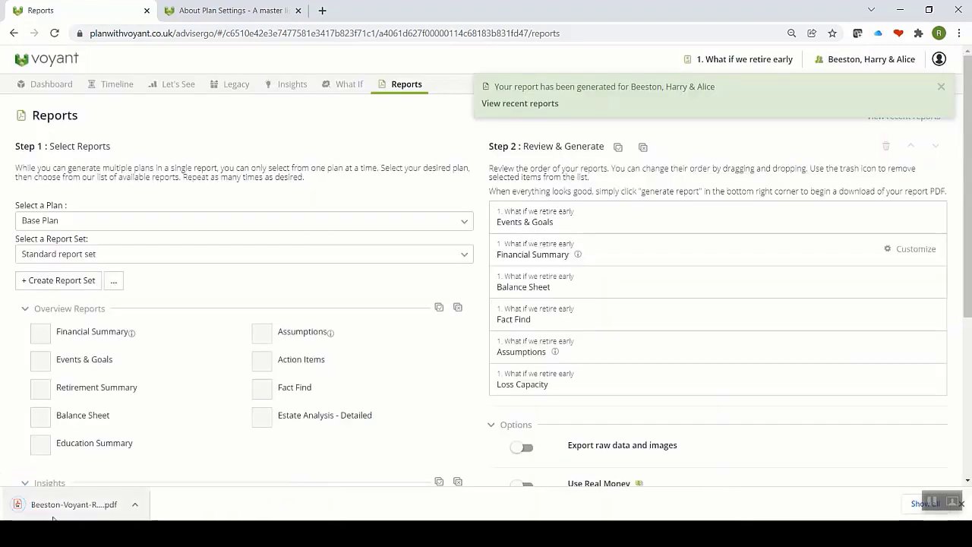
pyautogui.click(44, 505)
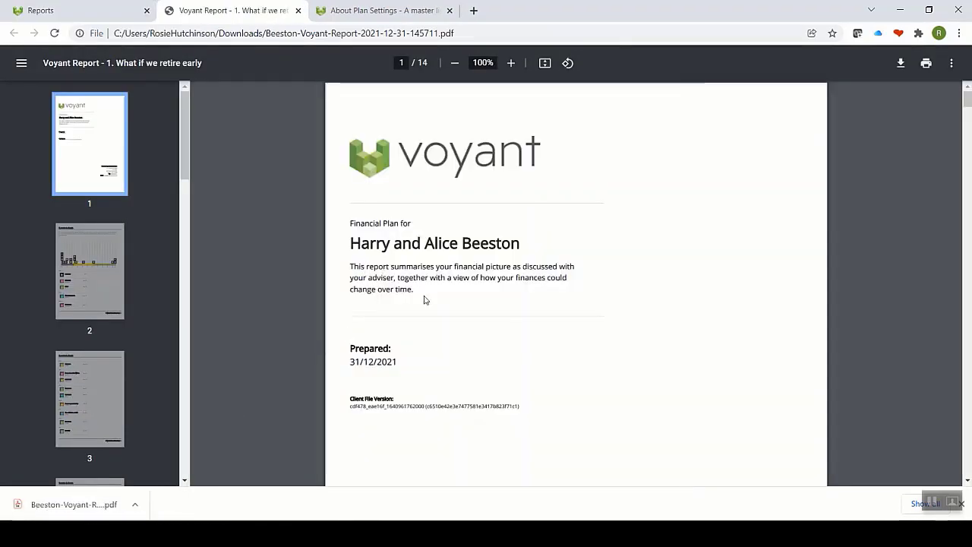
# Step: Read the report PDF from the cover to Default Assumptions on page 11, then return to Voyant Reports
pyautogui.scroll(-4, 425, 299)
pyautogui.scroll(1, 427, 296)
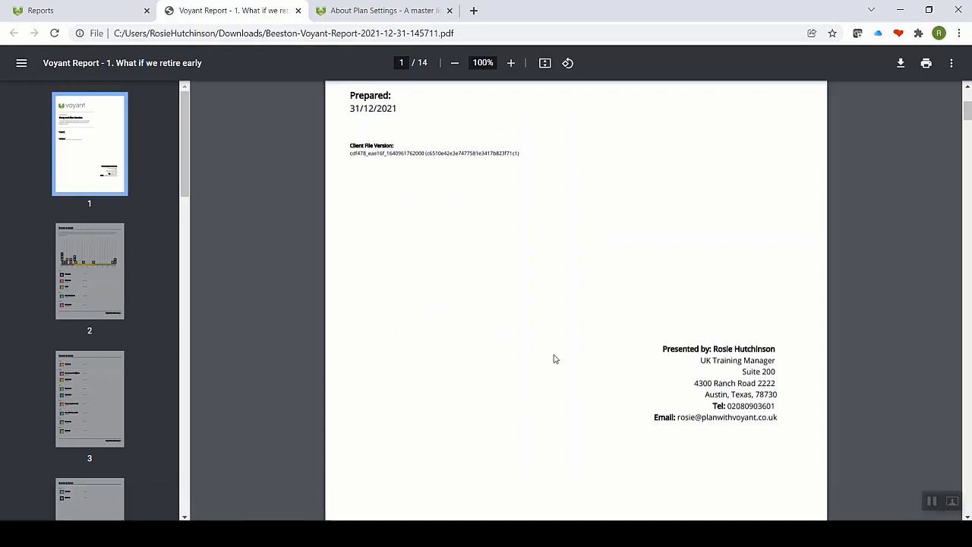
pyautogui.scroll(-3, 516, 347)
pyautogui.scroll(-2, 517, 347)
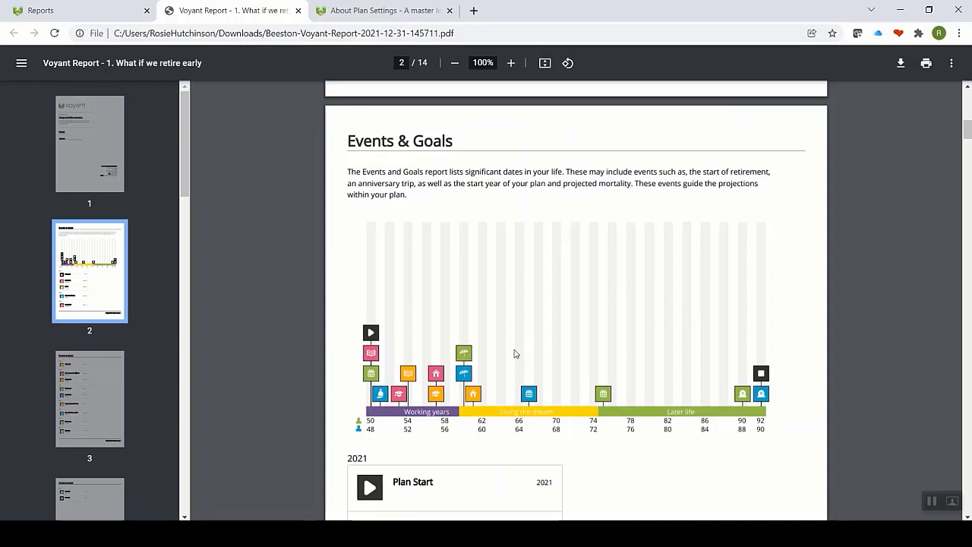
pyautogui.scroll(-1, 508, 358)
pyautogui.scroll(-9, 508, 359)
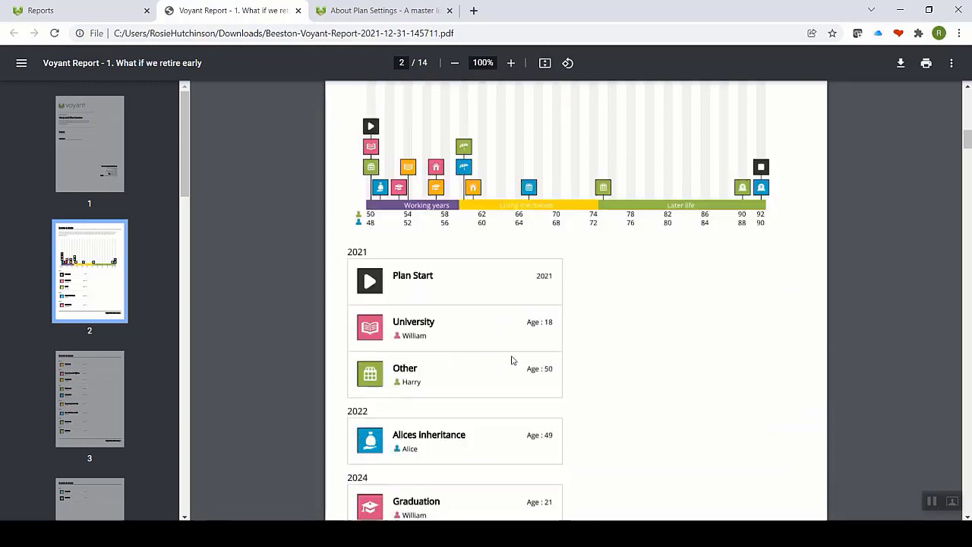
pyautogui.scroll(-5, 512, 360)
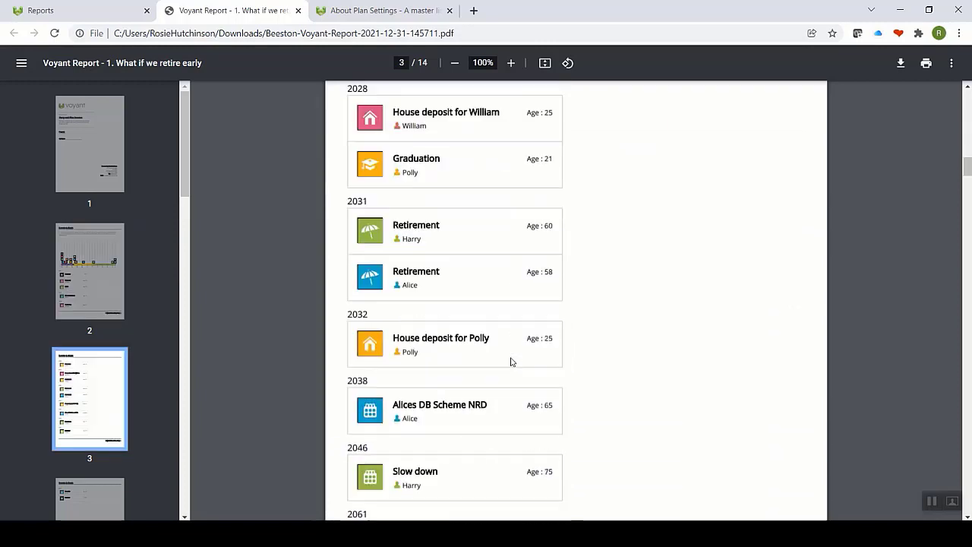
pyautogui.scroll(-10, 509, 363)
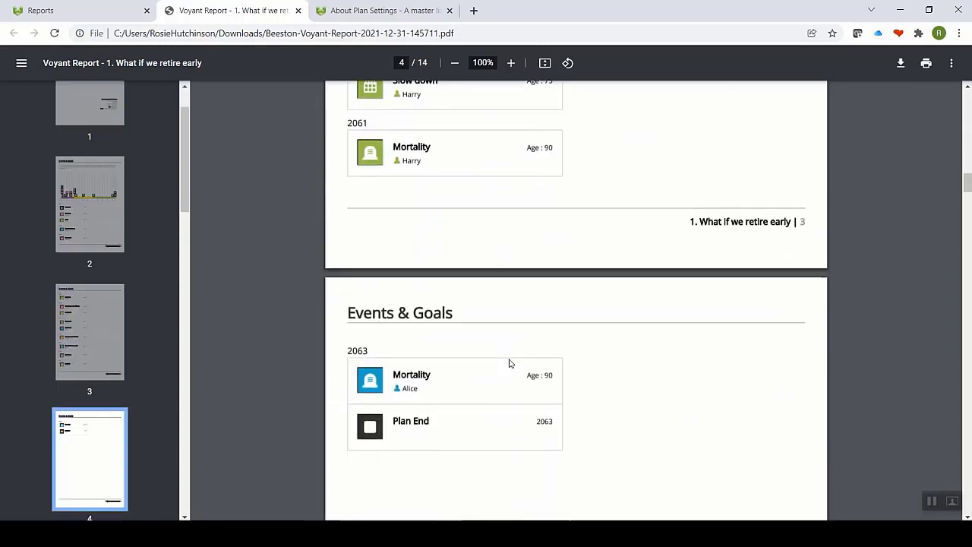
pyautogui.scroll(-5, 509, 364)
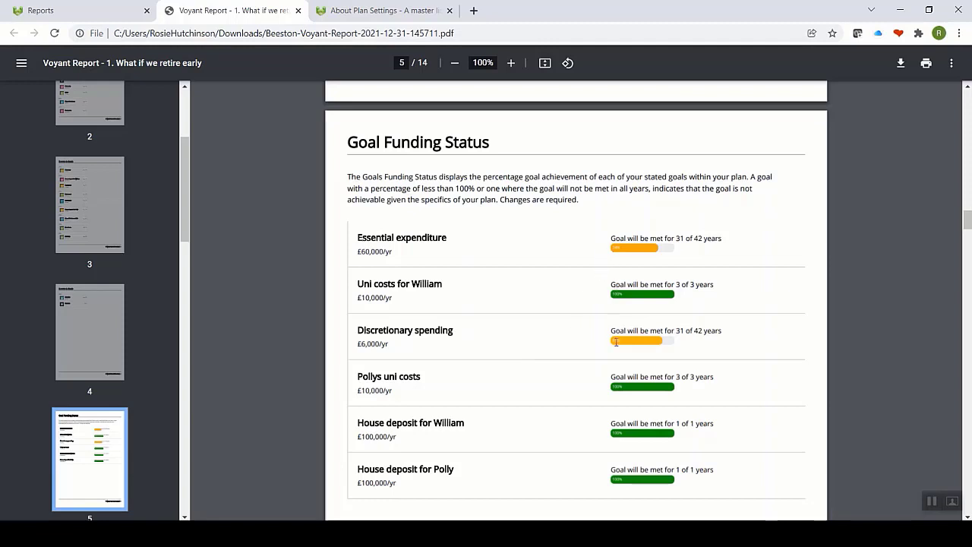
pyautogui.scroll(-2, 615, 339)
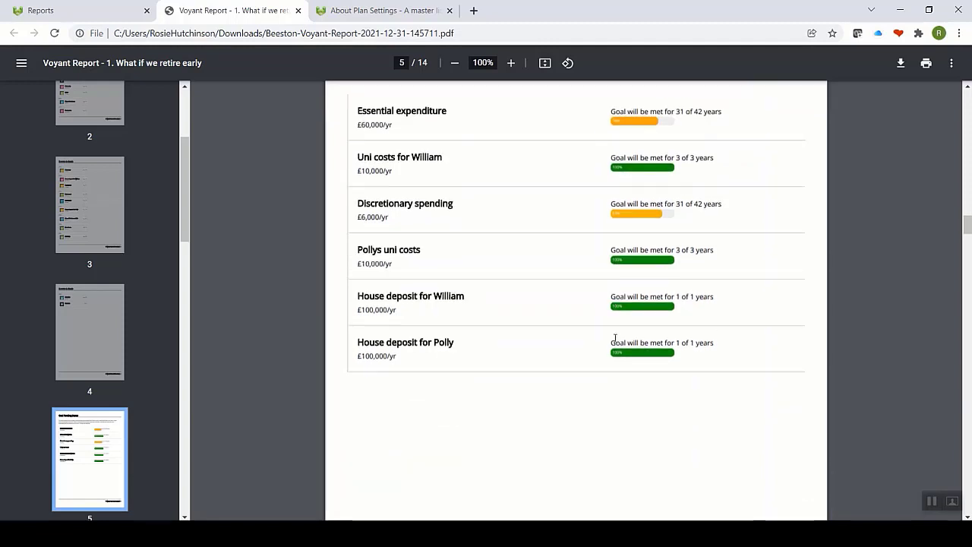
pyautogui.scroll(-3, 615, 339)
pyautogui.scroll(-6, 615, 341)
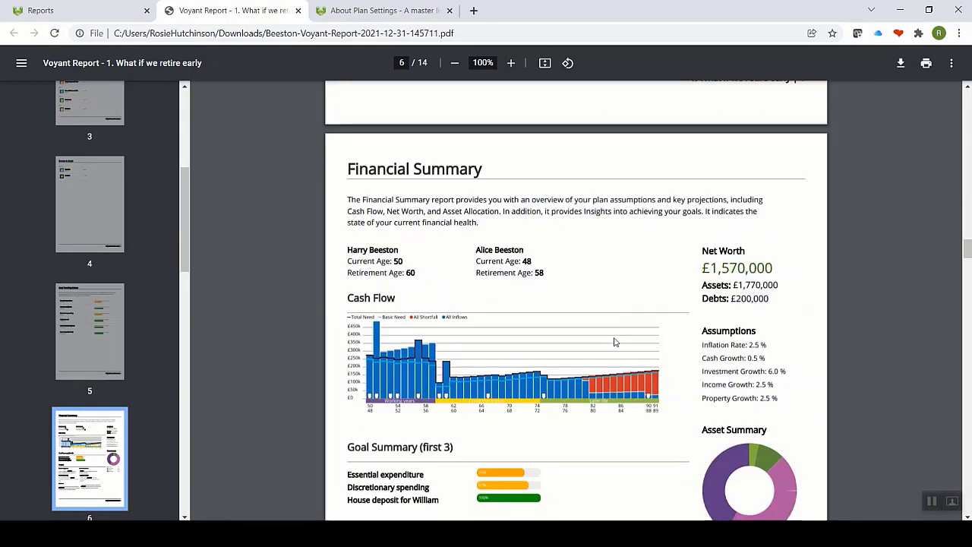
pyautogui.scroll(-1, 614, 342)
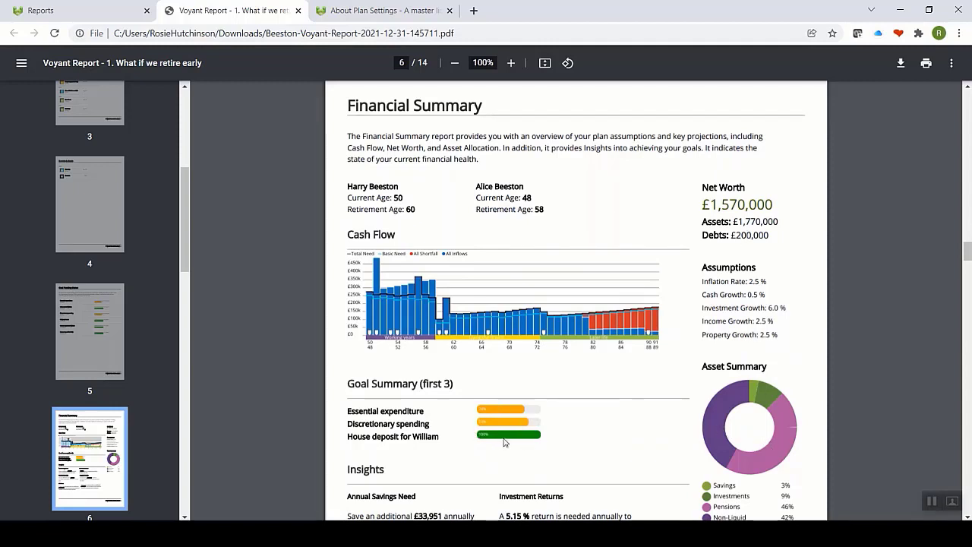
pyautogui.scroll(-5, 724, 321)
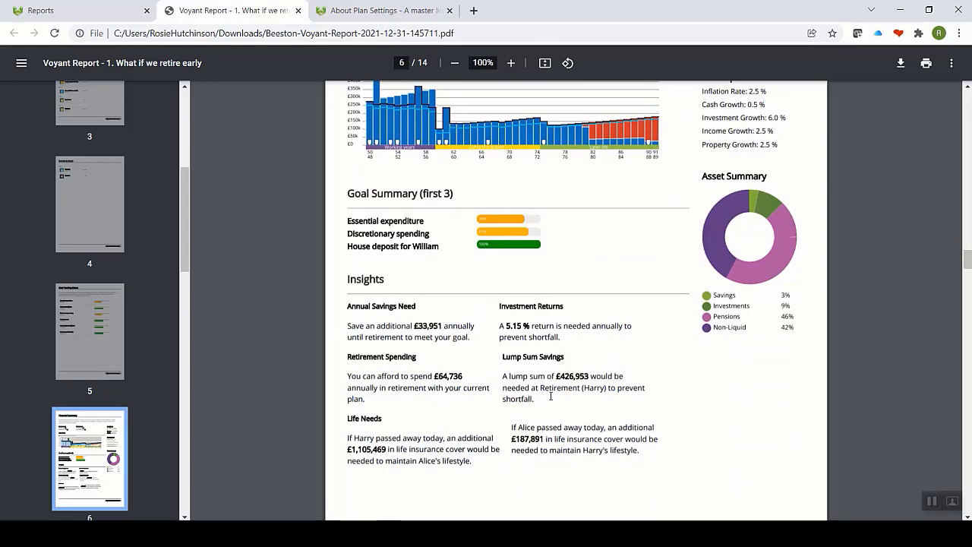
pyautogui.scroll(-6, 550, 396)
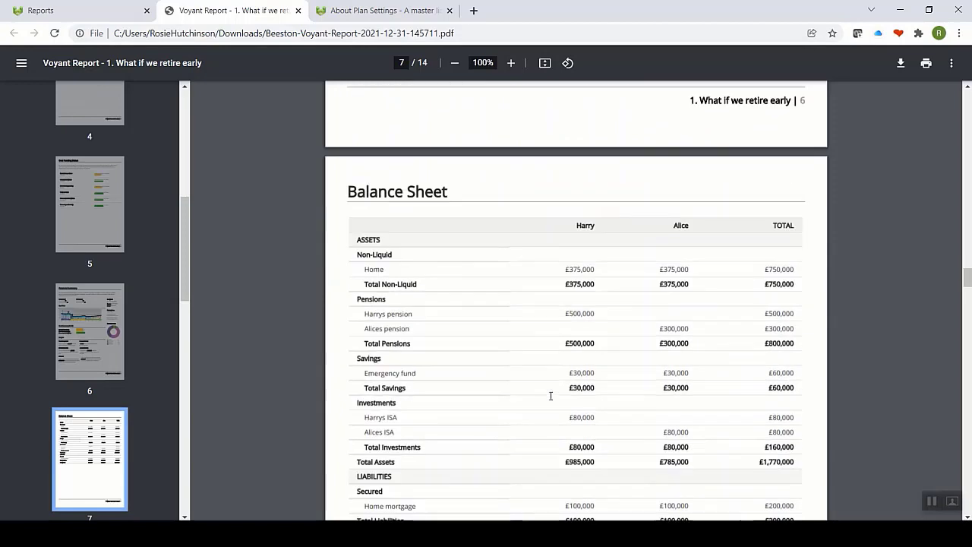
pyautogui.scroll(-8, 550, 396)
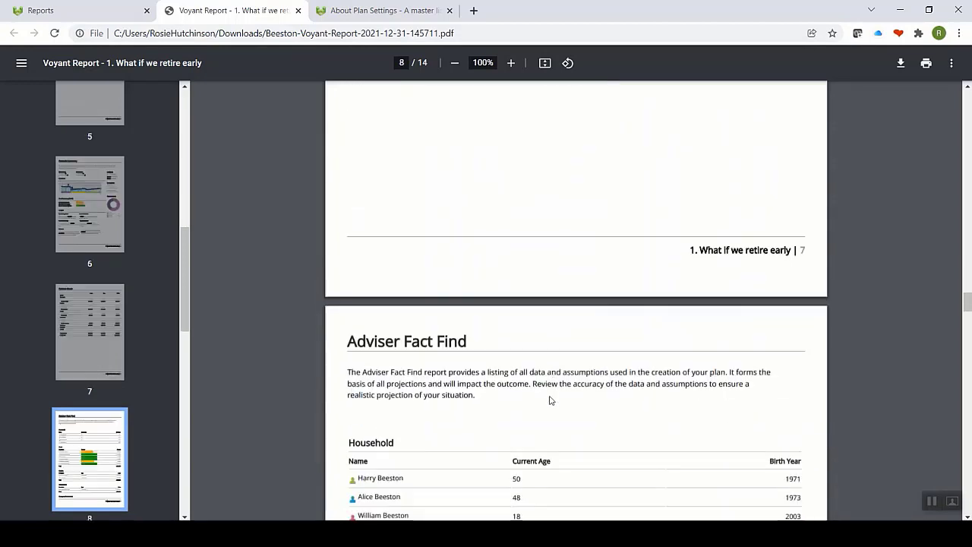
pyautogui.scroll(-5, 550, 400)
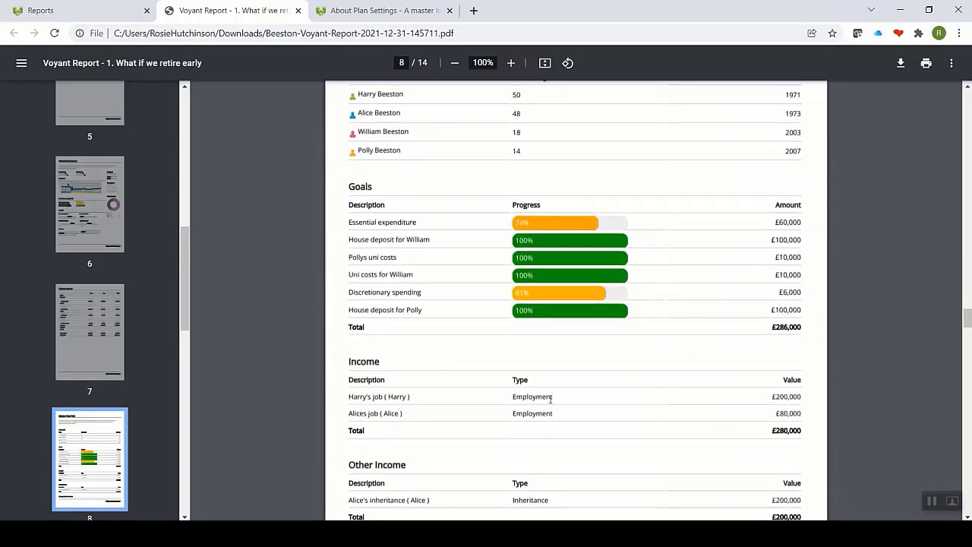
pyautogui.scroll(-10, 550, 398)
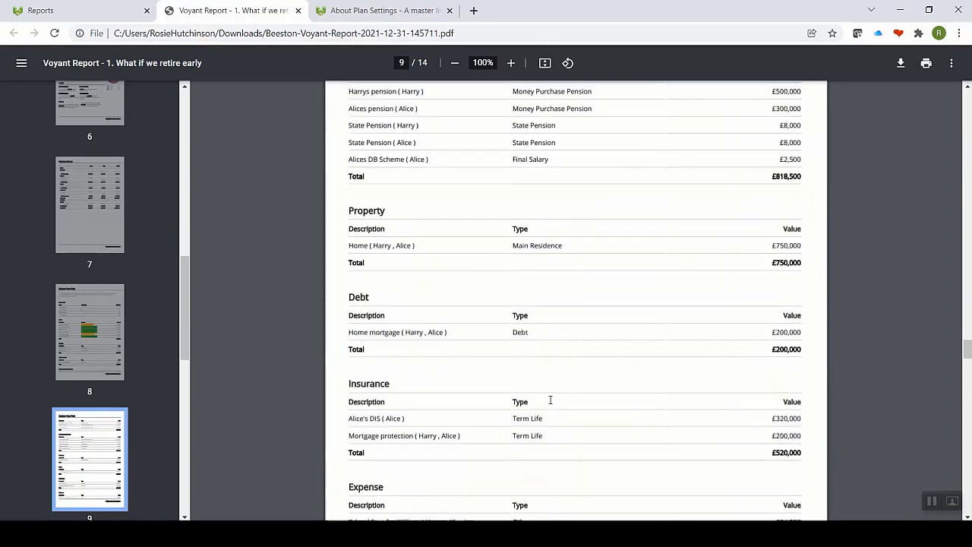
pyautogui.scroll(-15, 550, 400)
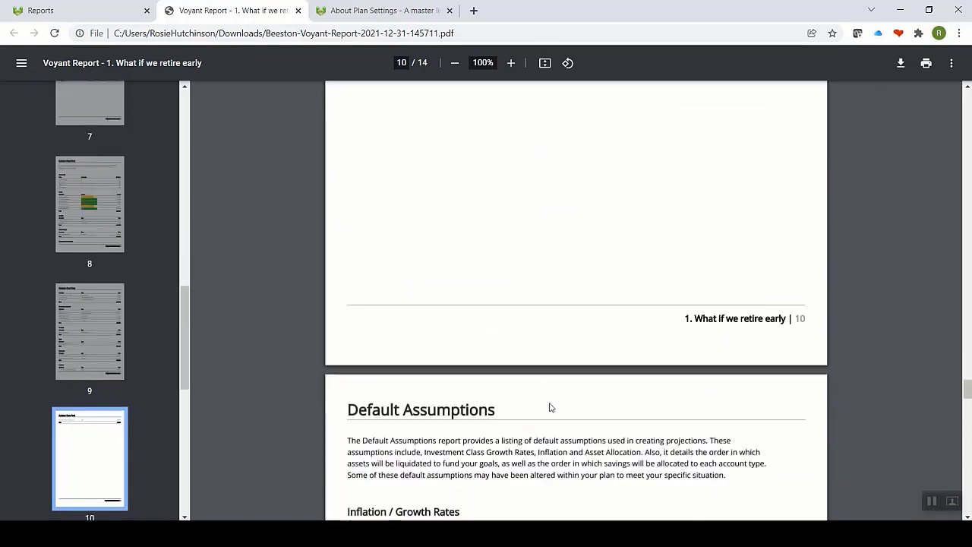
pyautogui.scroll(-5, 550, 407)
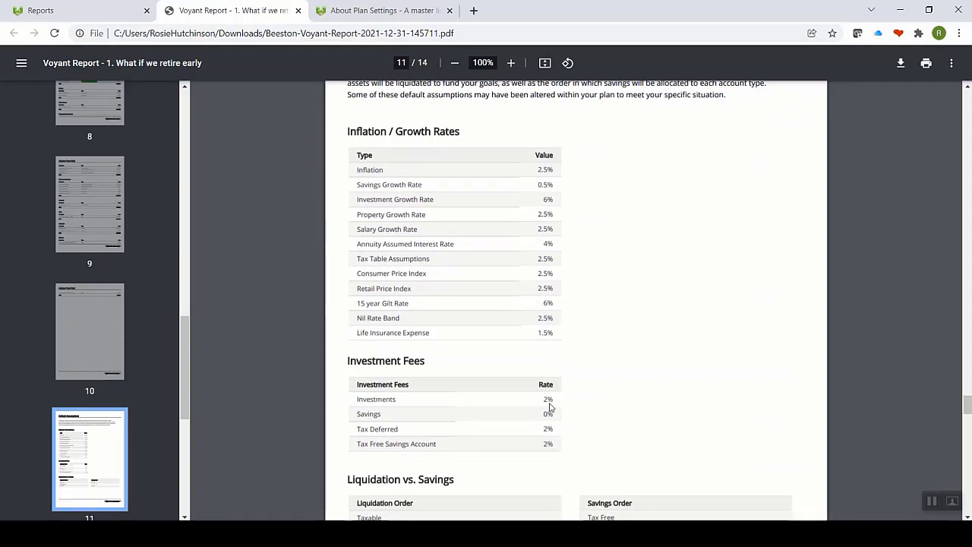
pyautogui.click(59, 13)
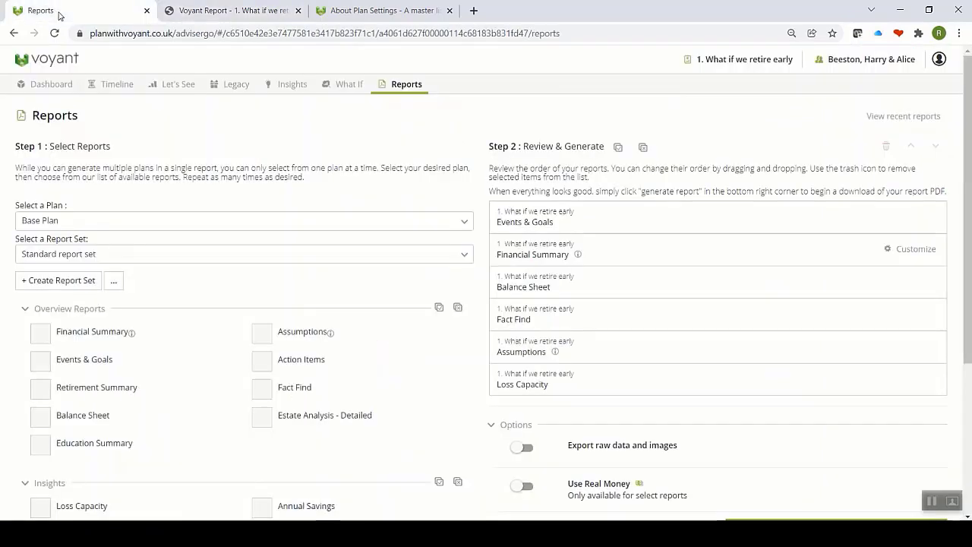
# Step: Choose Request Support from the client name menu to offer support 7-day access
pyautogui.click(854, 64)
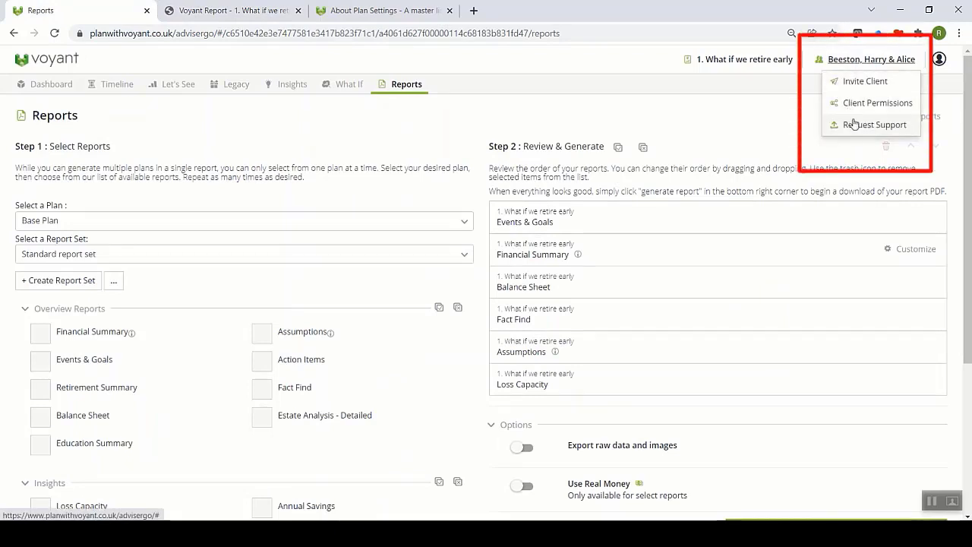
pyautogui.click(856, 125)
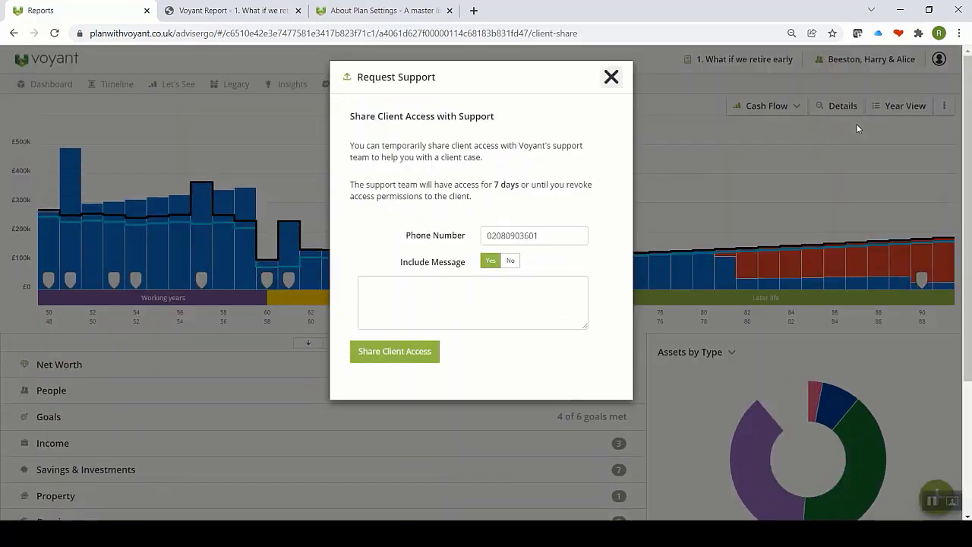